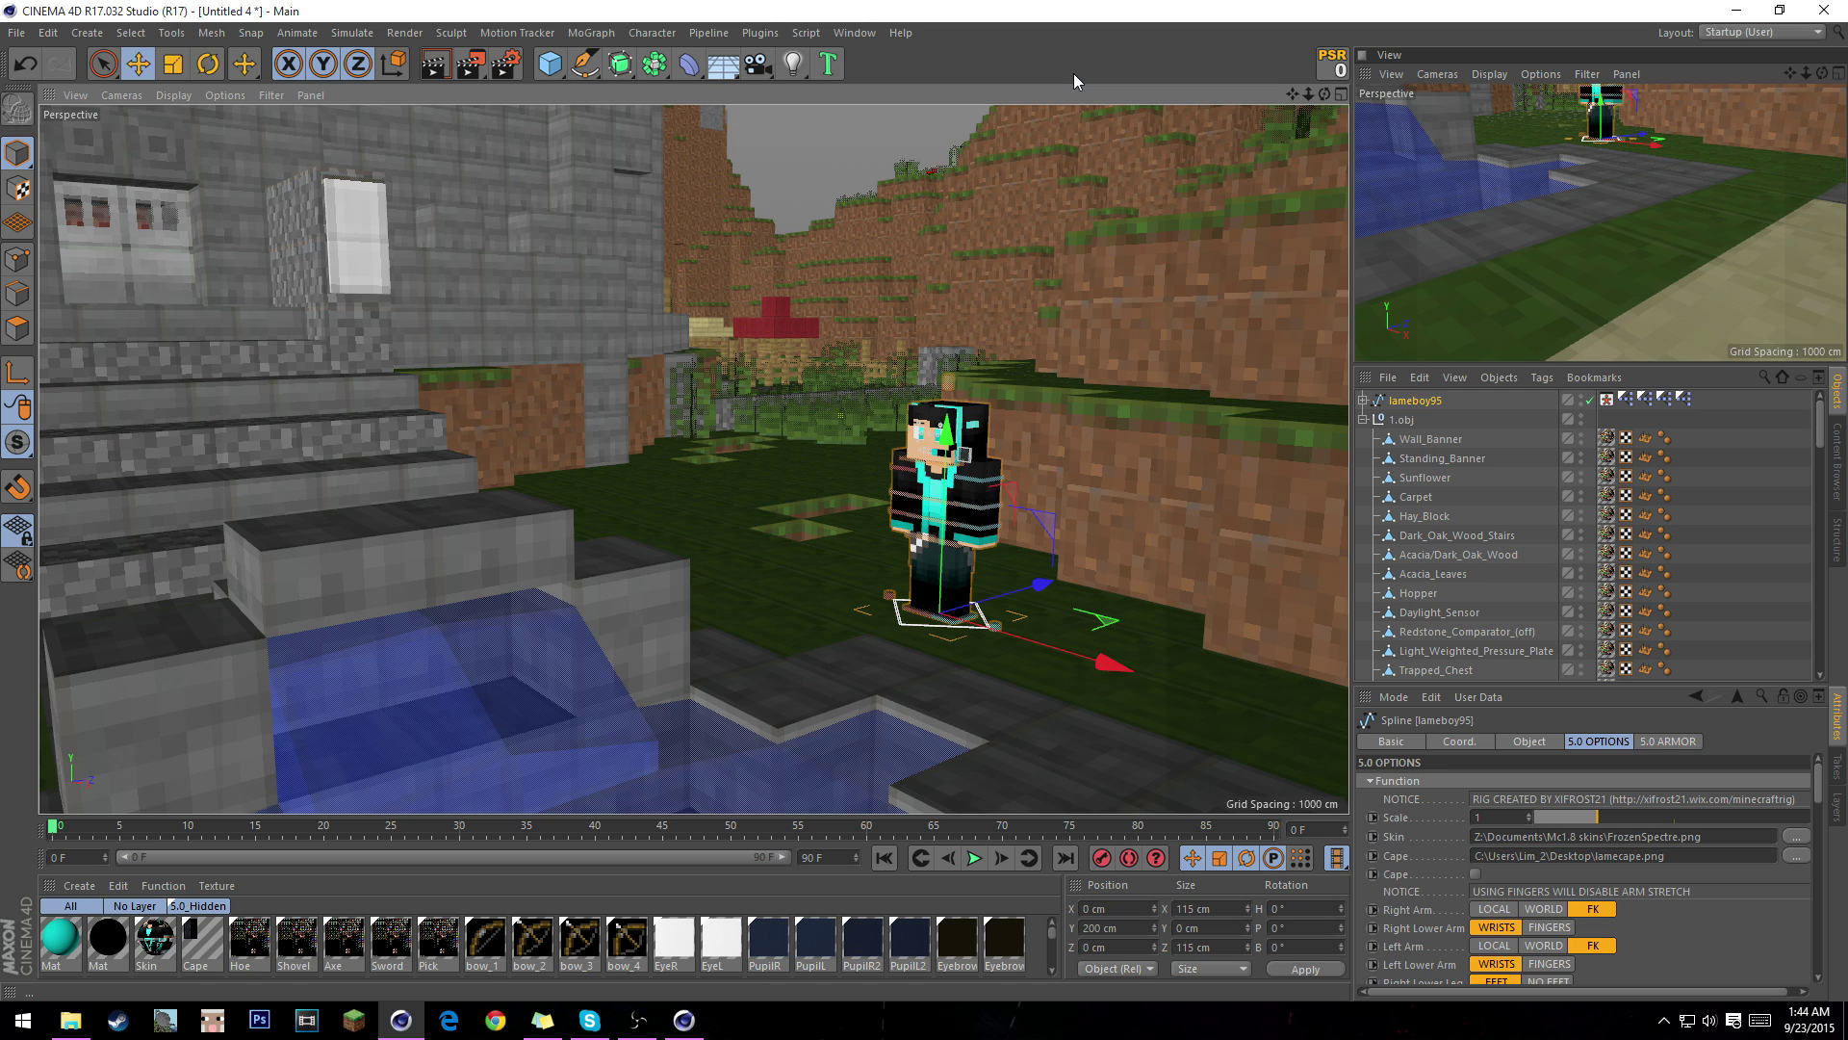
# - Collapse the 1.obj hierarchy and examine the finished castle map around the character, including a render preview in the viewport
pyautogui.click(1363, 419)
pyautogui.click(1405, 458)
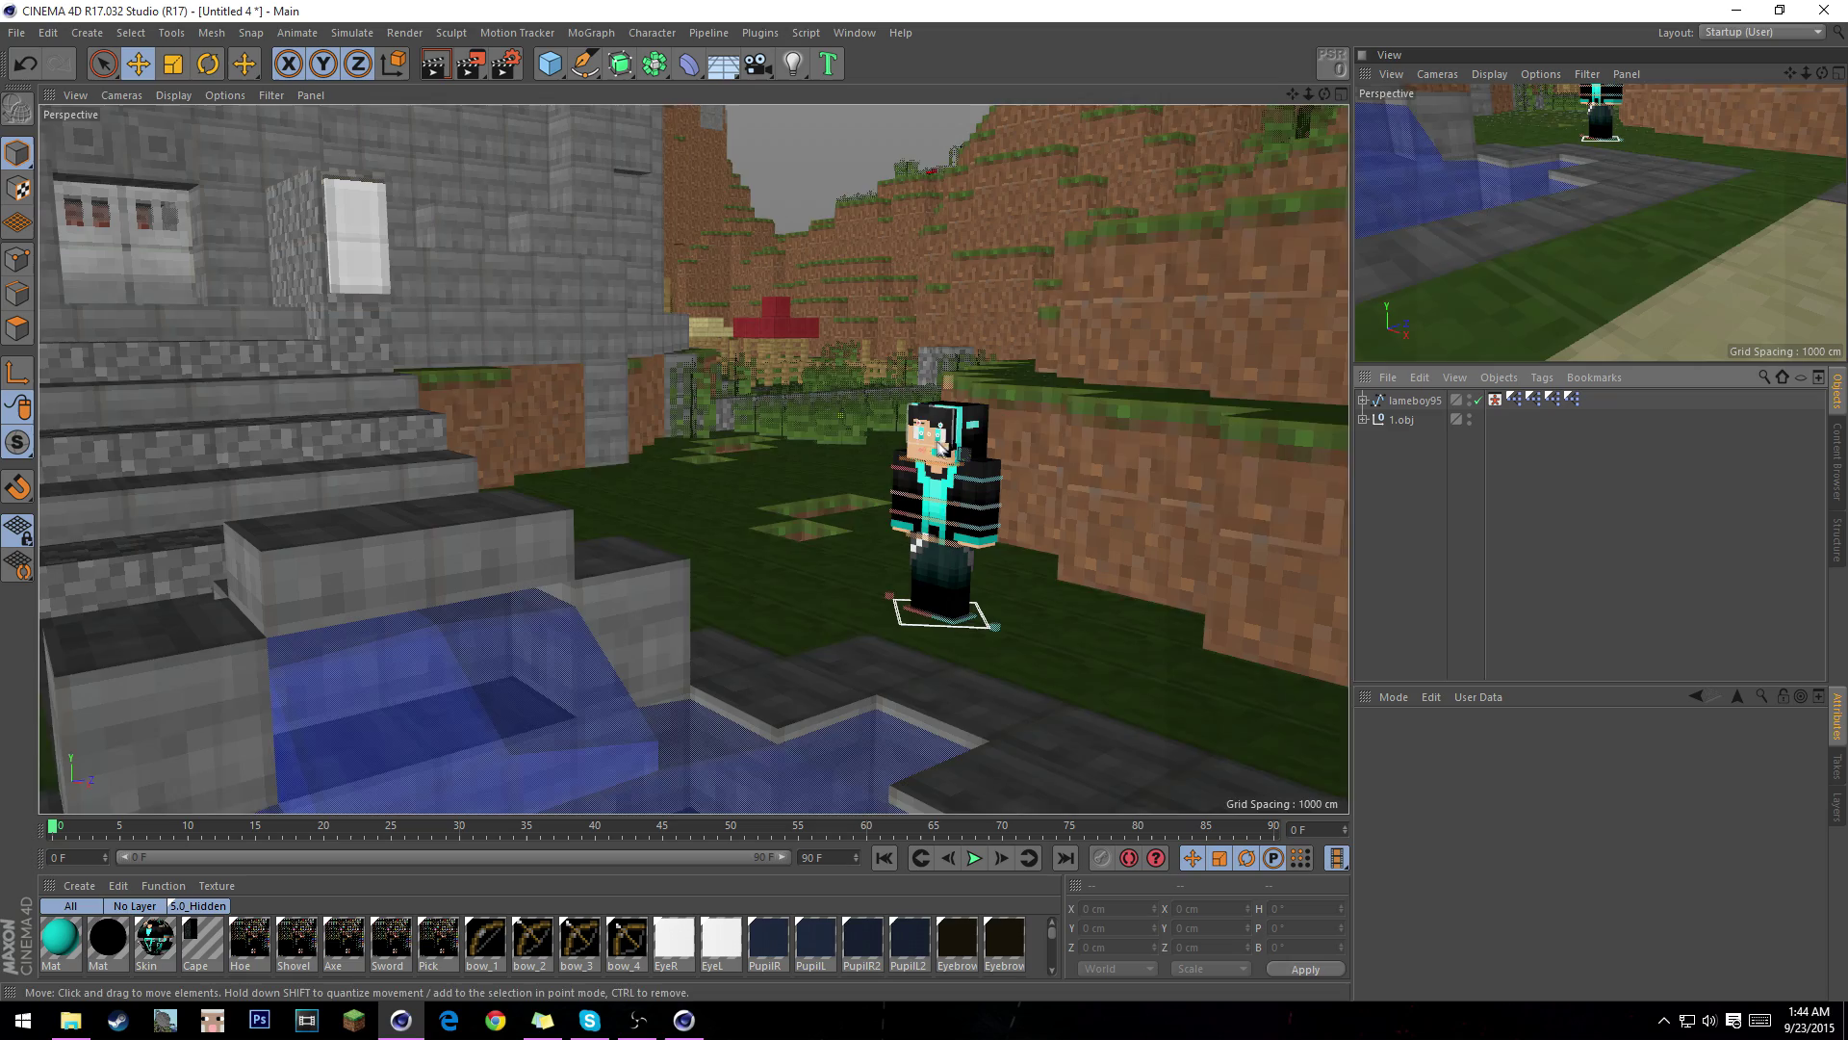
pyautogui.click(17, 31)
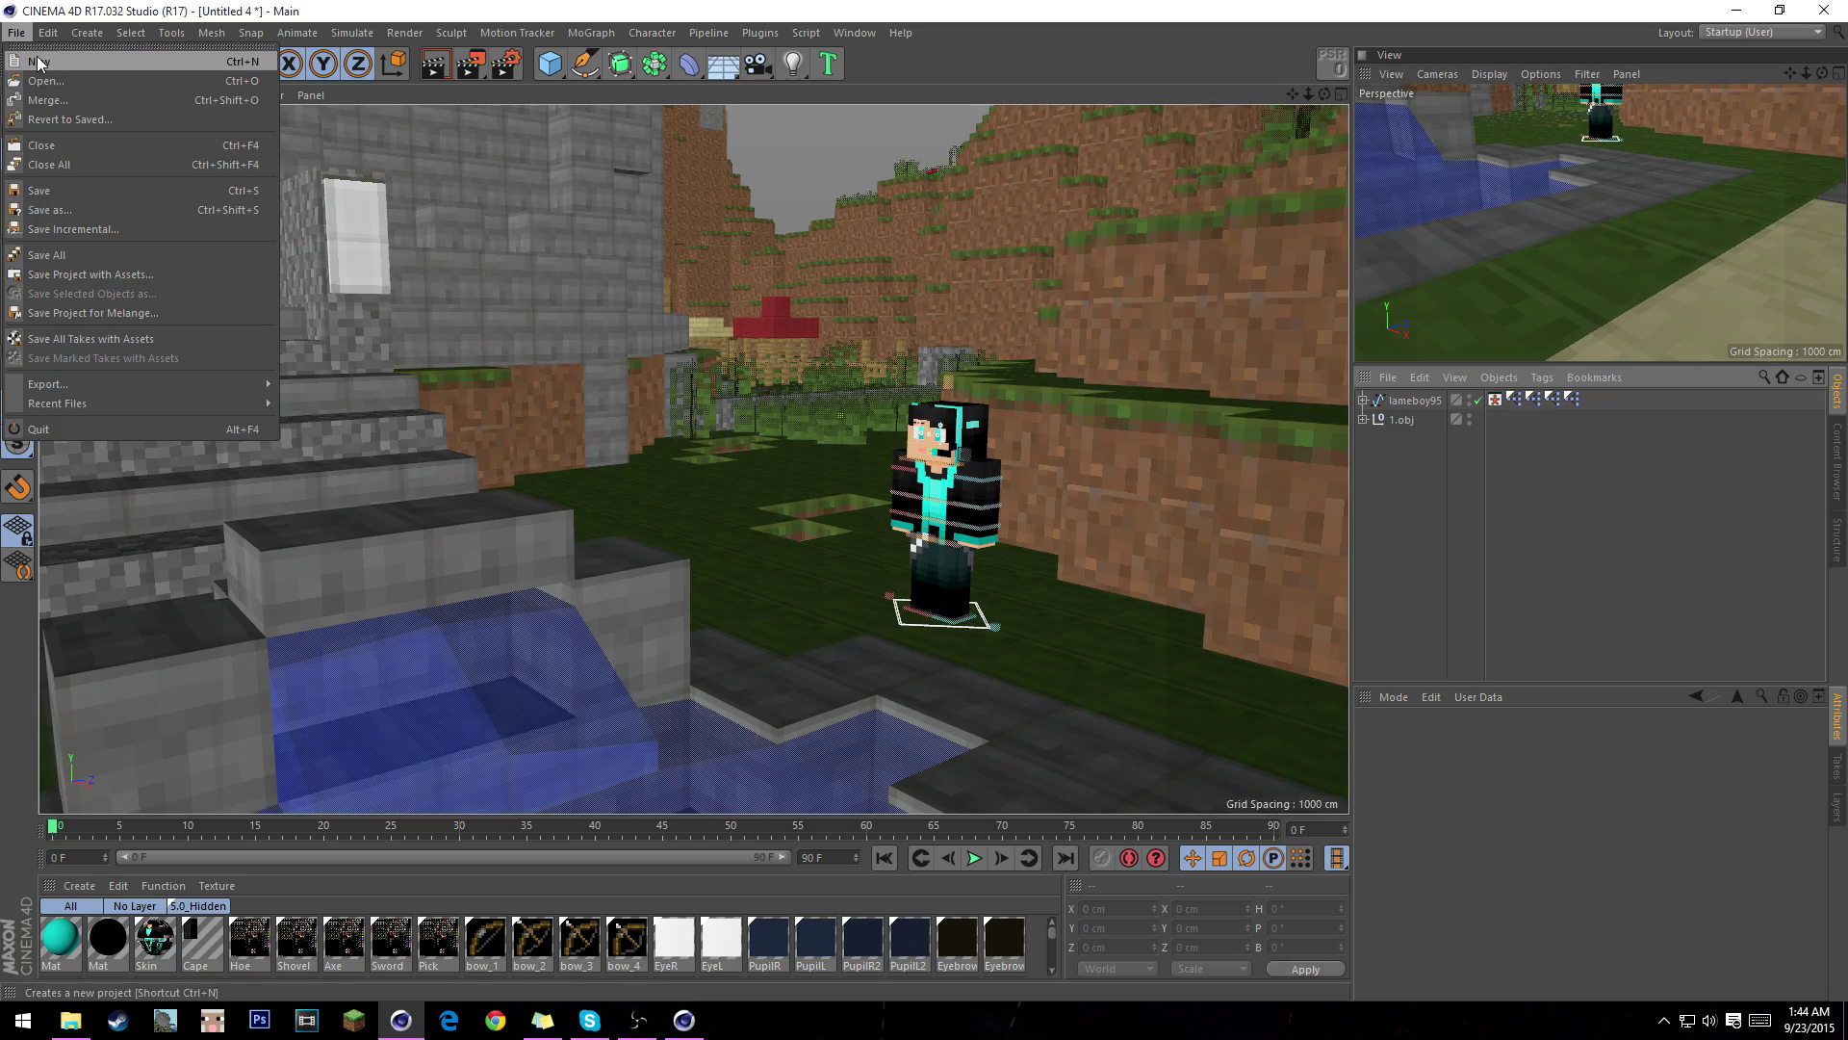
pyautogui.click(759, 545)
pyautogui.keyDown('alt'); pyautogui.moveTo(758, 545); pyautogui.dragTo(857, 512); pyautogui.keyUp('alt')
pyautogui.scroll(-10, 585, 363)
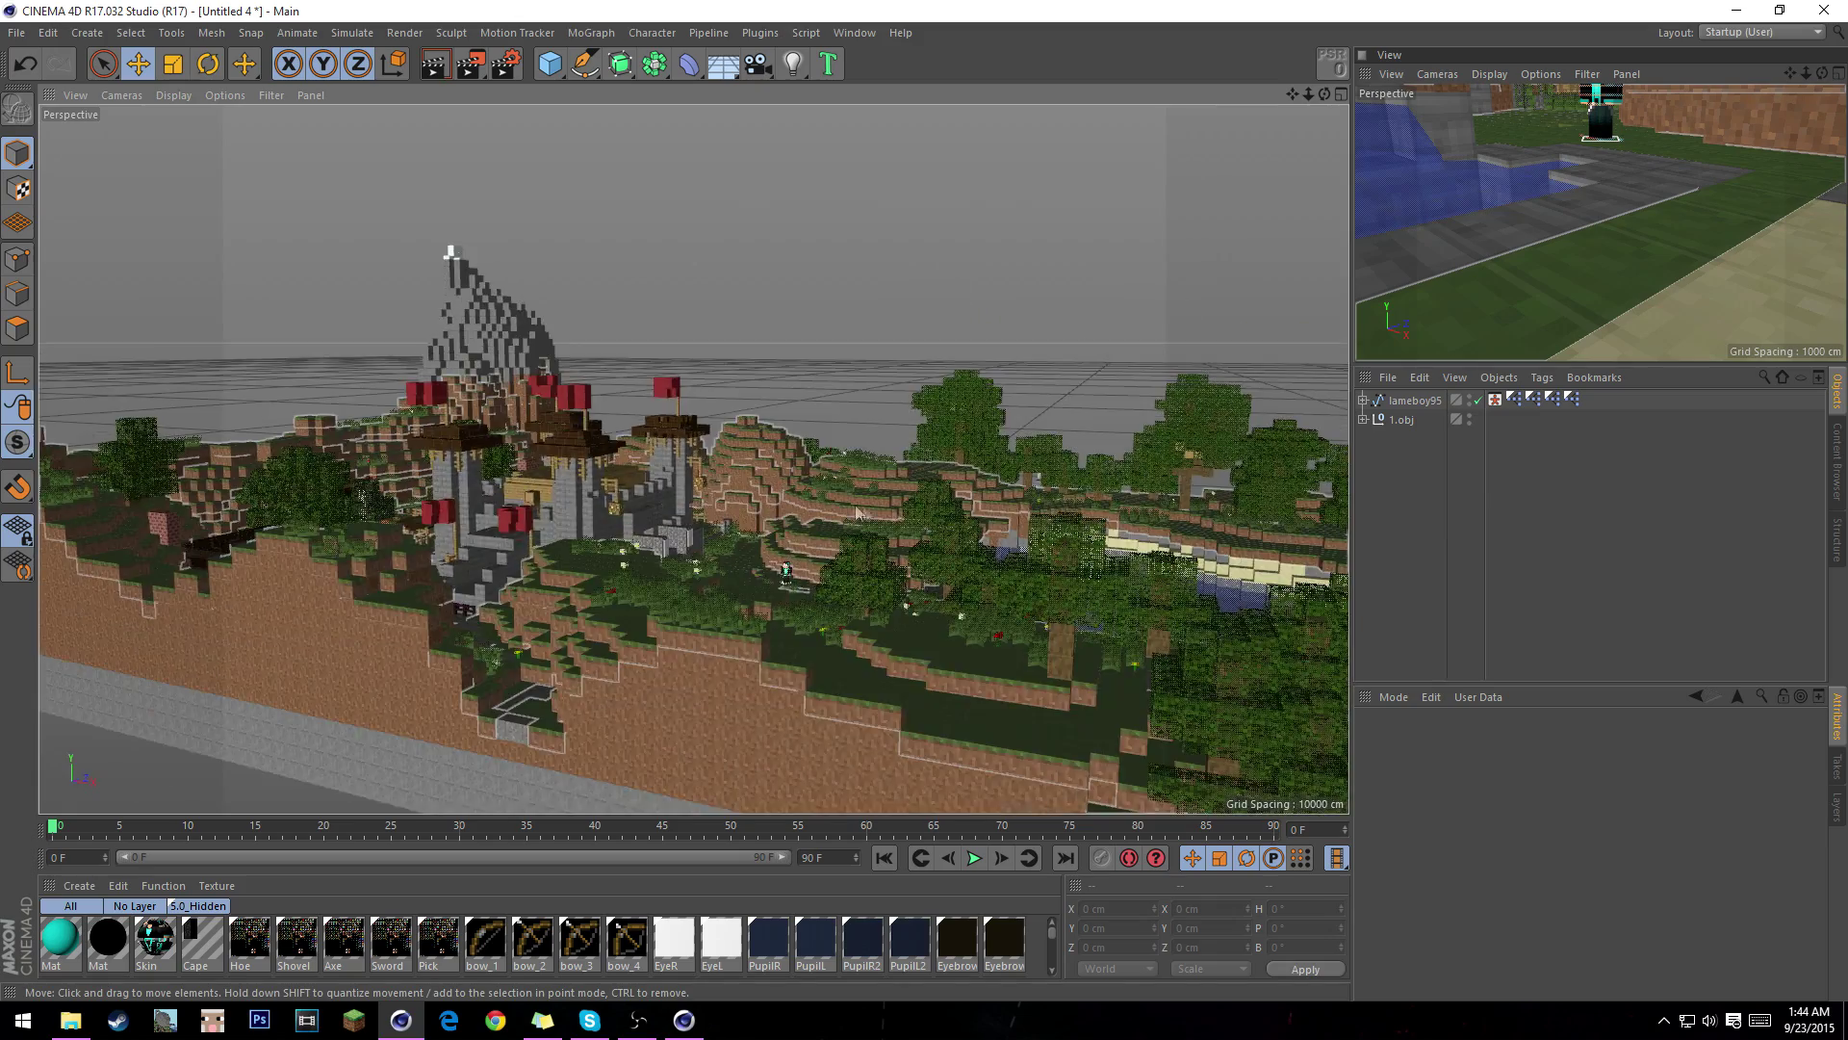
pyautogui.scroll(5, 857, 512)
pyautogui.click(435, 64)
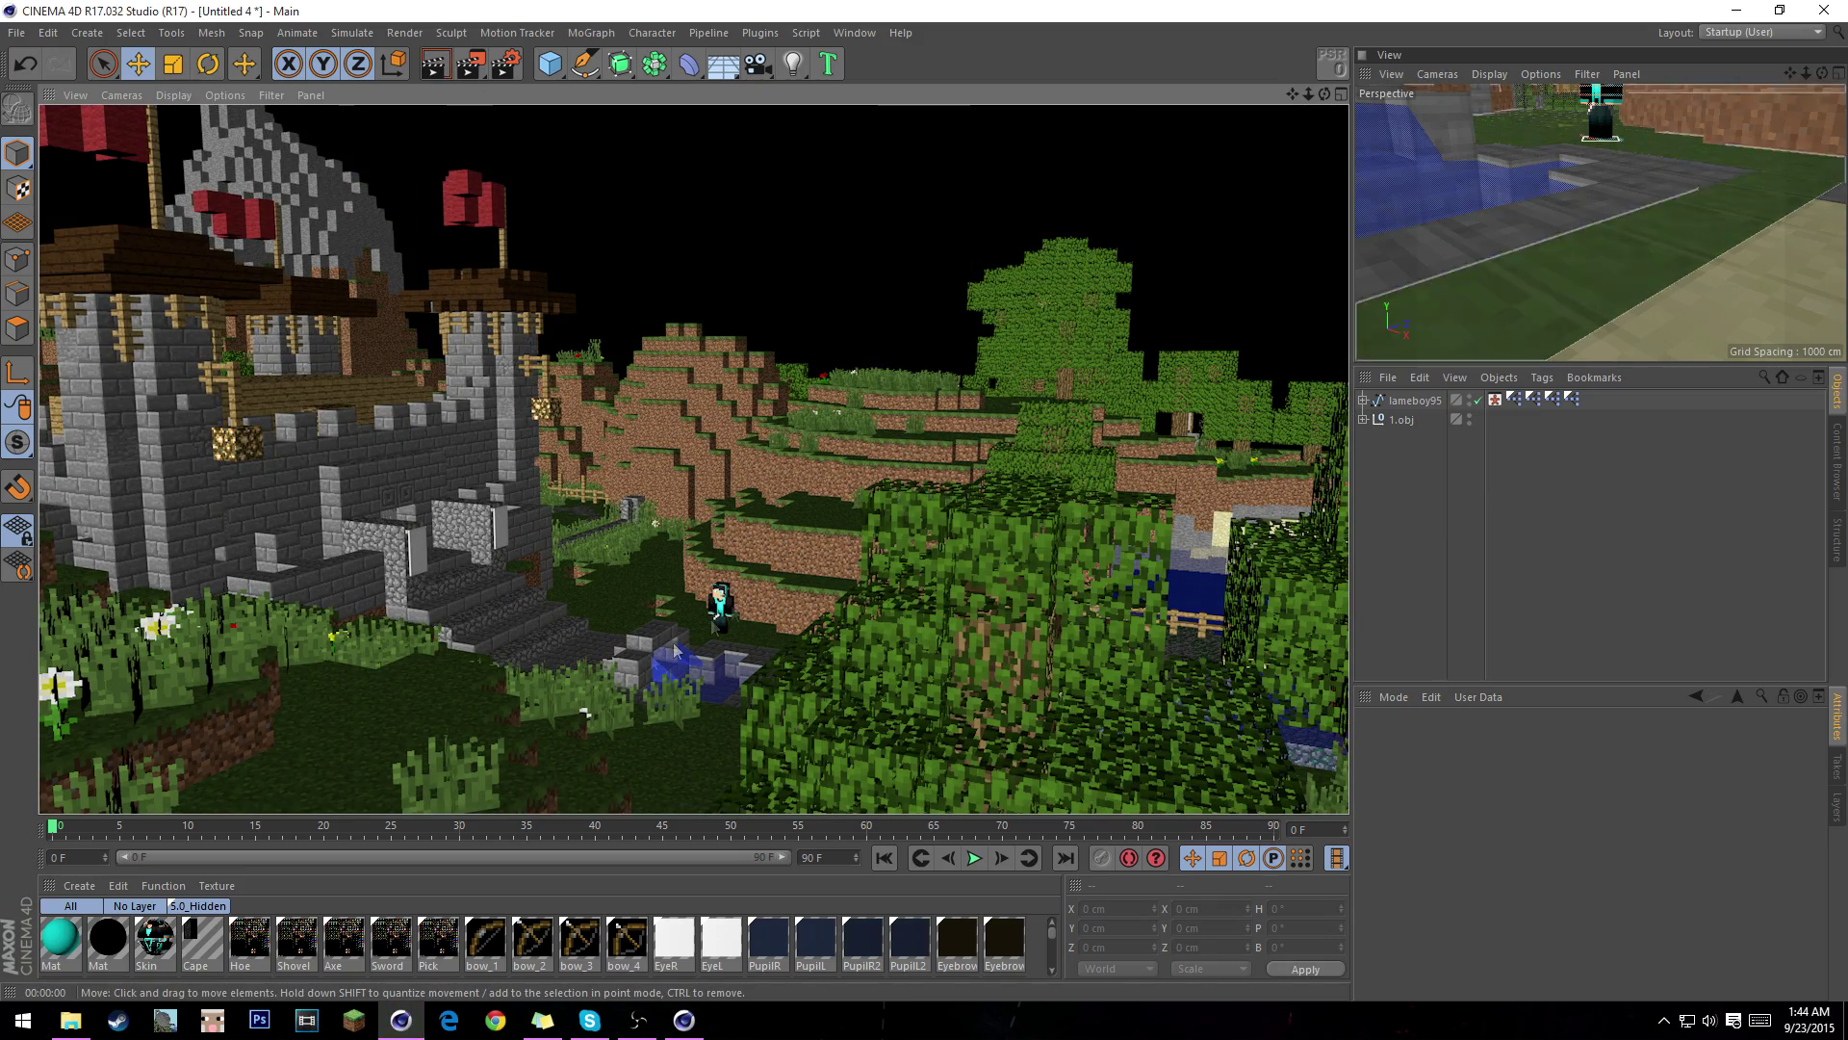
pyautogui.keyDown('alt'); pyautogui.moveTo(714, 549); pyautogui.dragTo(666, 636); pyautogui.keyUp('alt')
pyautogui.keyDown('alt'); pyautogui.moveTo(666, 632); pyautogui.dragTo(775, 610, button='right'); pyautogui.keyUp('alt')
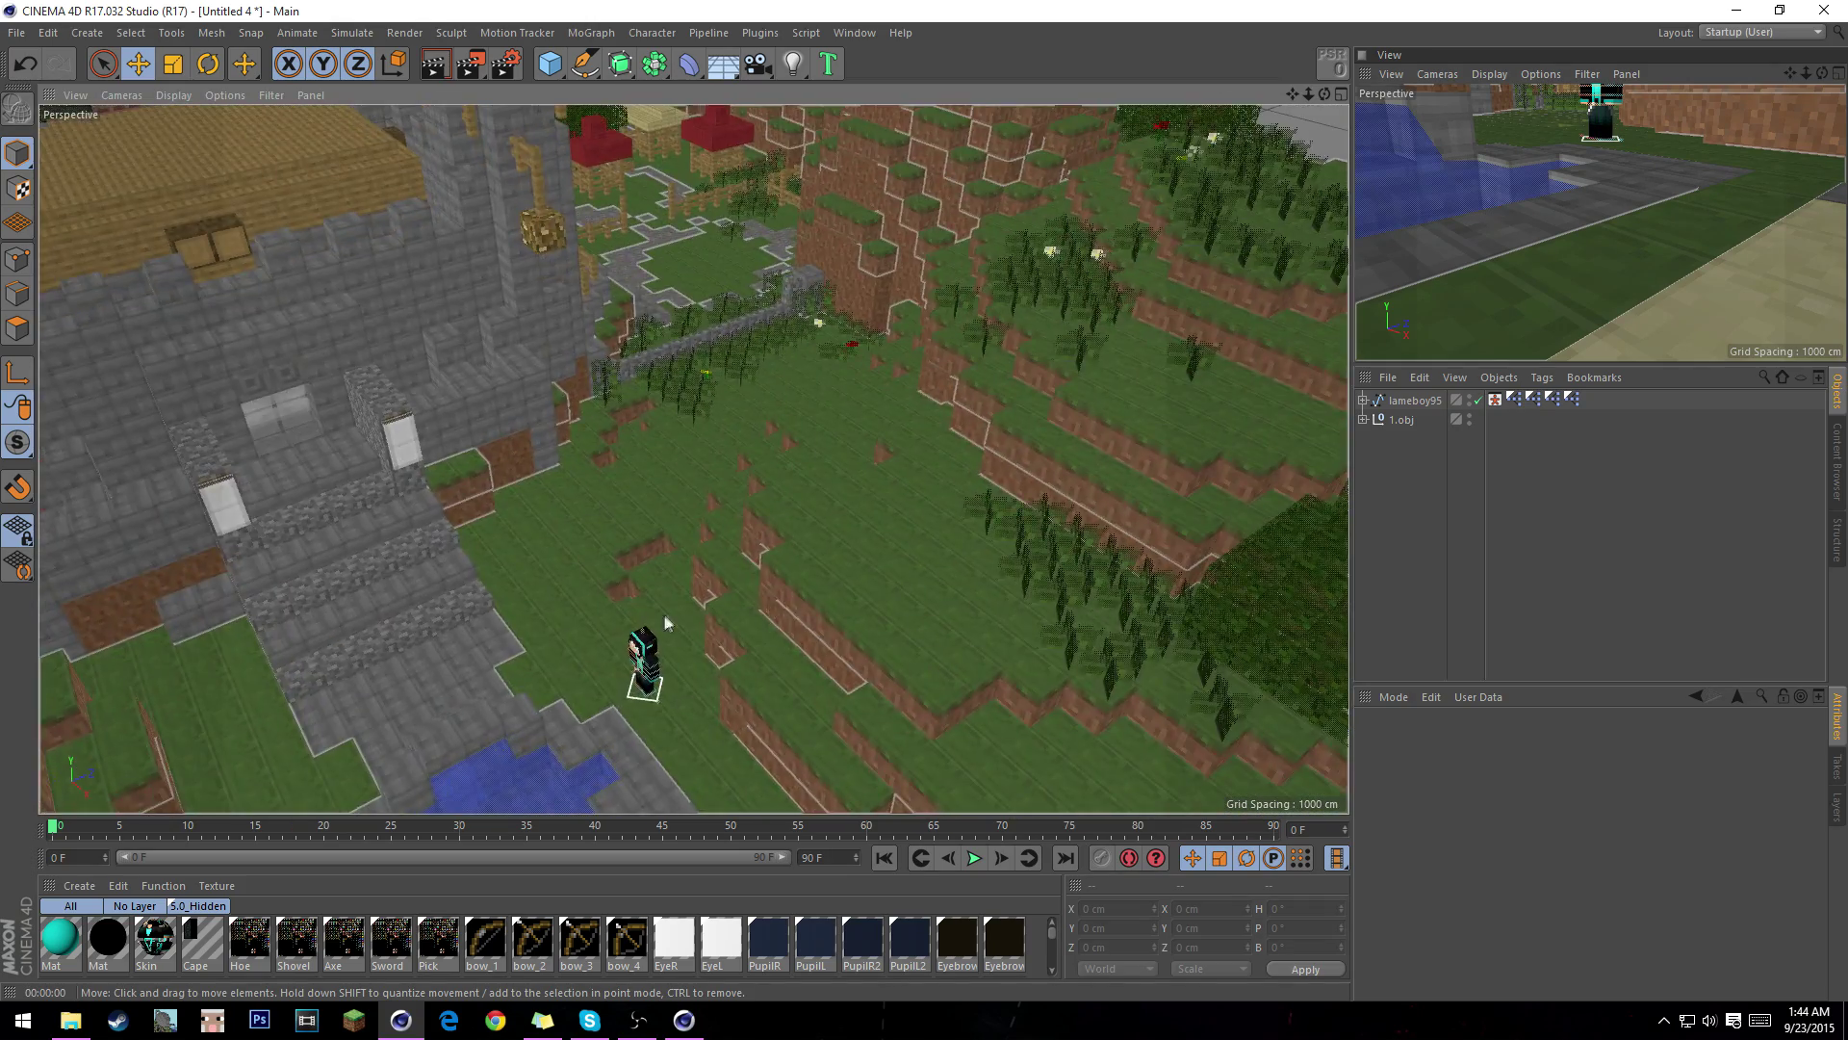
pyautogui.keyDown('alt'); pyautogui.moveTo(665, 619); pyautogui.dragTo(829, 520, button='middle'); pyautogui.keyUp('alt')
pyautogui.keyDown('alt'); pyautogui.moveTo(759, 561); pyautogui.dragTo(833, 555, button='right'); pyautogui.keyUp('alt')
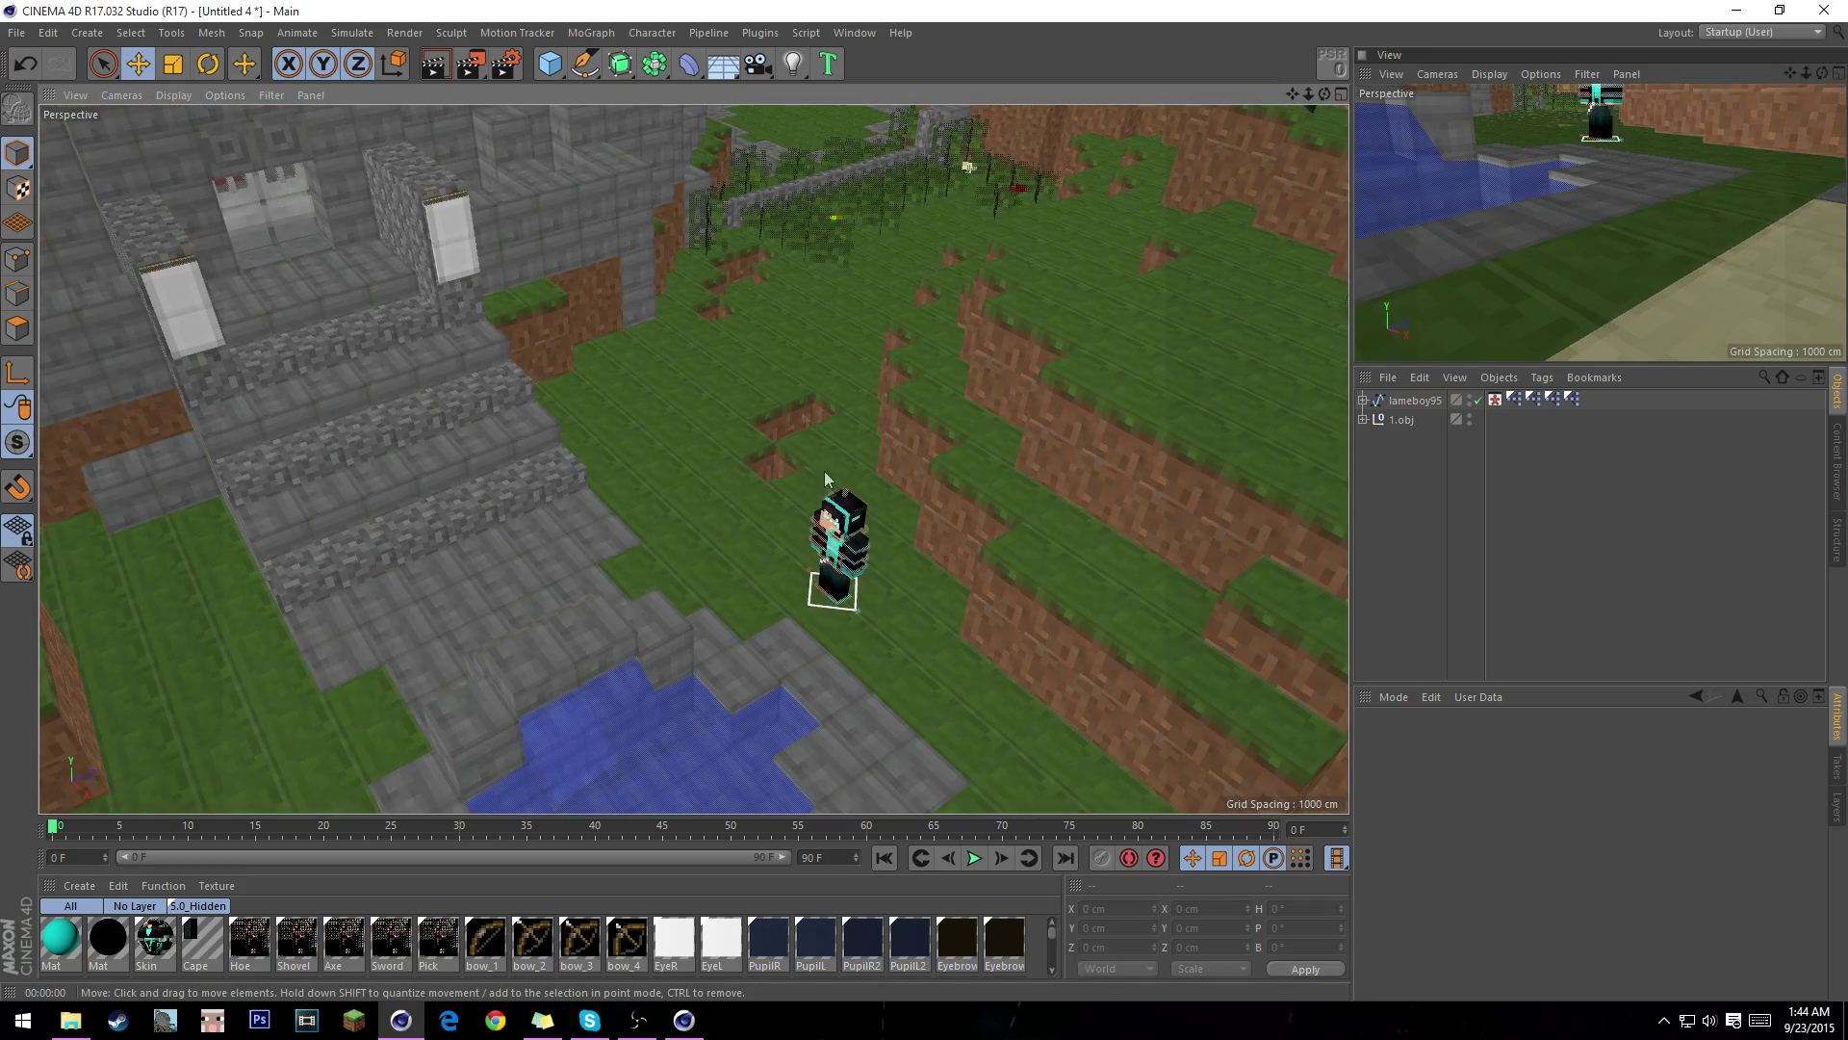
# - Create a new project and merge the OBJ file 1 from the MC Maps\1 folder into it
pyautogui.hotkey('ctrl', 'n')
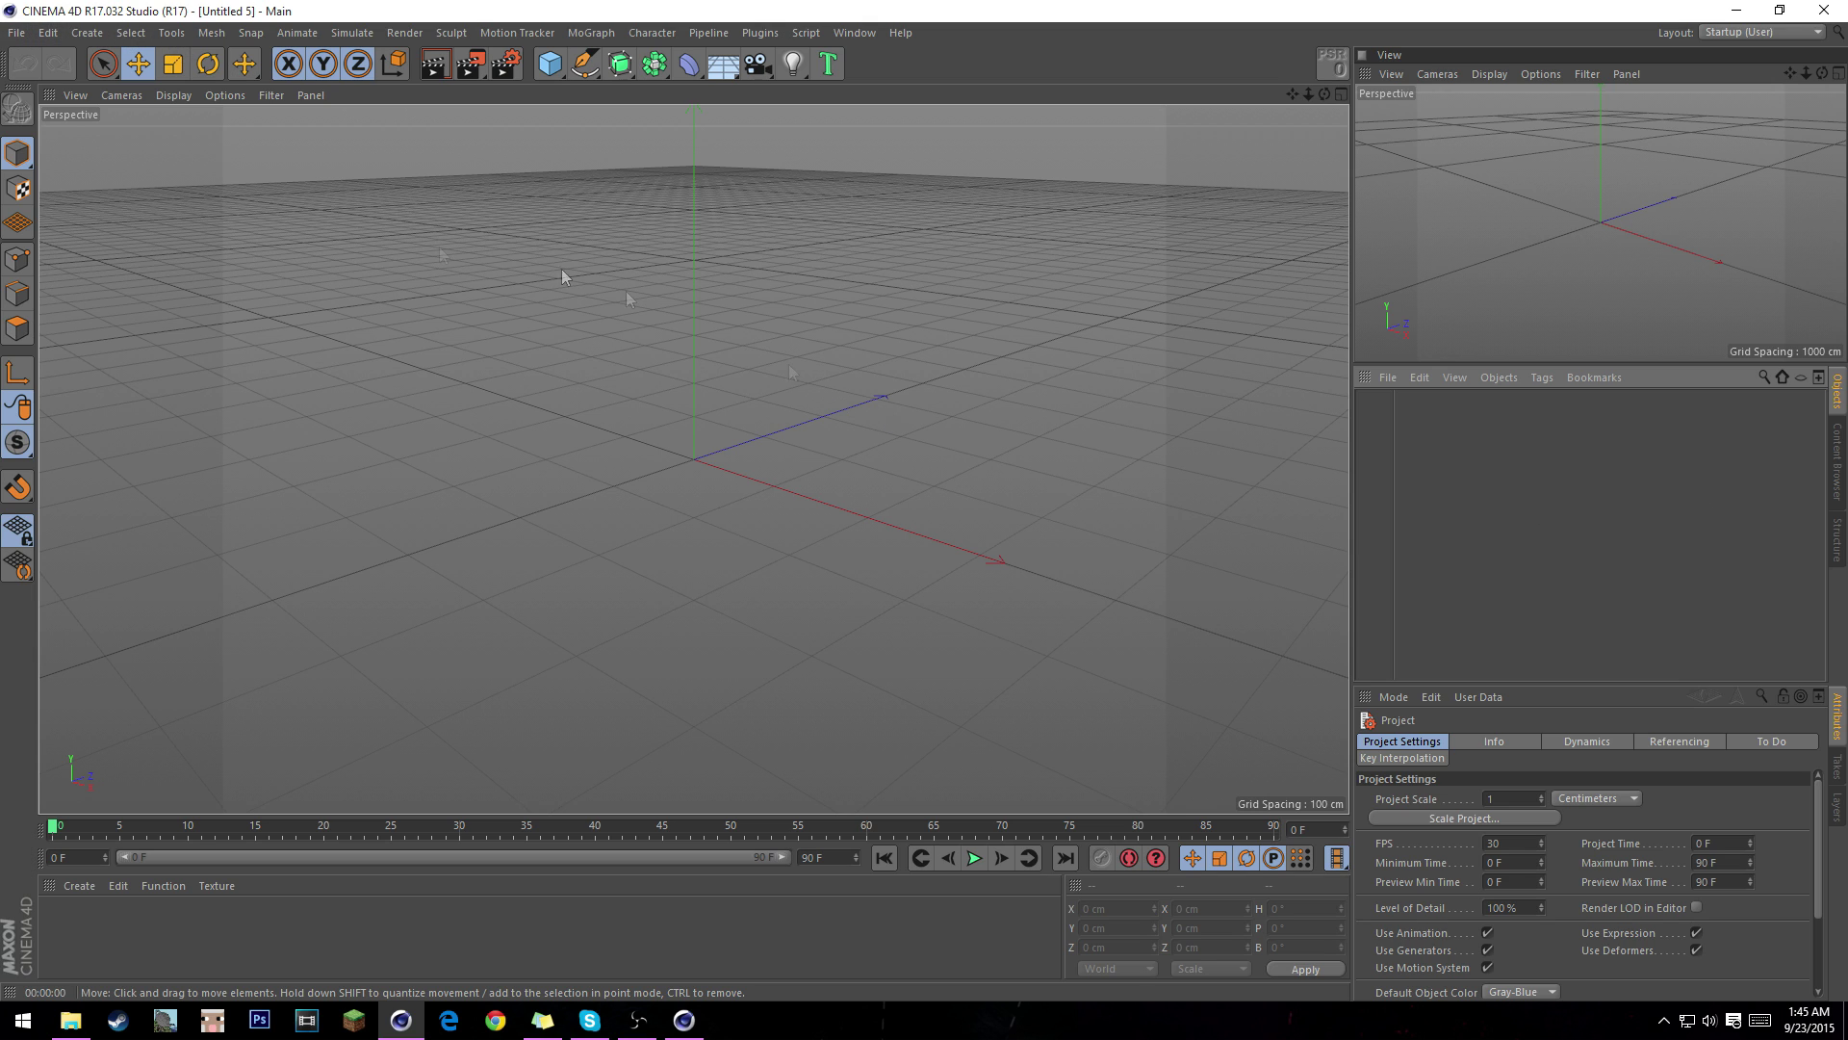
pyautogui.click(17, 31)
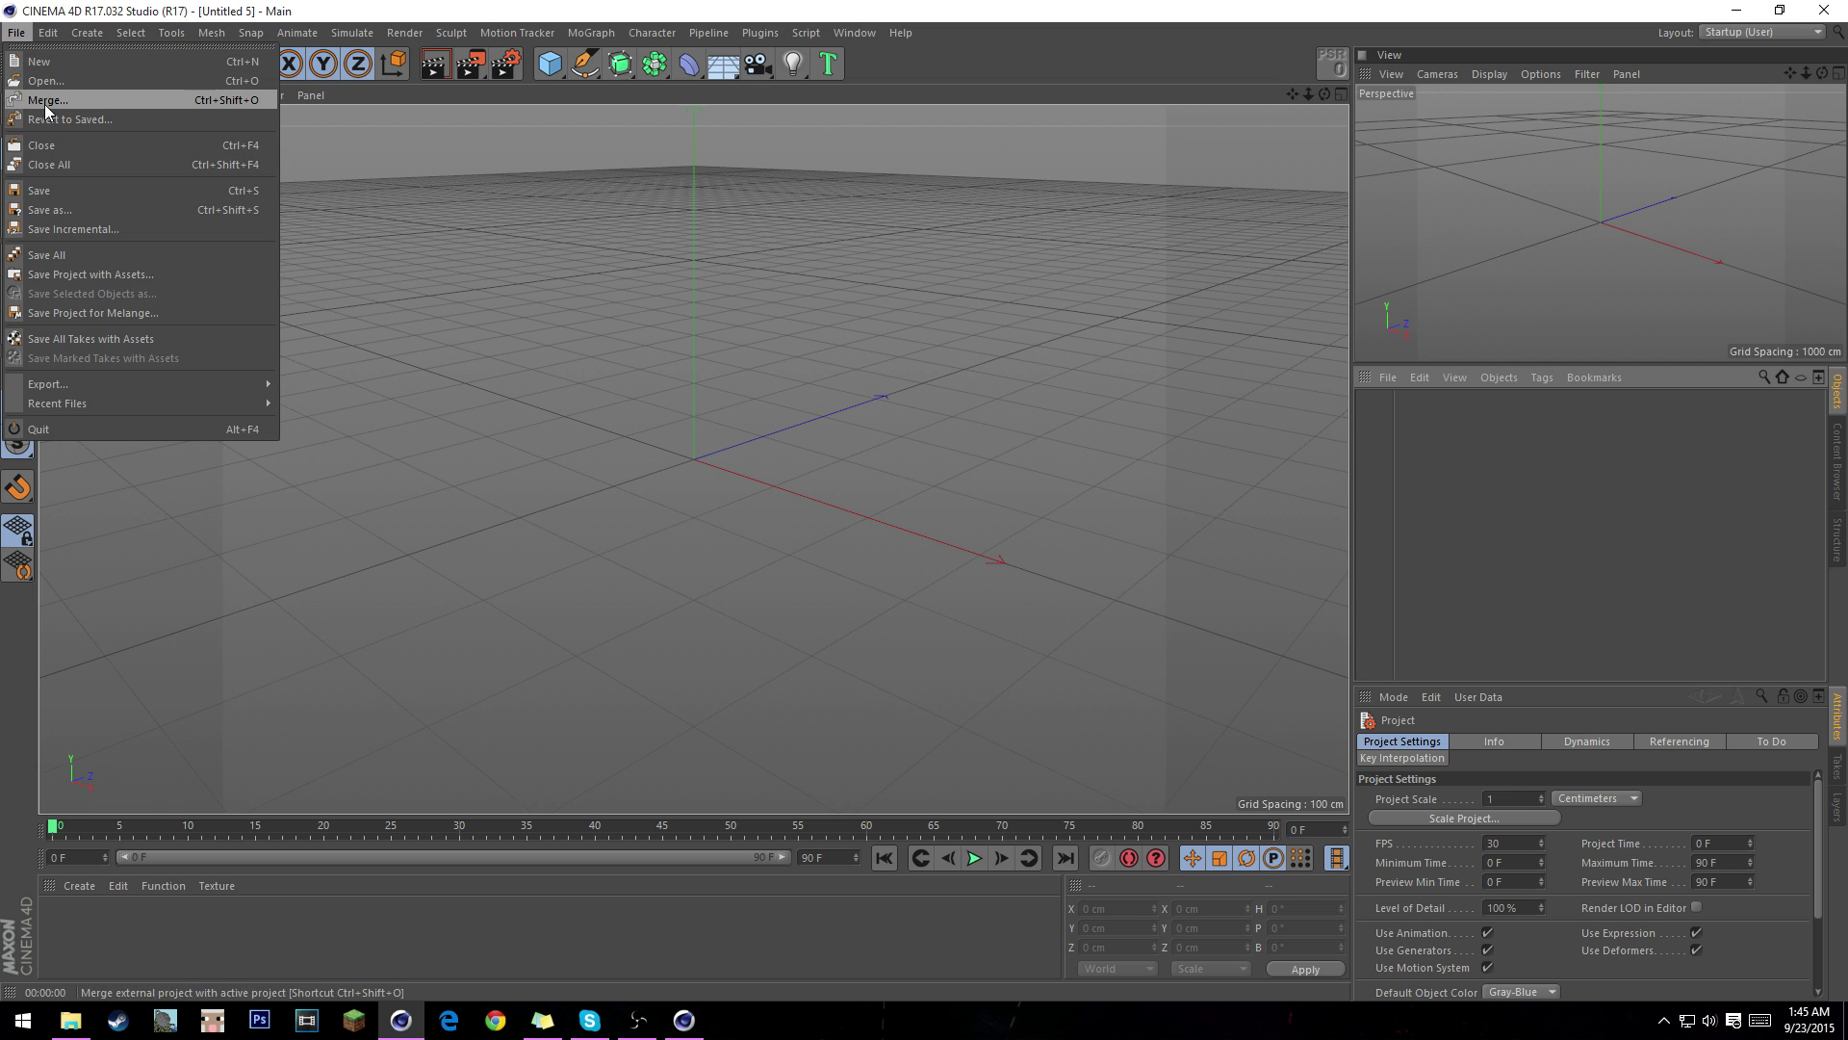
pyautogui.click(44, 100)
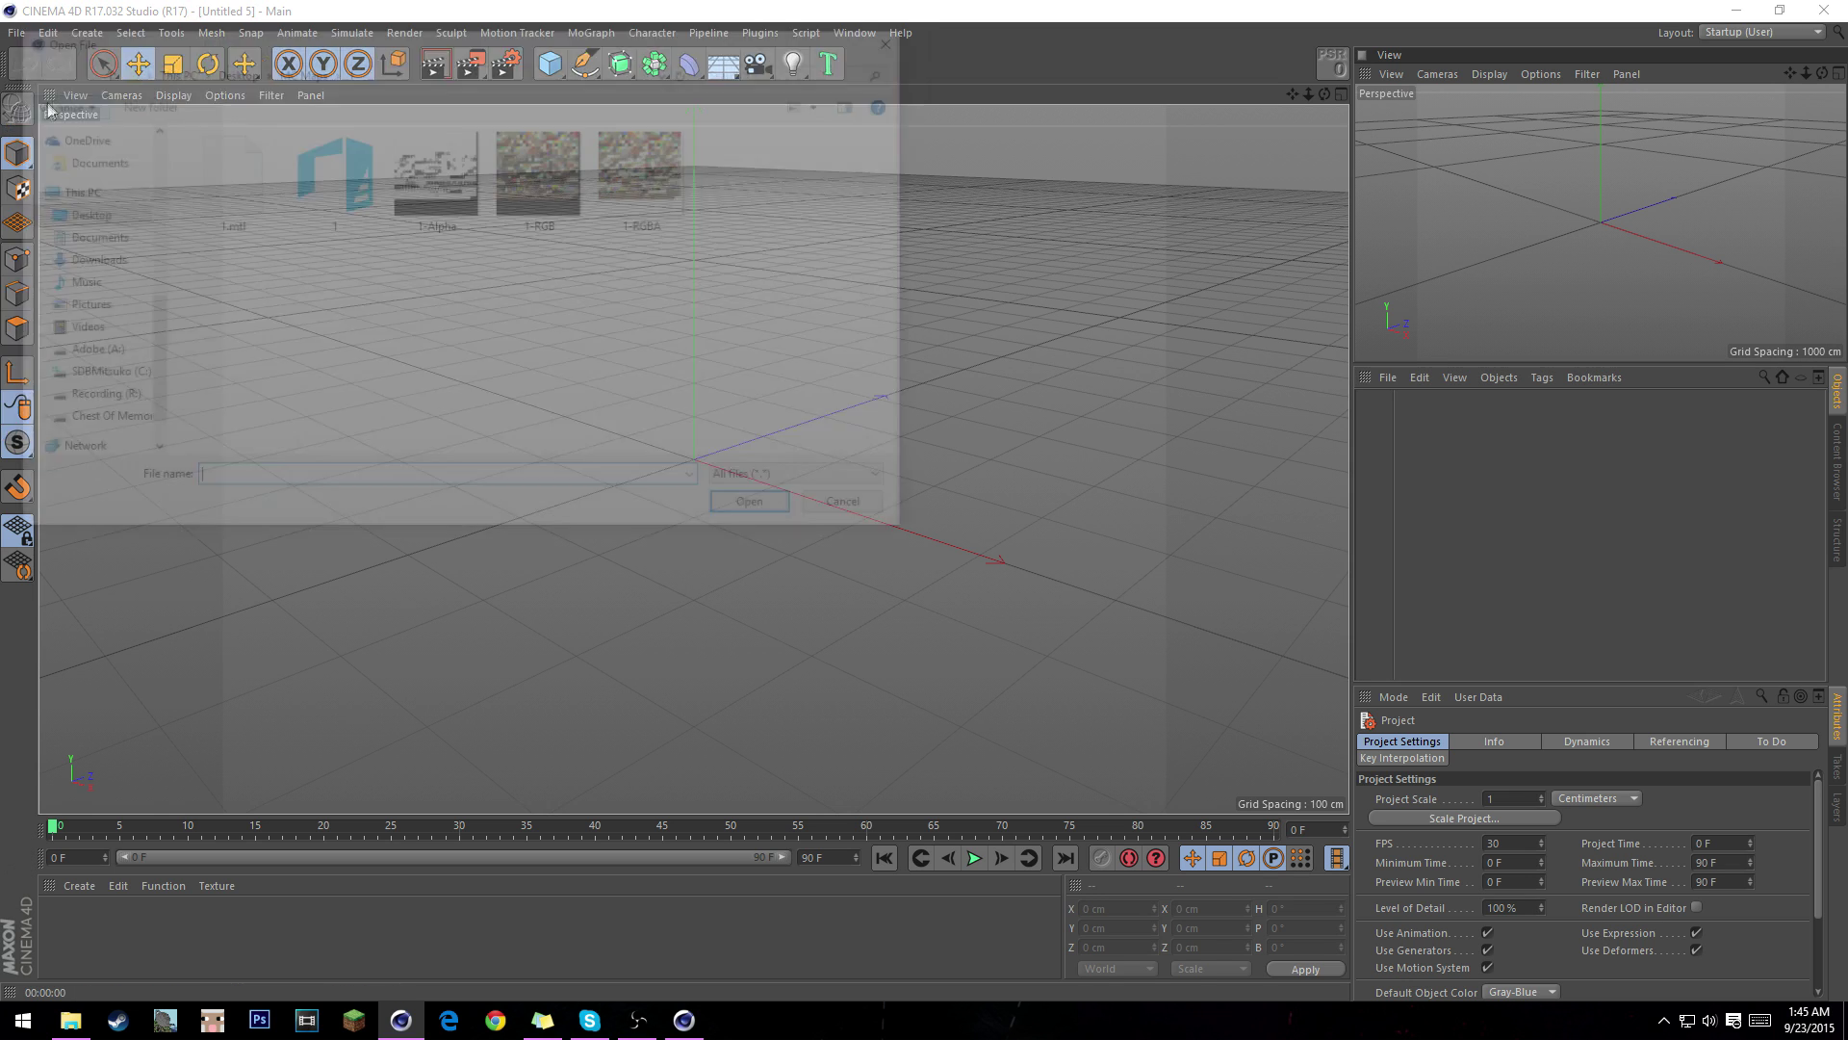
pyautogui.click(343, 184)
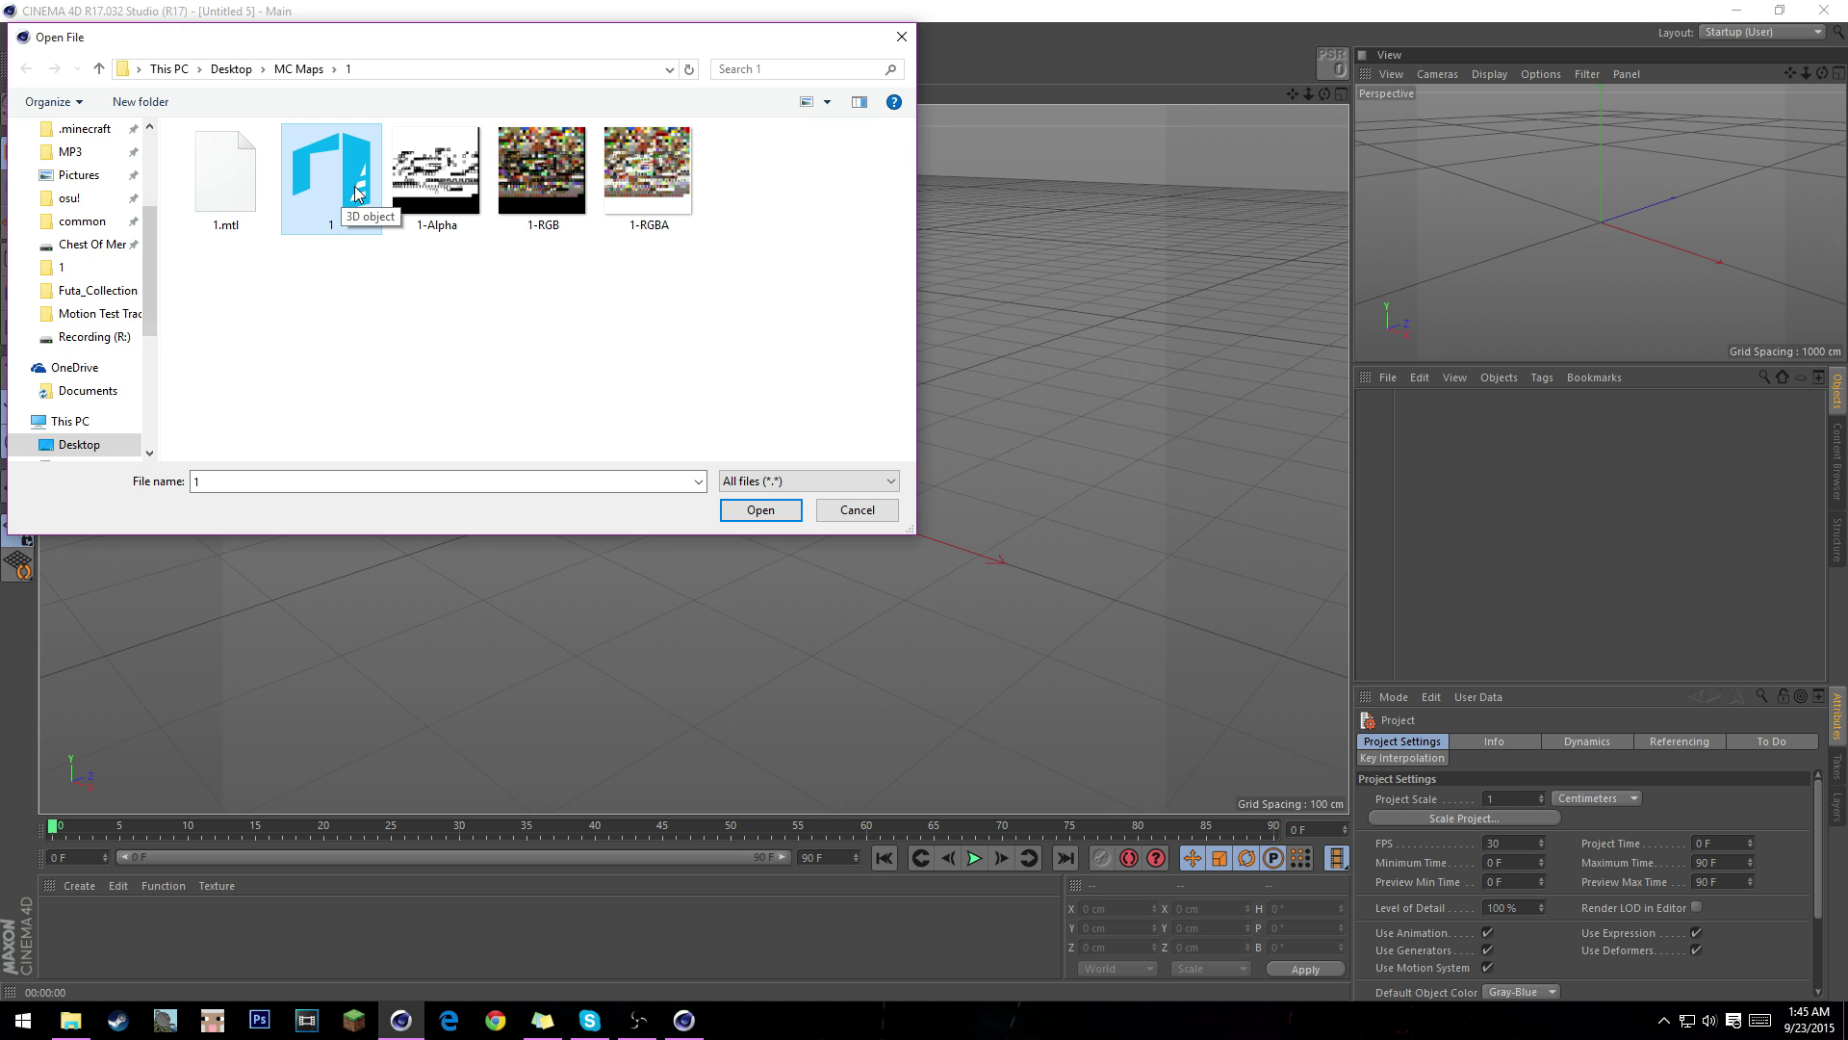
pyautogui.doubleClick(356, 193)
pyautogui.moveTo(317, 27); pyautogui.dragTo(1092, 148)
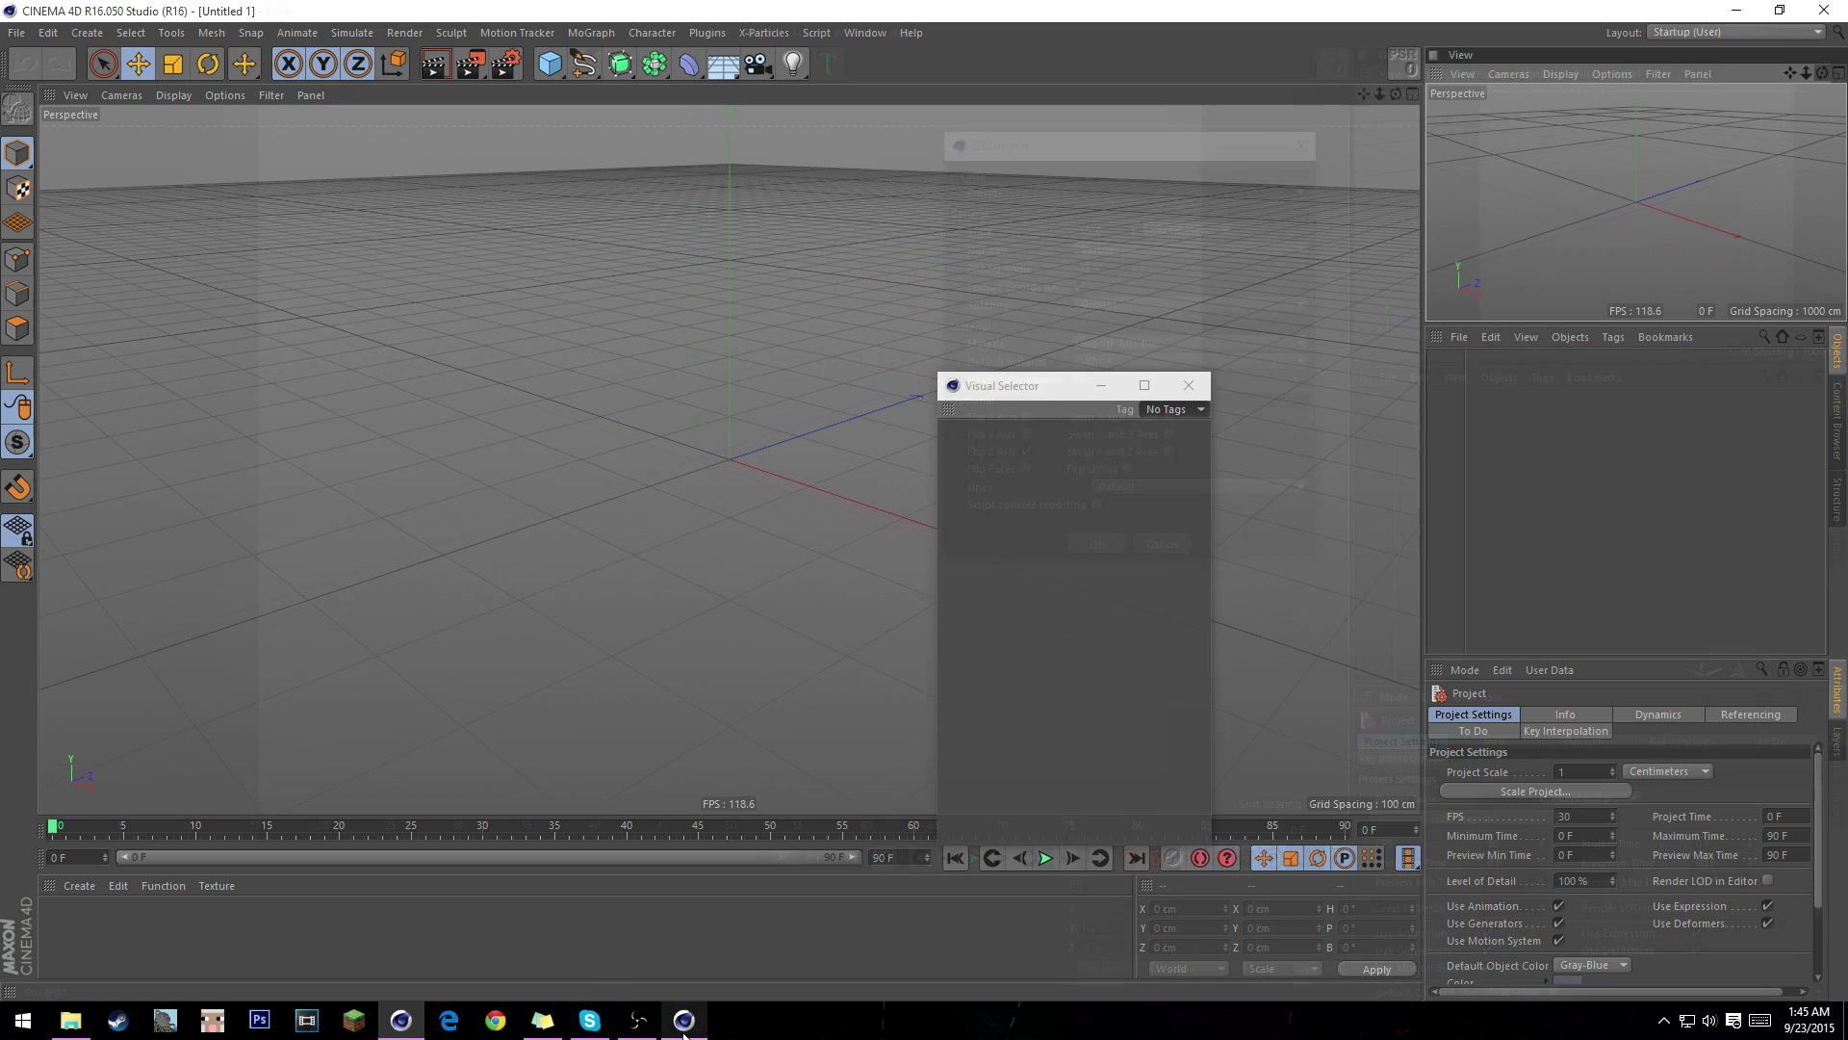
# - Switch to Cinema 4D R16 and open the OBJ file 1 from MC Maps\1 to view its Wavefront import options
pyautogui.click(16, 33)
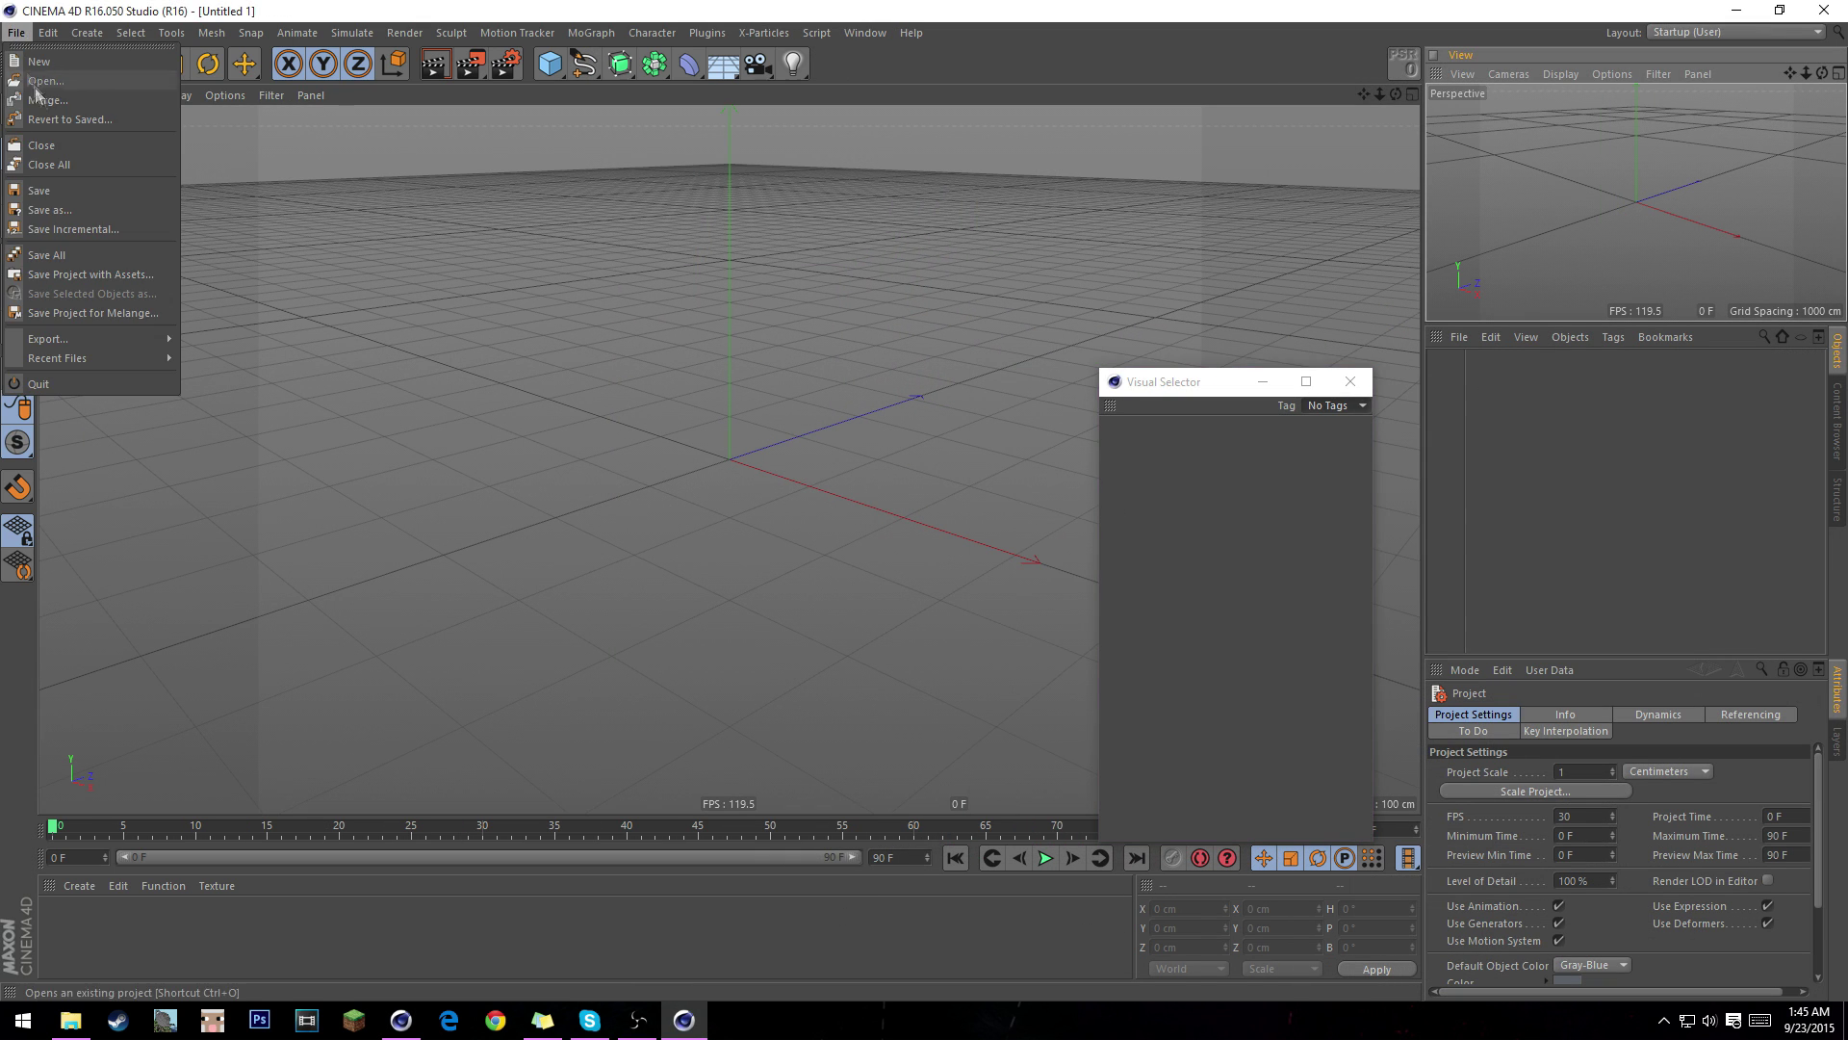
pyautogui.click(43, 67)
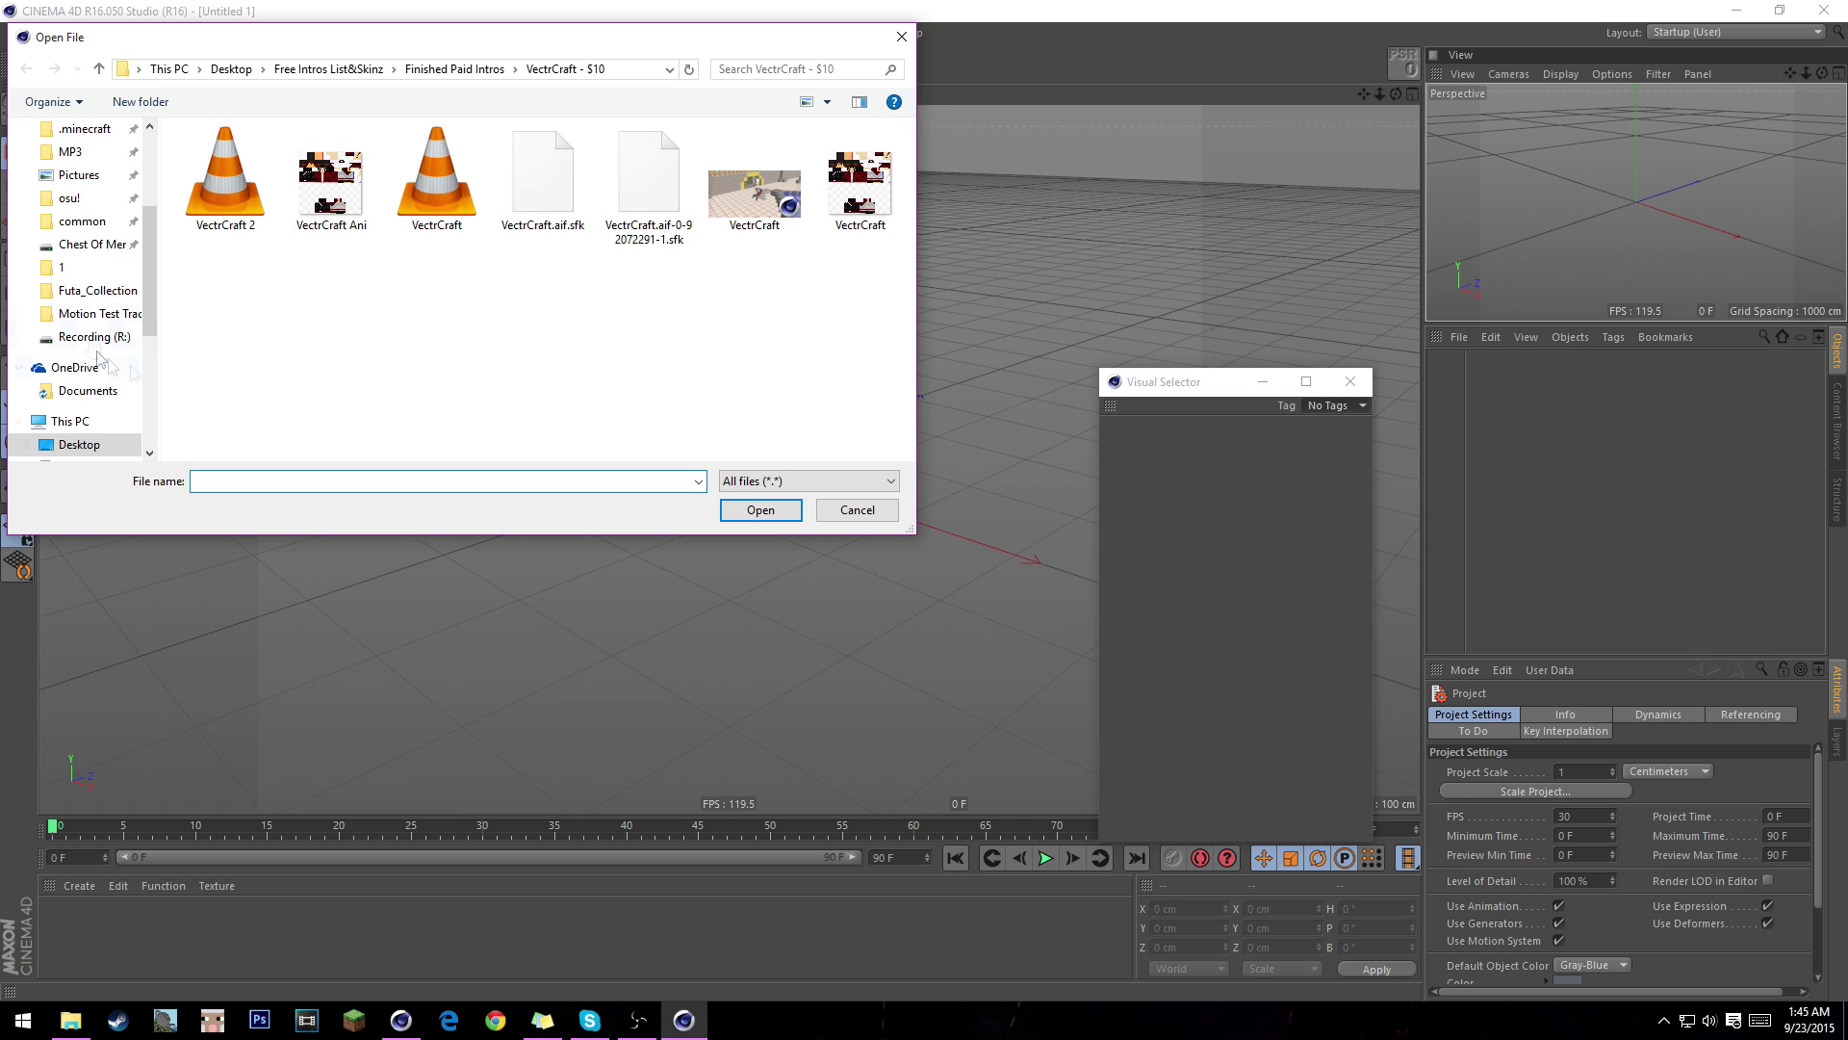
pyautogui.scroll(3, 77, 250)
pyautogui.click(74, 251)
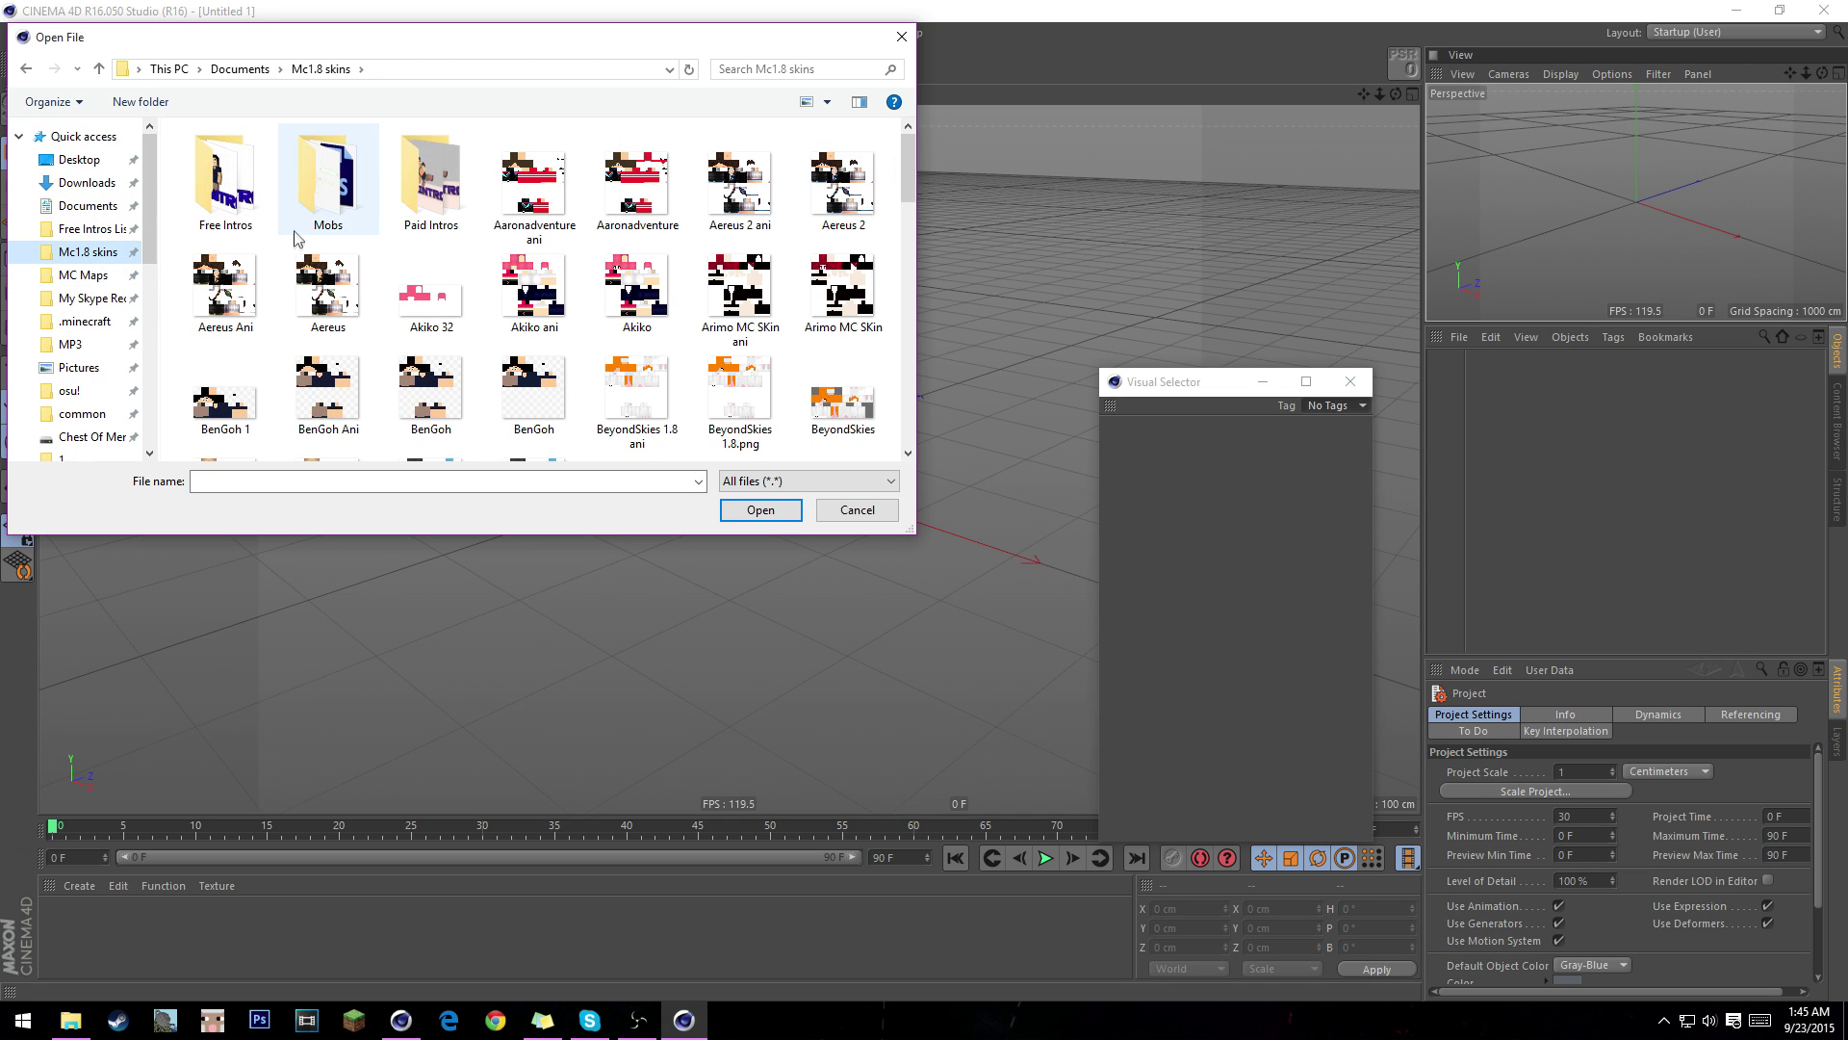
pyautogui.click(83, 275)
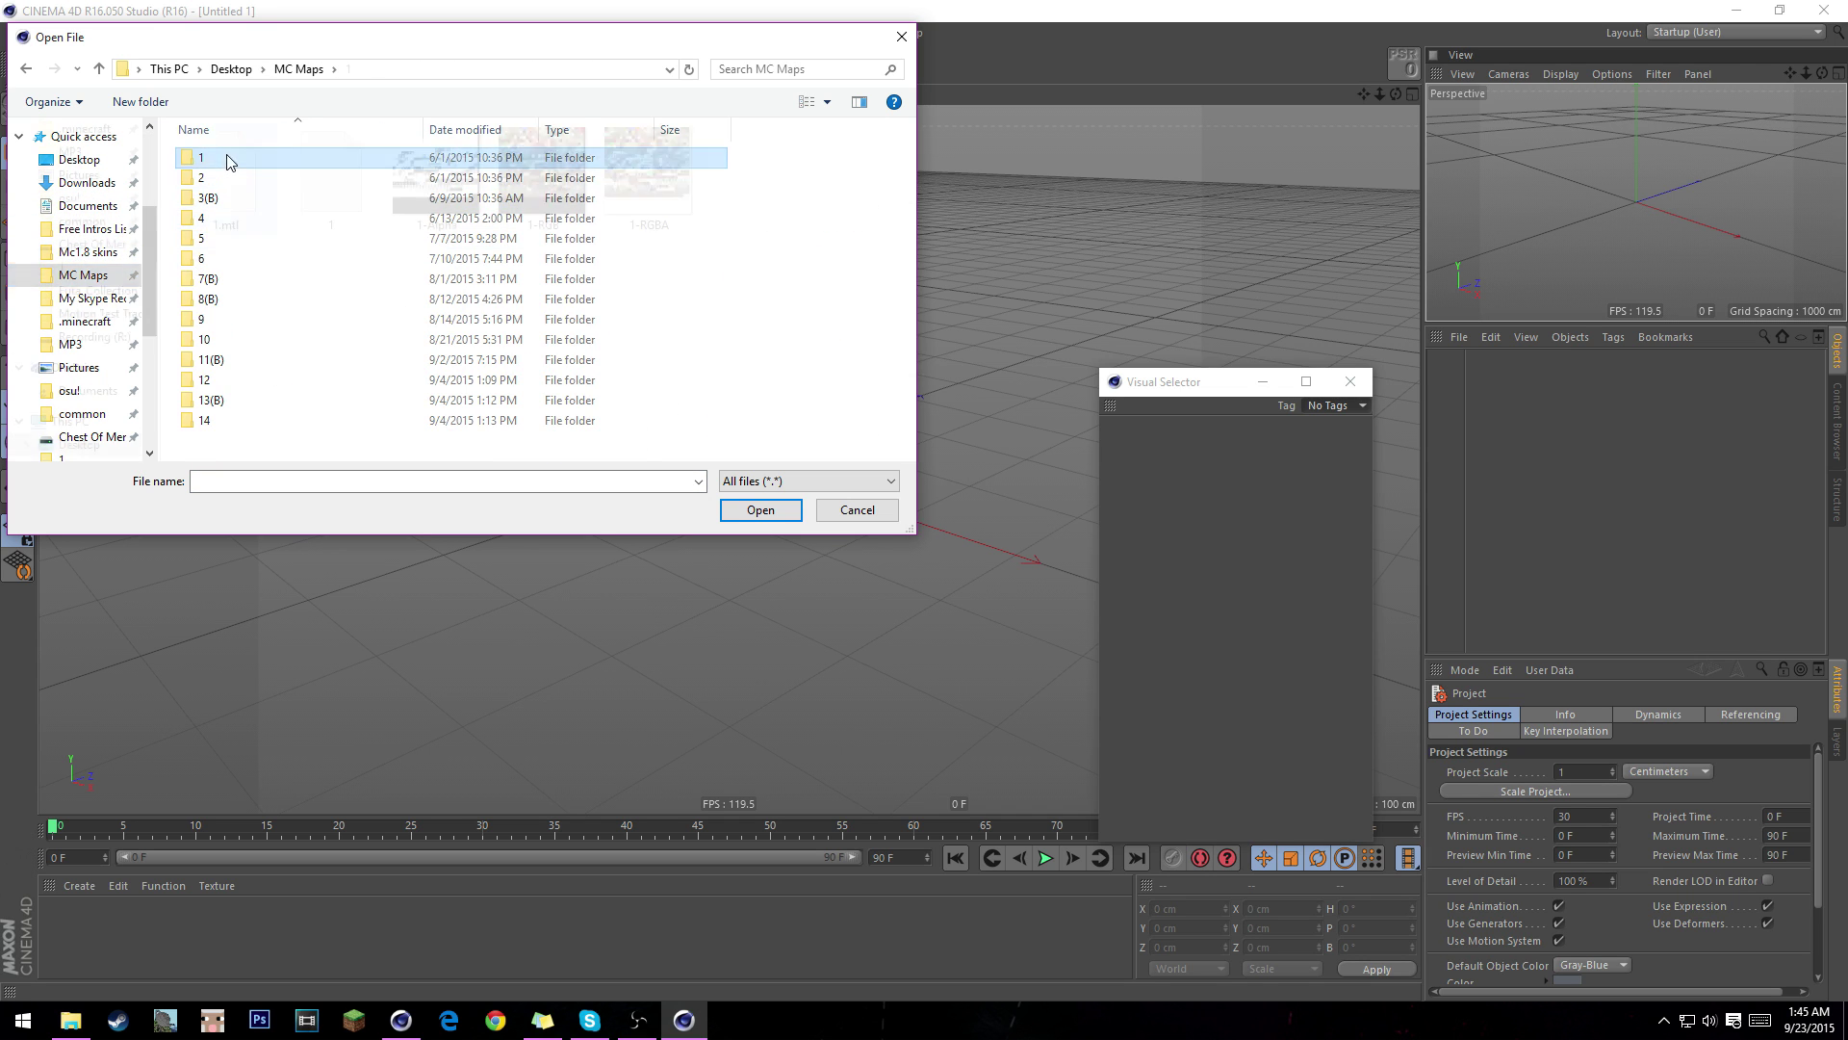
pyautogui.doubleClick(228, 158)
pyautogui.doubleClick(328, 197)
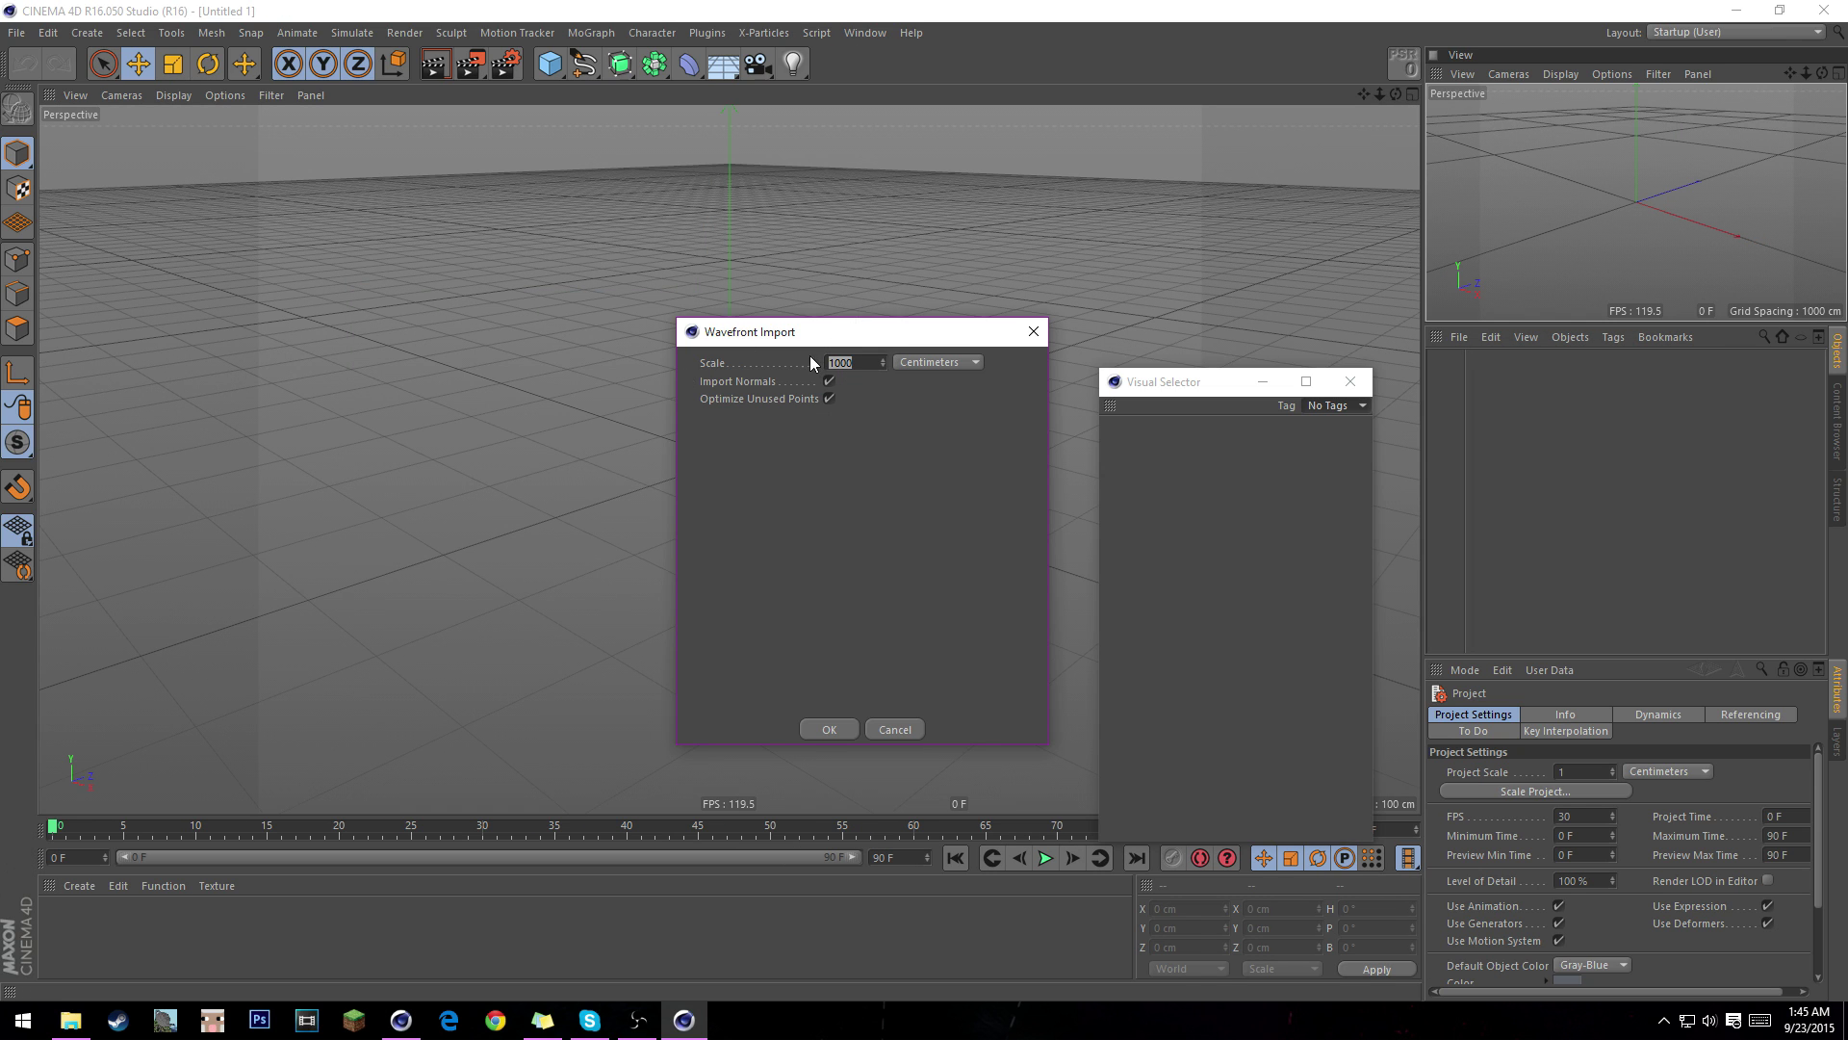
pyautogui.moveTo(801, 341); pyautogui.dragTo(575, 322)
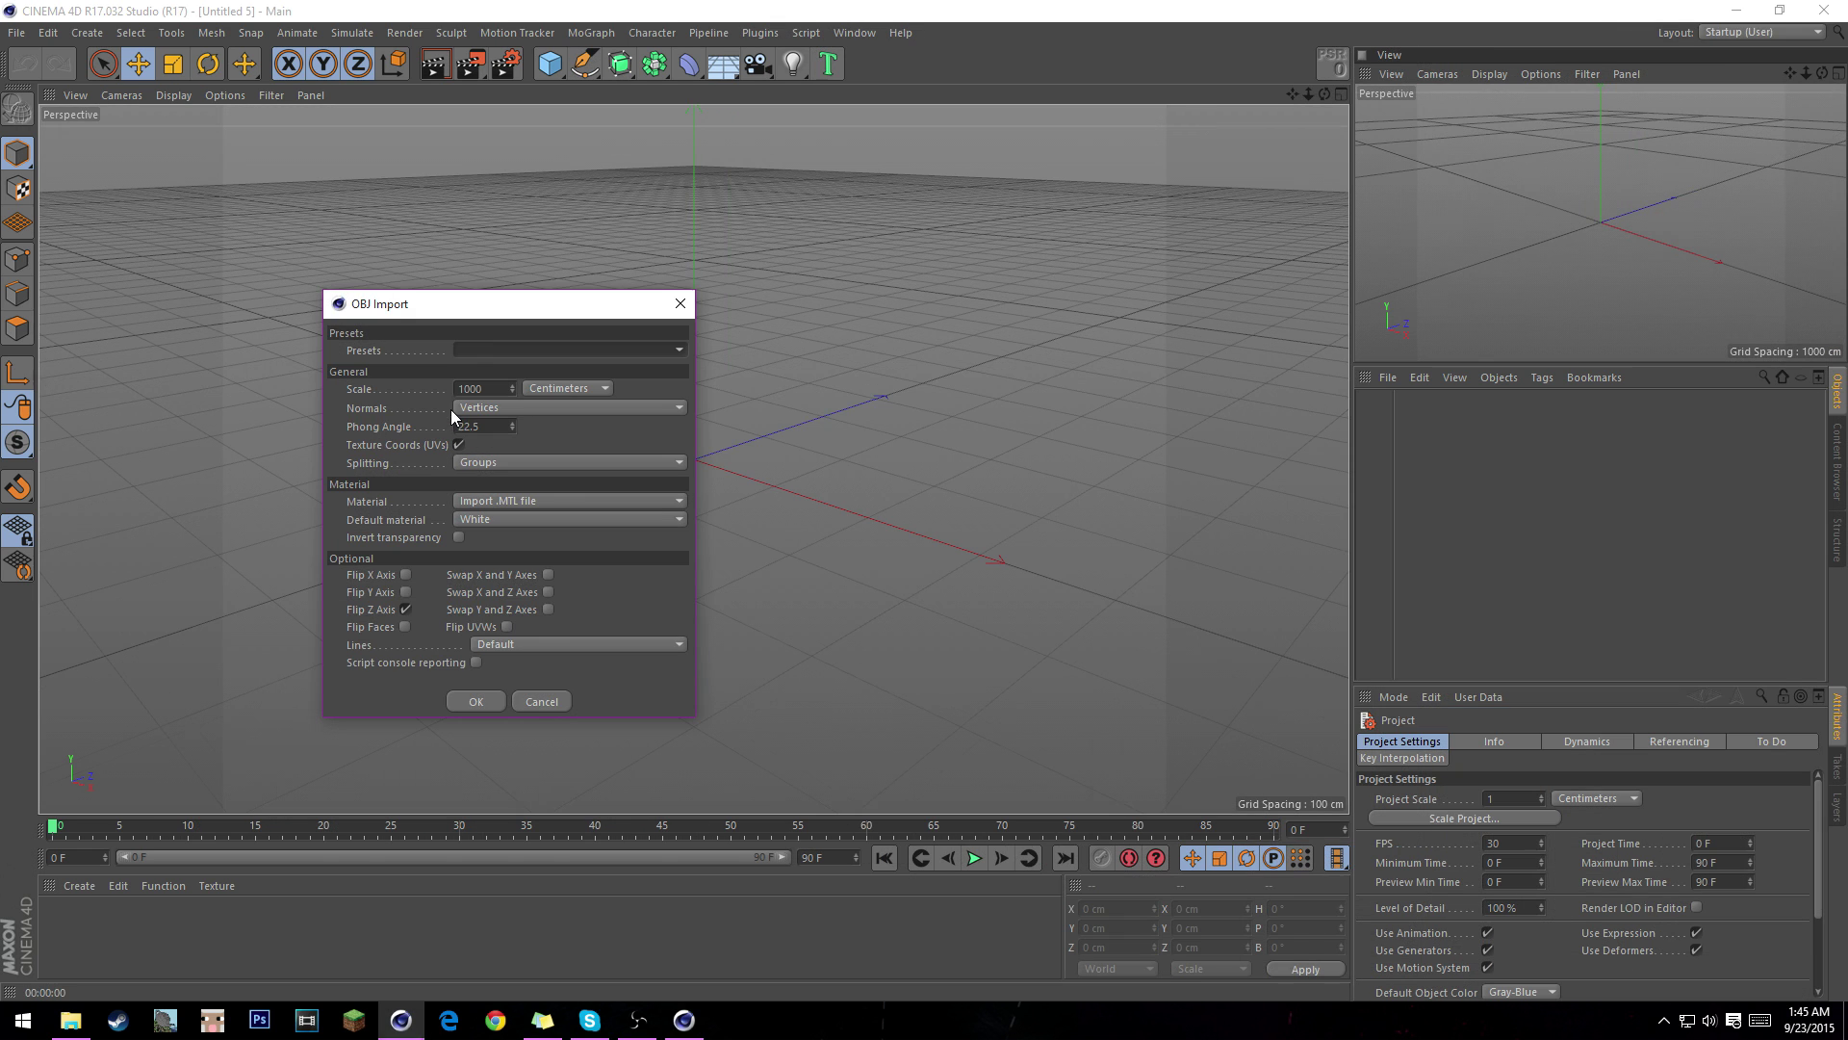
# - In Cinema 4D R17, import the OBJ at a scale of 1 centimeter with its materials taken from the .MTL file
pyautogui.moveTo(460, 306); pyautogui.dragTo(1059, 390)
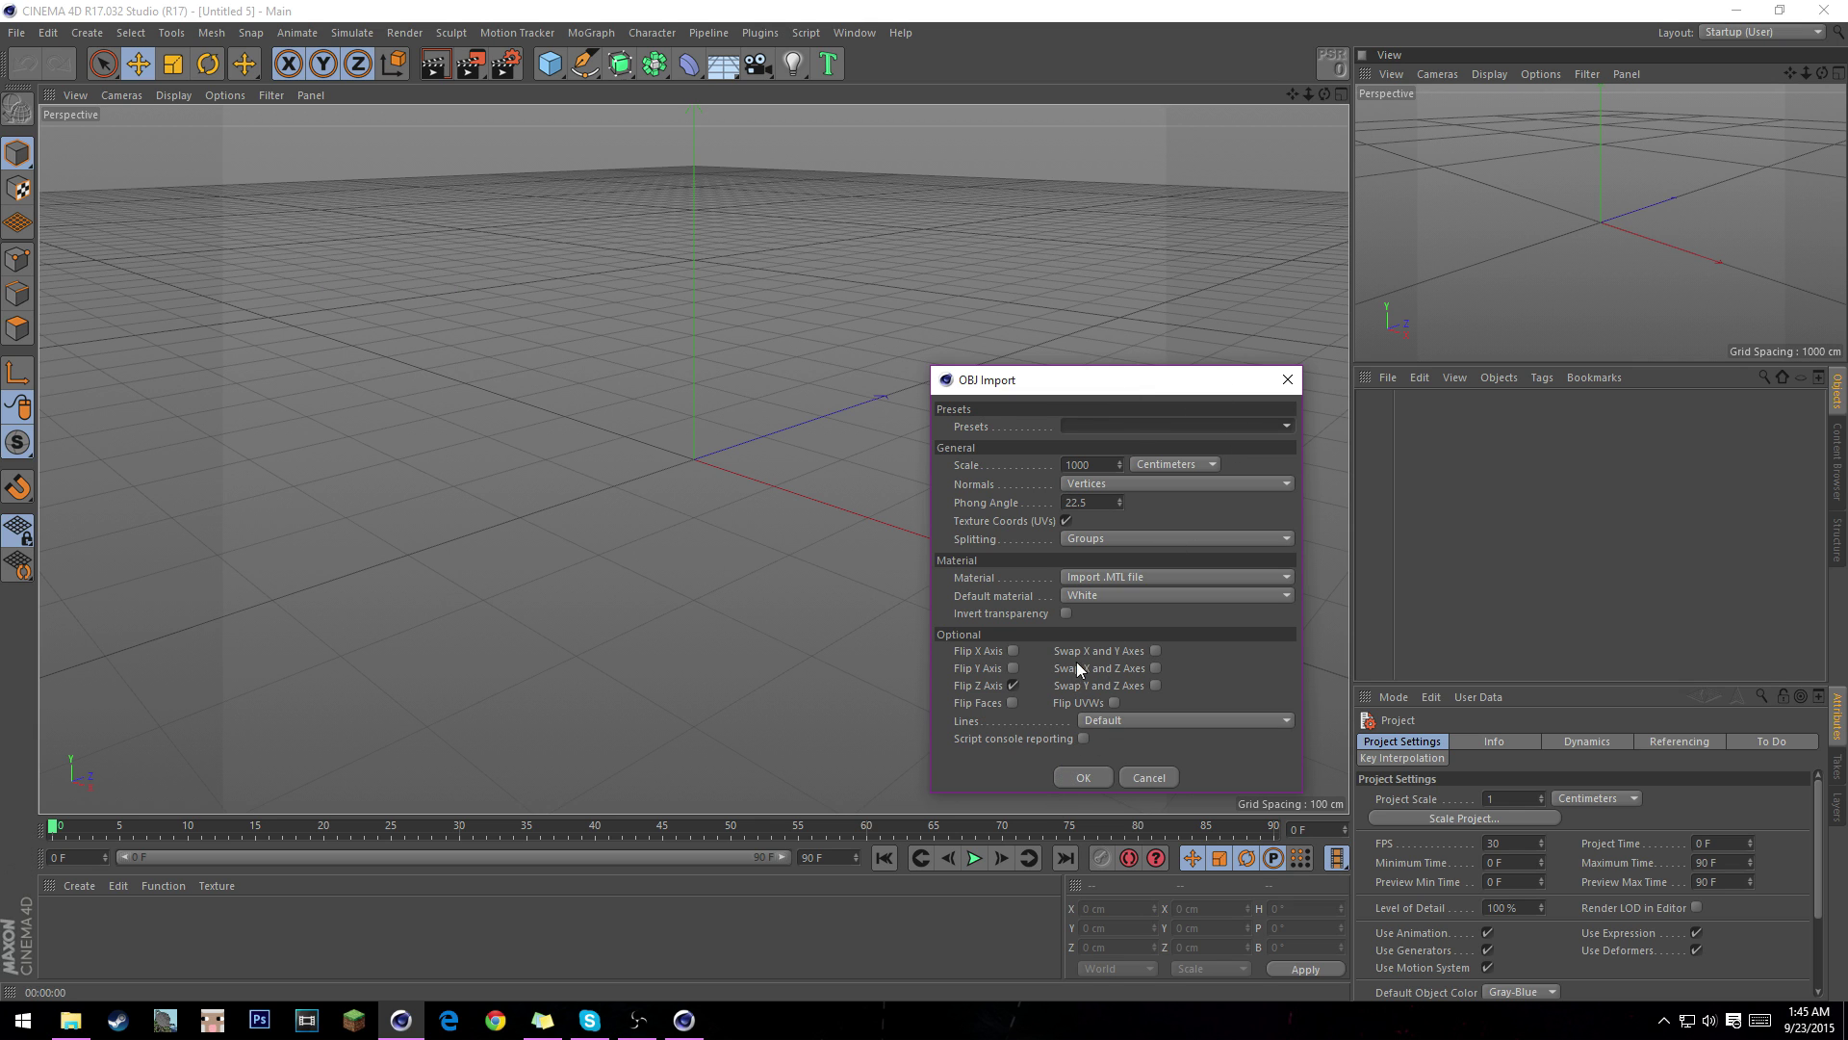
pyautogui.moveTo(1145, 389); pyautogui.dragTo(756, 372)
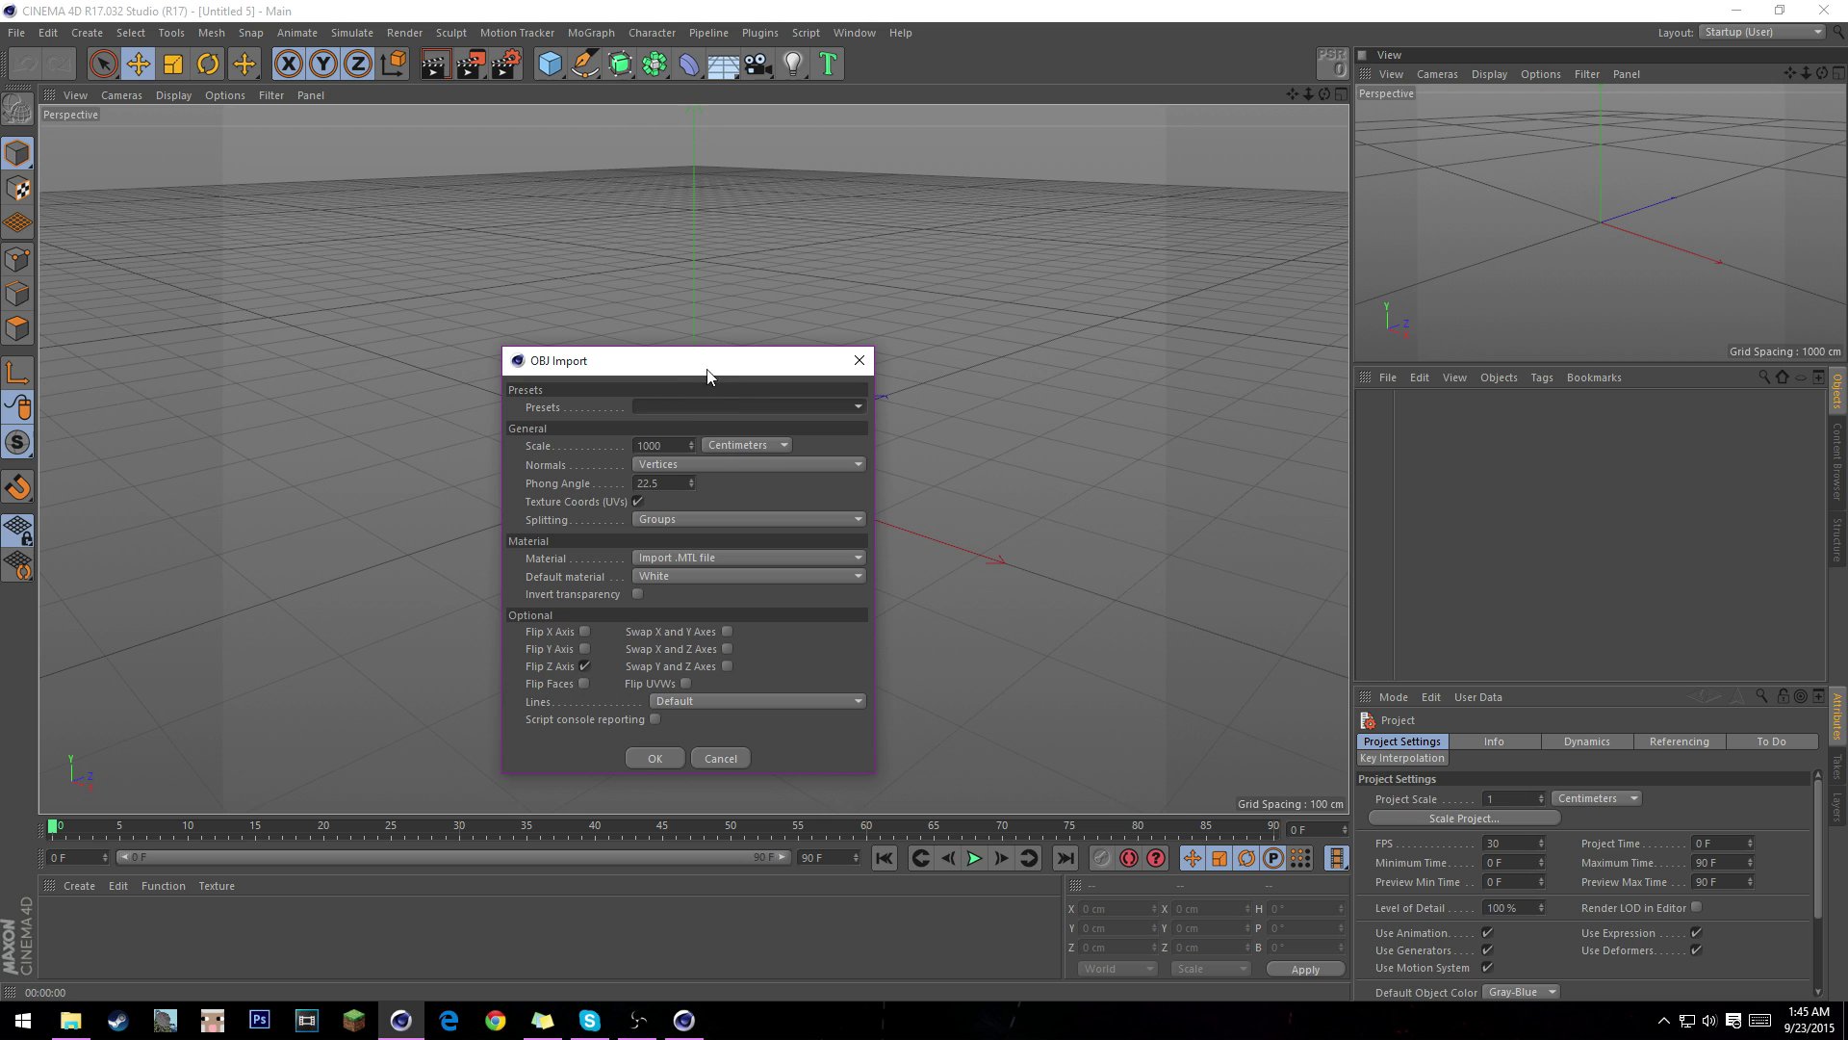
pyautogui.moveTo(707, 371); pyautogui.dragTo(479, 378)
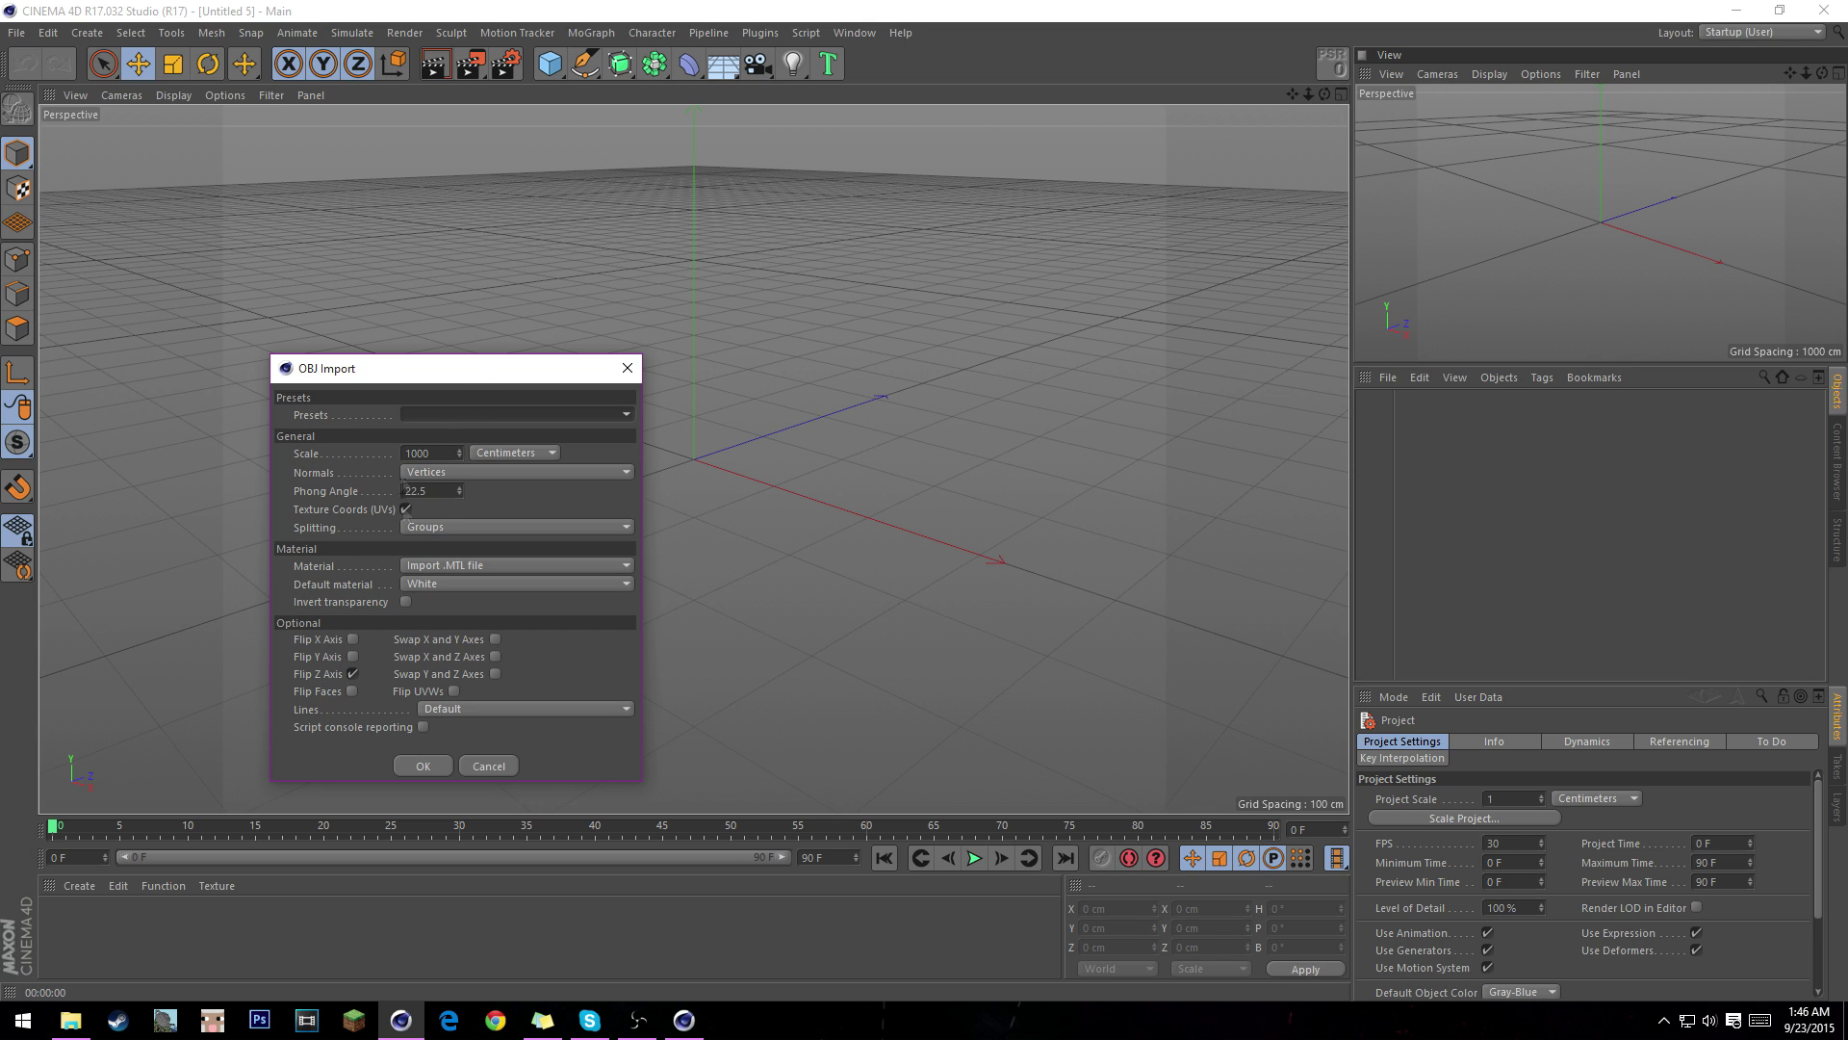
pyautogui.doubleClick(440, 454)
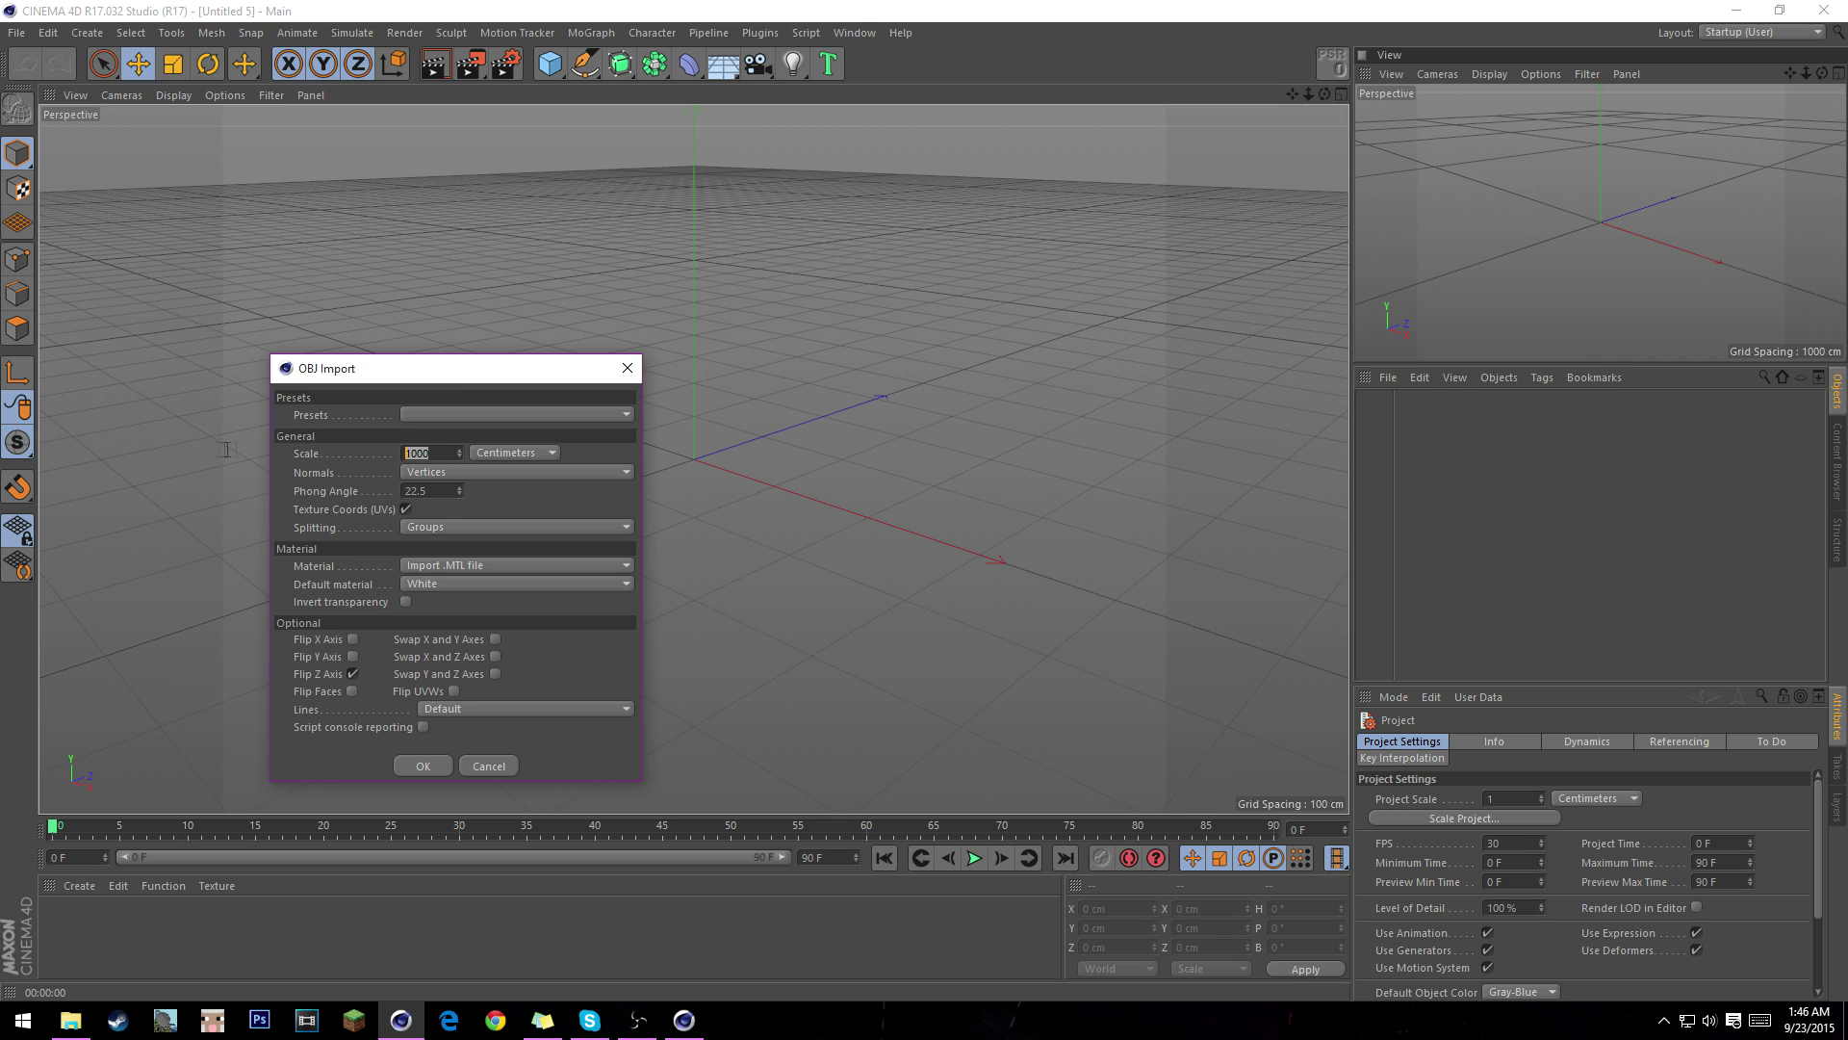
pyautogui.click(482, 565)
pyautogui.click(493, 626)
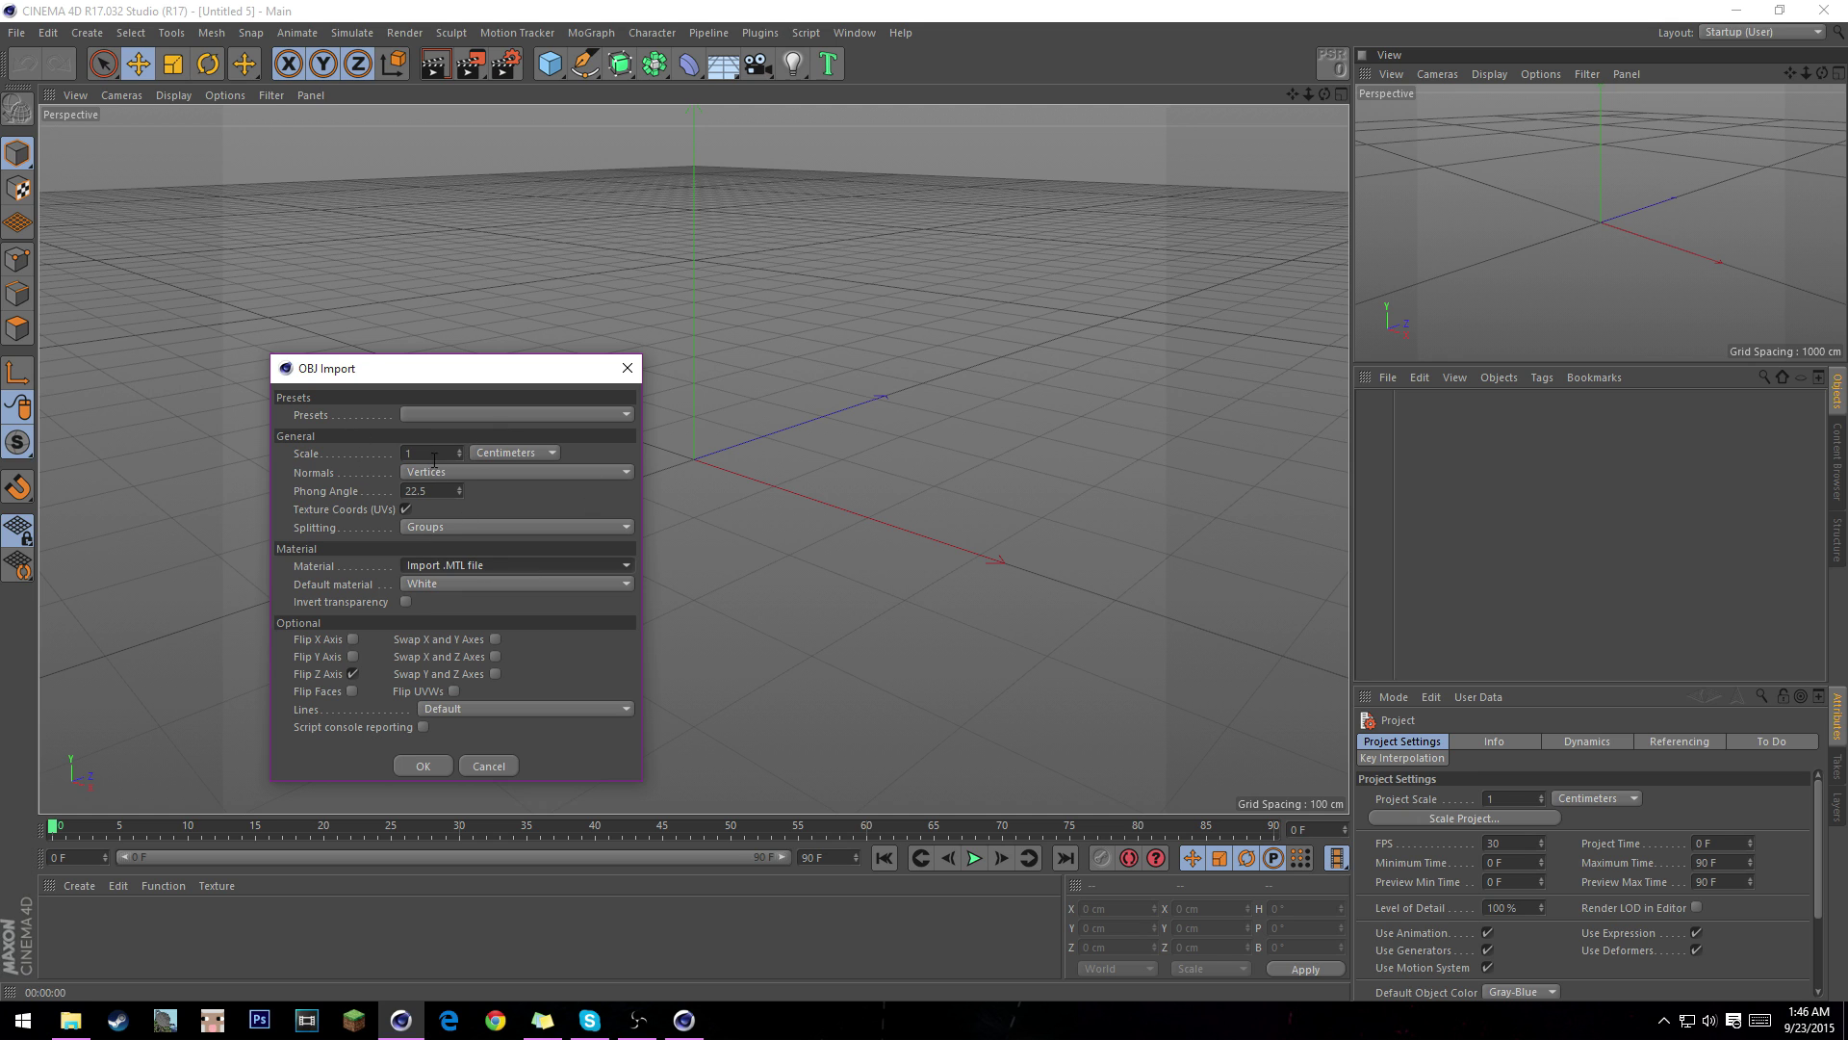
pyautogui.click(420, 767)
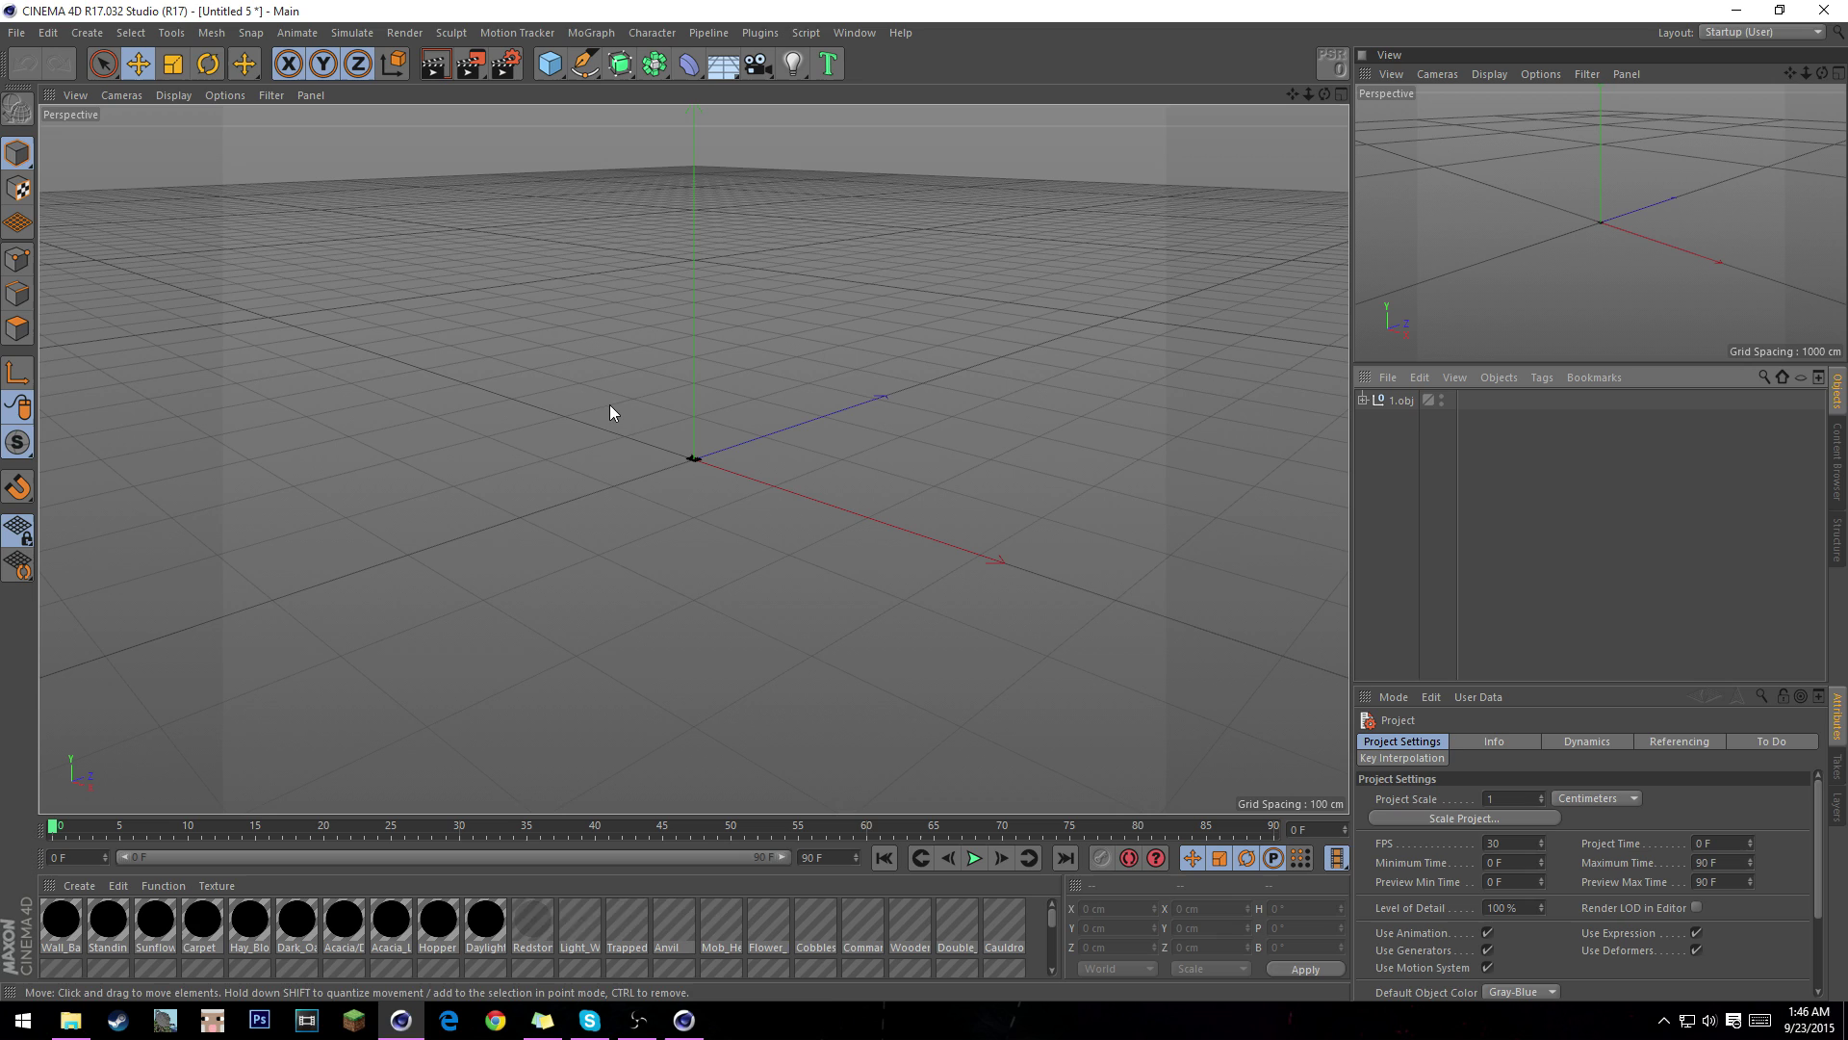
# - Examine the imported map model from several angles and distances
pyautogui.keyDown('alt'); pyautogui.moveTo(723, 454); pyautogui.dragTo(1126, 436, button='right'); pyautogui.keyUp('alt')
pyautogui.scroll(10, 645, 555)
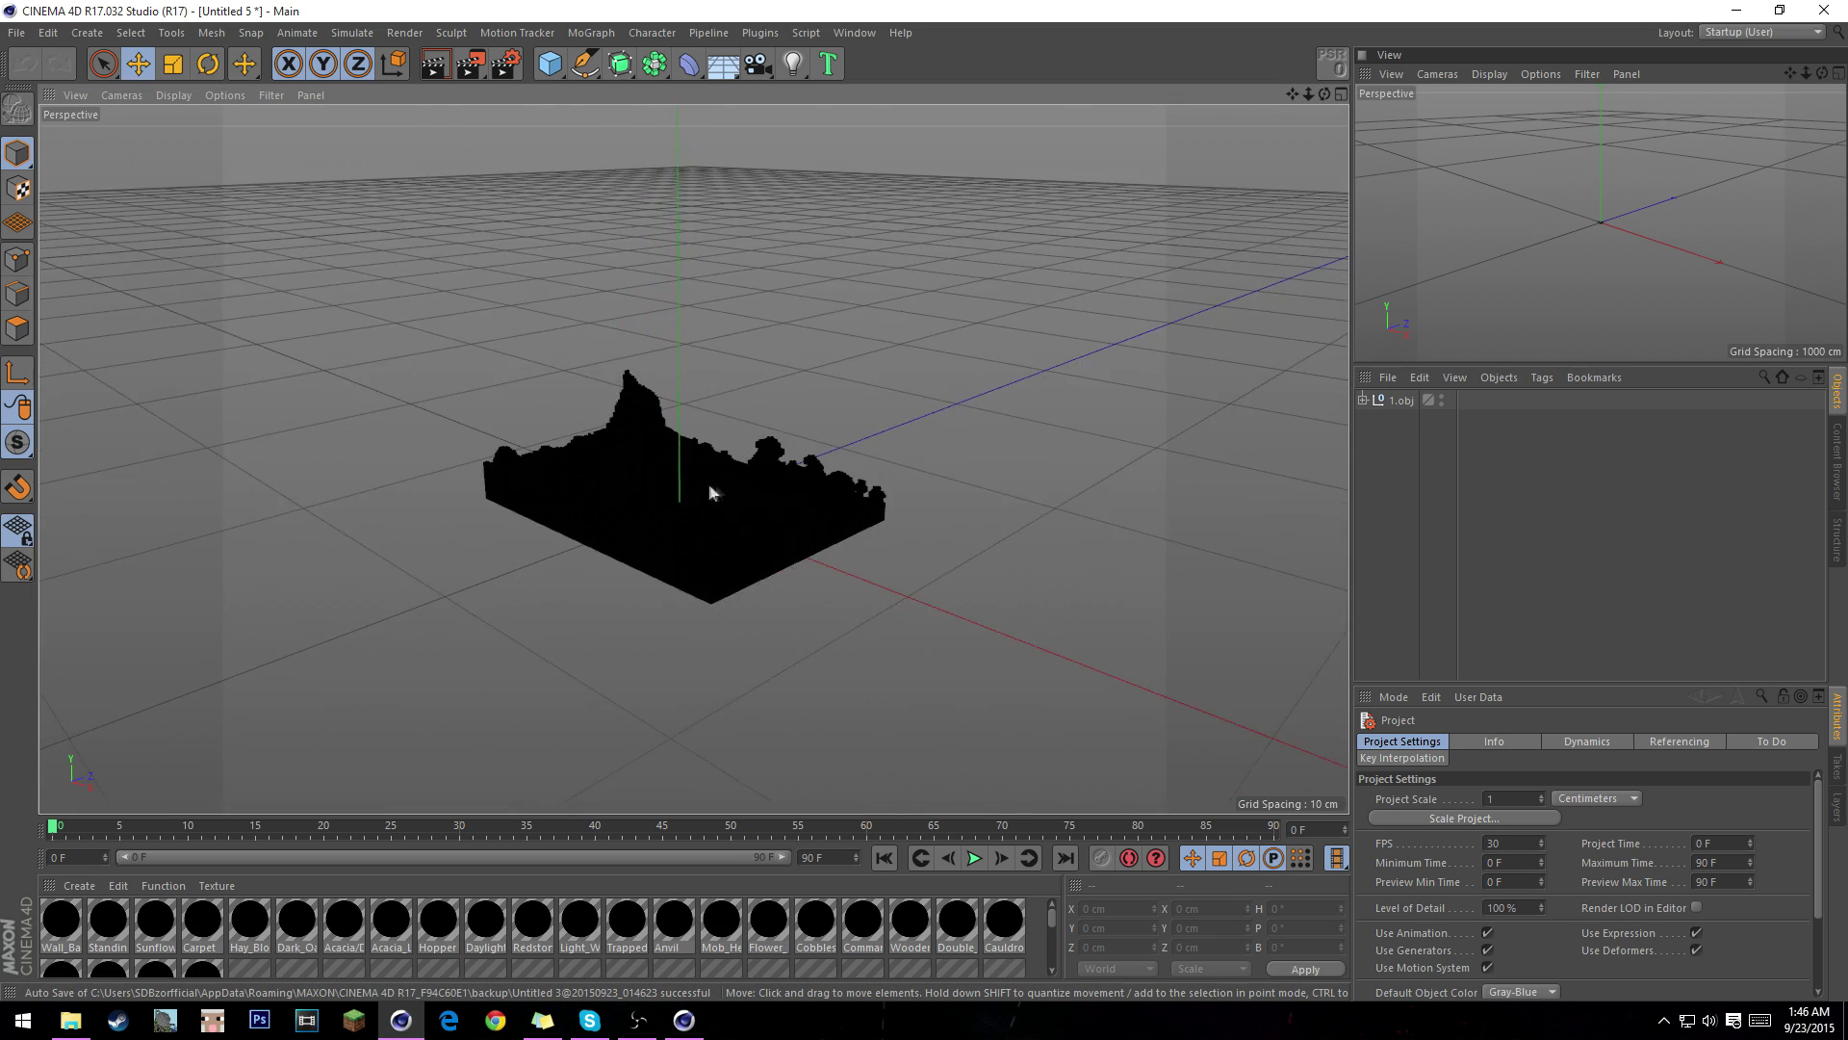
pyautogui.keyDown('alt'); pyautogui.moveTo(870, 455); pyautogui.dragTo(947, 441); pyautogui.keyUp('alt')
pyautogui.scroll(-6, 828, 491)
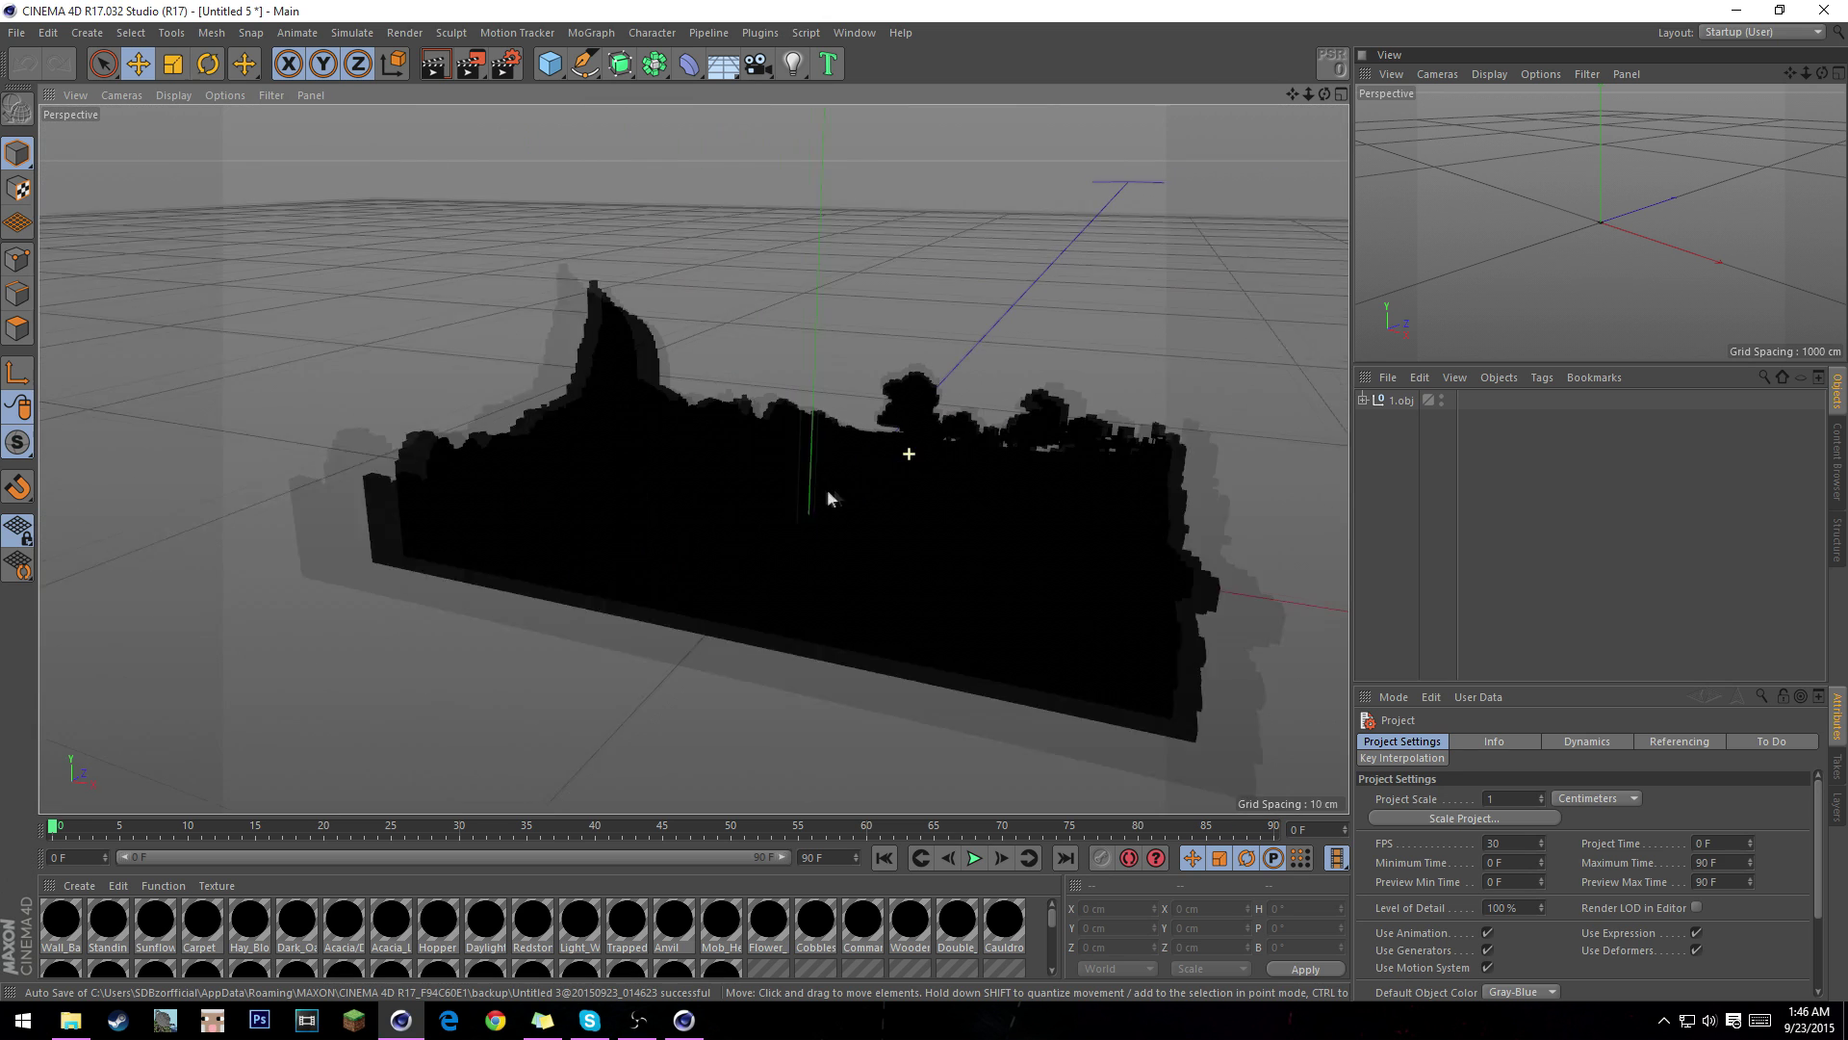
pyautogui.keyDown('alt'); pyautogui.moveTo(897, 512); pyautogui.dragTo(821, 539, button='middle'); pyautogui.keyUp('alt')
pyautogui.keyDown('alt'); pyautogui.moveTo(821, 540); pyautogui.dragTo(710, 534); pyautogui.keyUp('alt')
pyautogui.scroll(2, 709, 534)
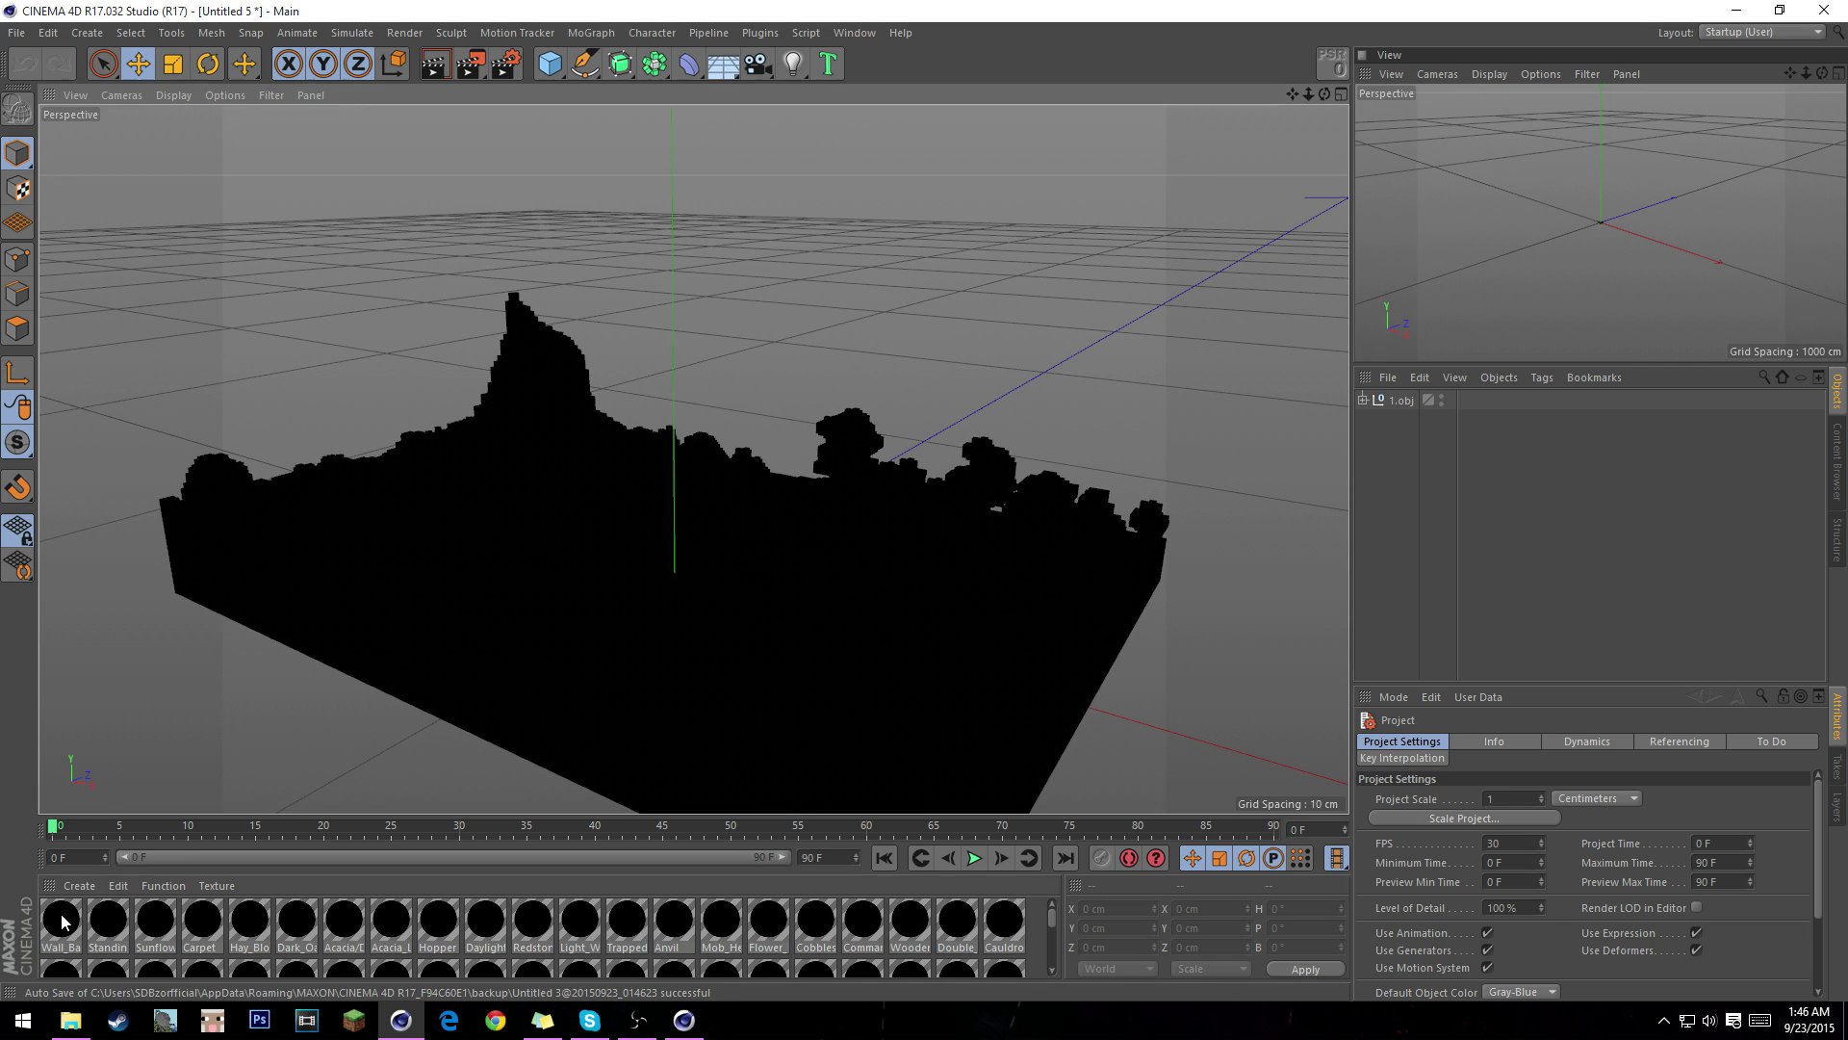
# - Open the Wall_Banner material for editing and select all materials so they are edited together
pyautogui.doubleClick(62, 921)
pyautogui.hotkey('ctrl', 'a')
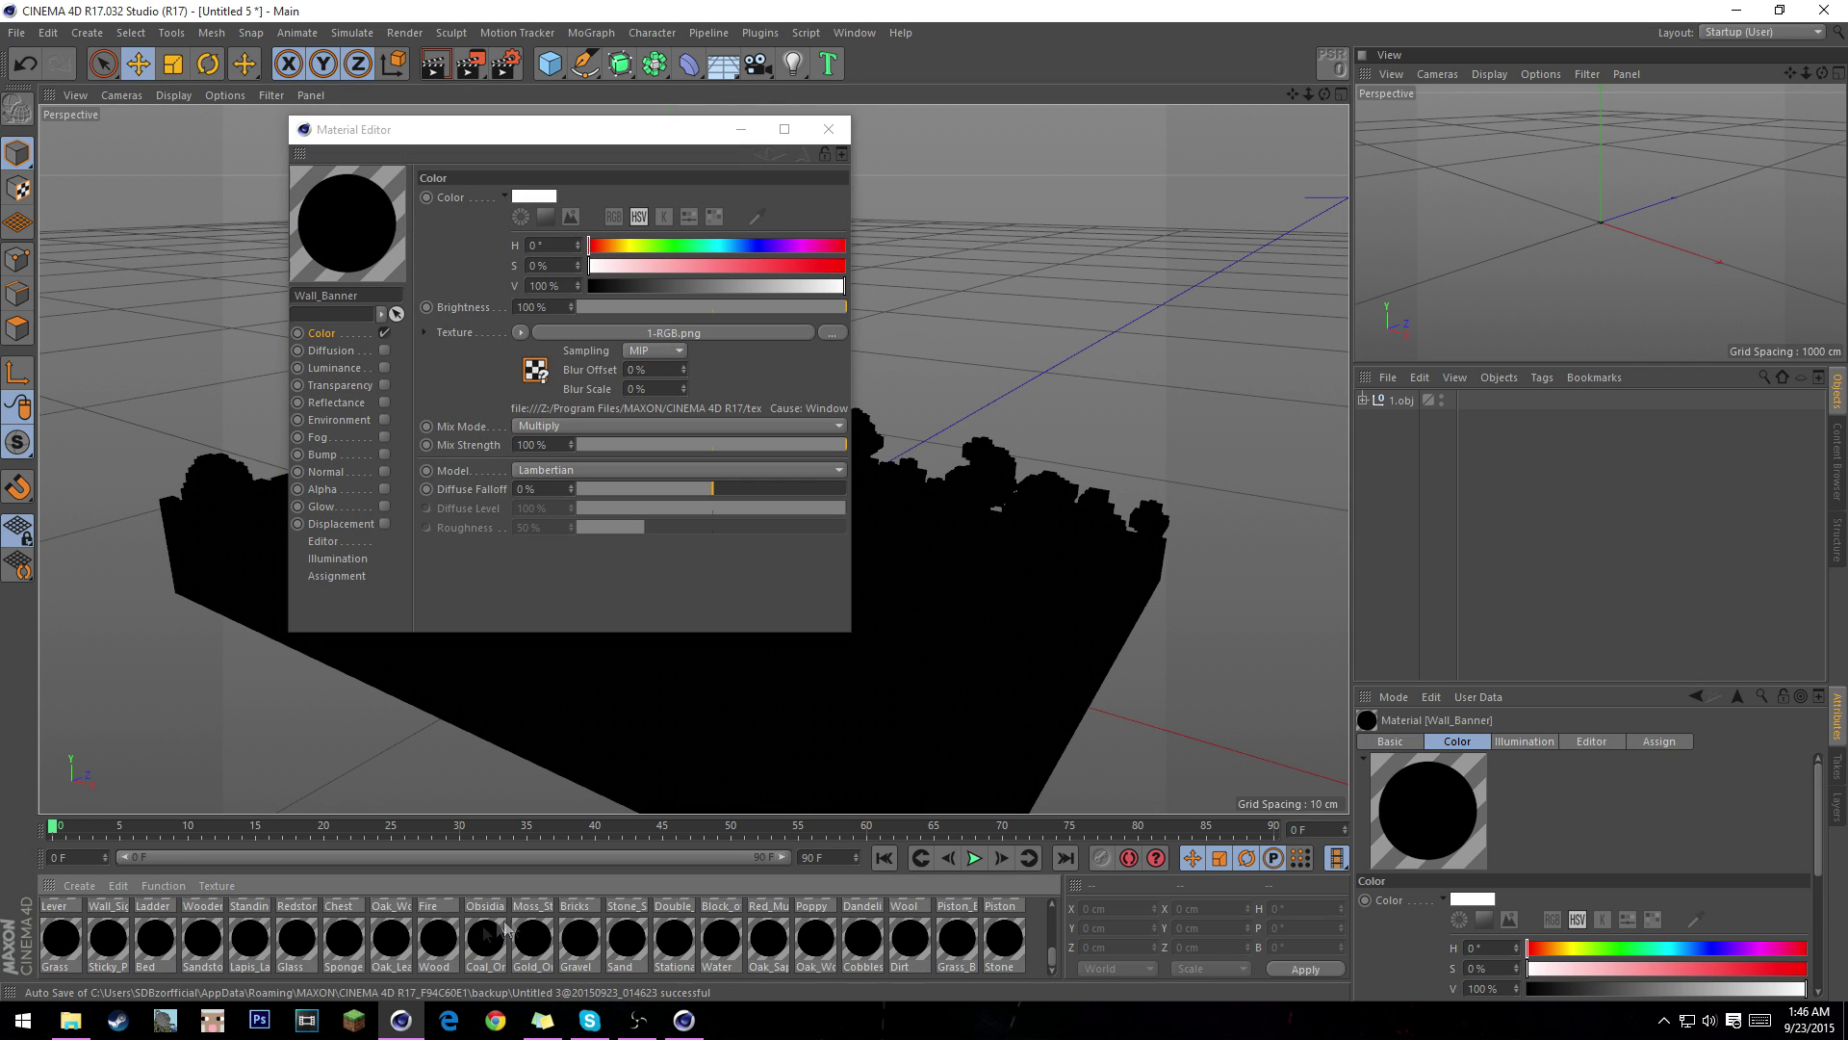
pyautogui.scroll(-1, 1006, 948)
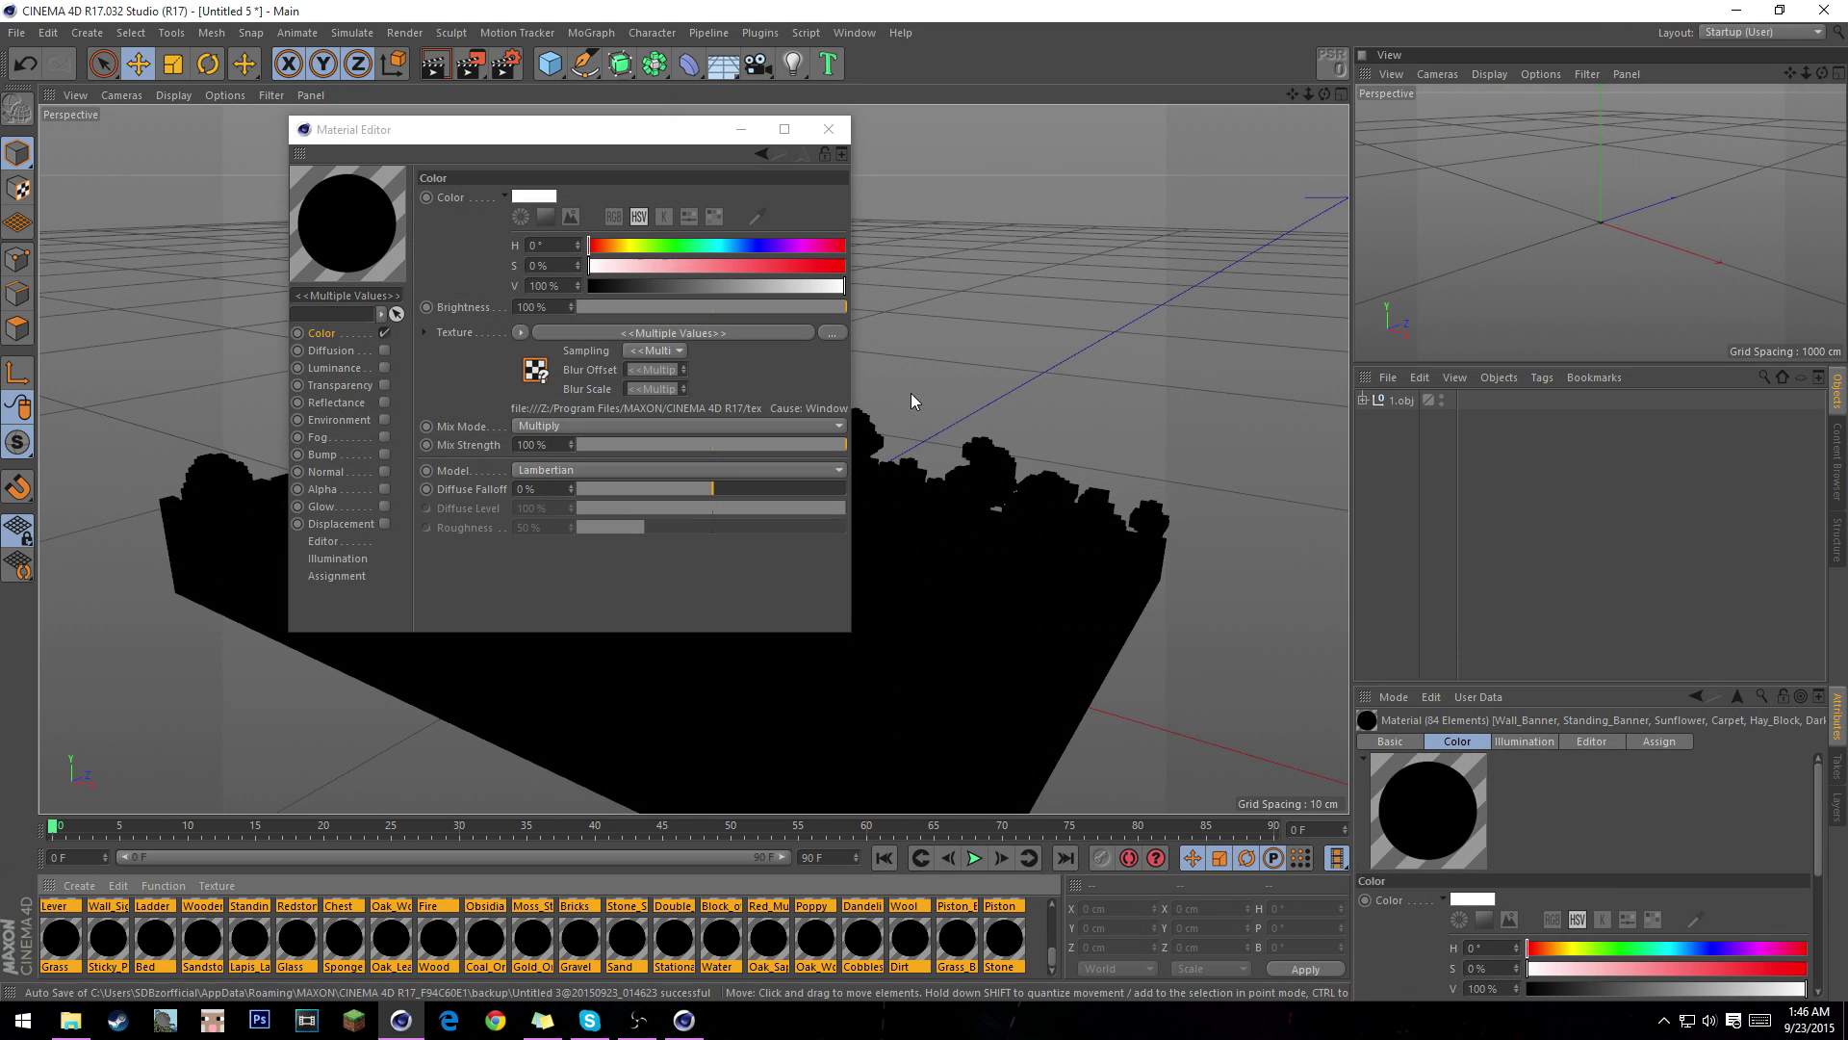
# - Load the 1-RGBA image as the color texture of all materials without copying it to the project, and set its sampling to None
pyautogui.hotkey('alt', 'Tab')
pyautogui.hotkey('alt', 'Tab')
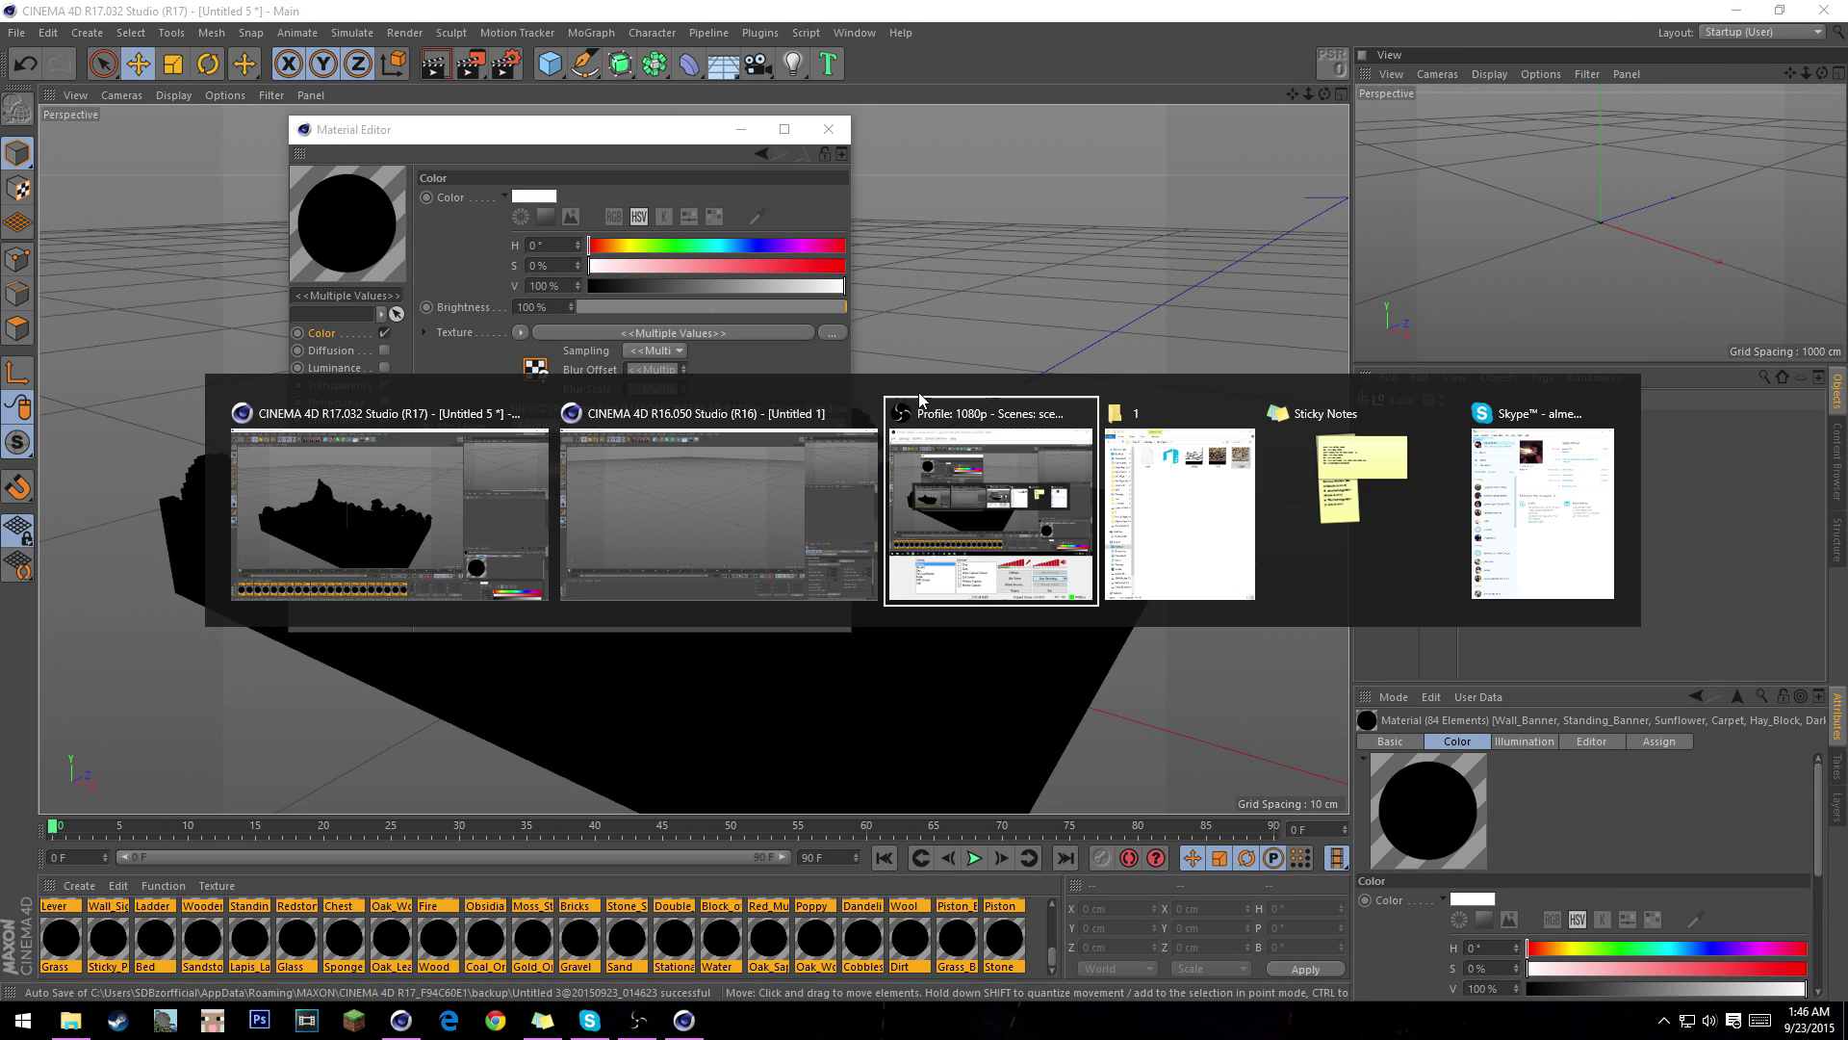
pyautogui.hotkey('alt', 'Tab')
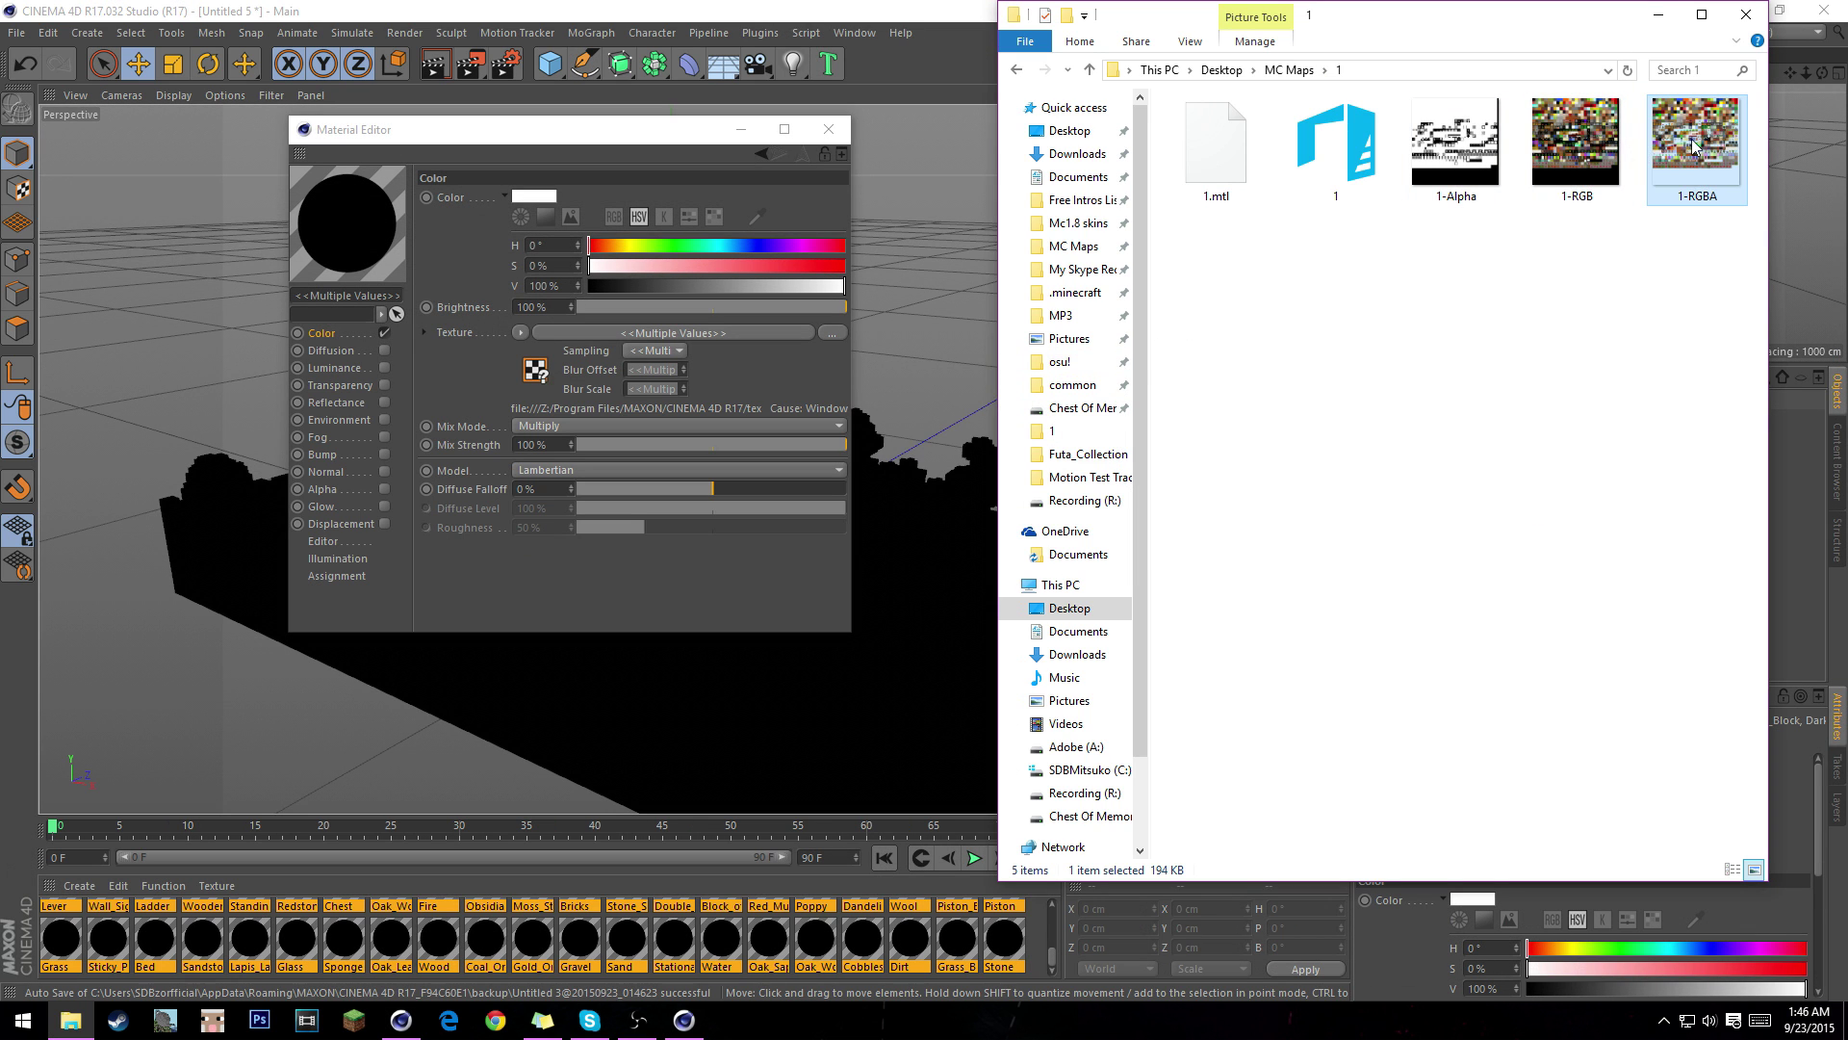
pyautogui.moveTo(1684, 149); pyautogui.dragTo(662, 388)
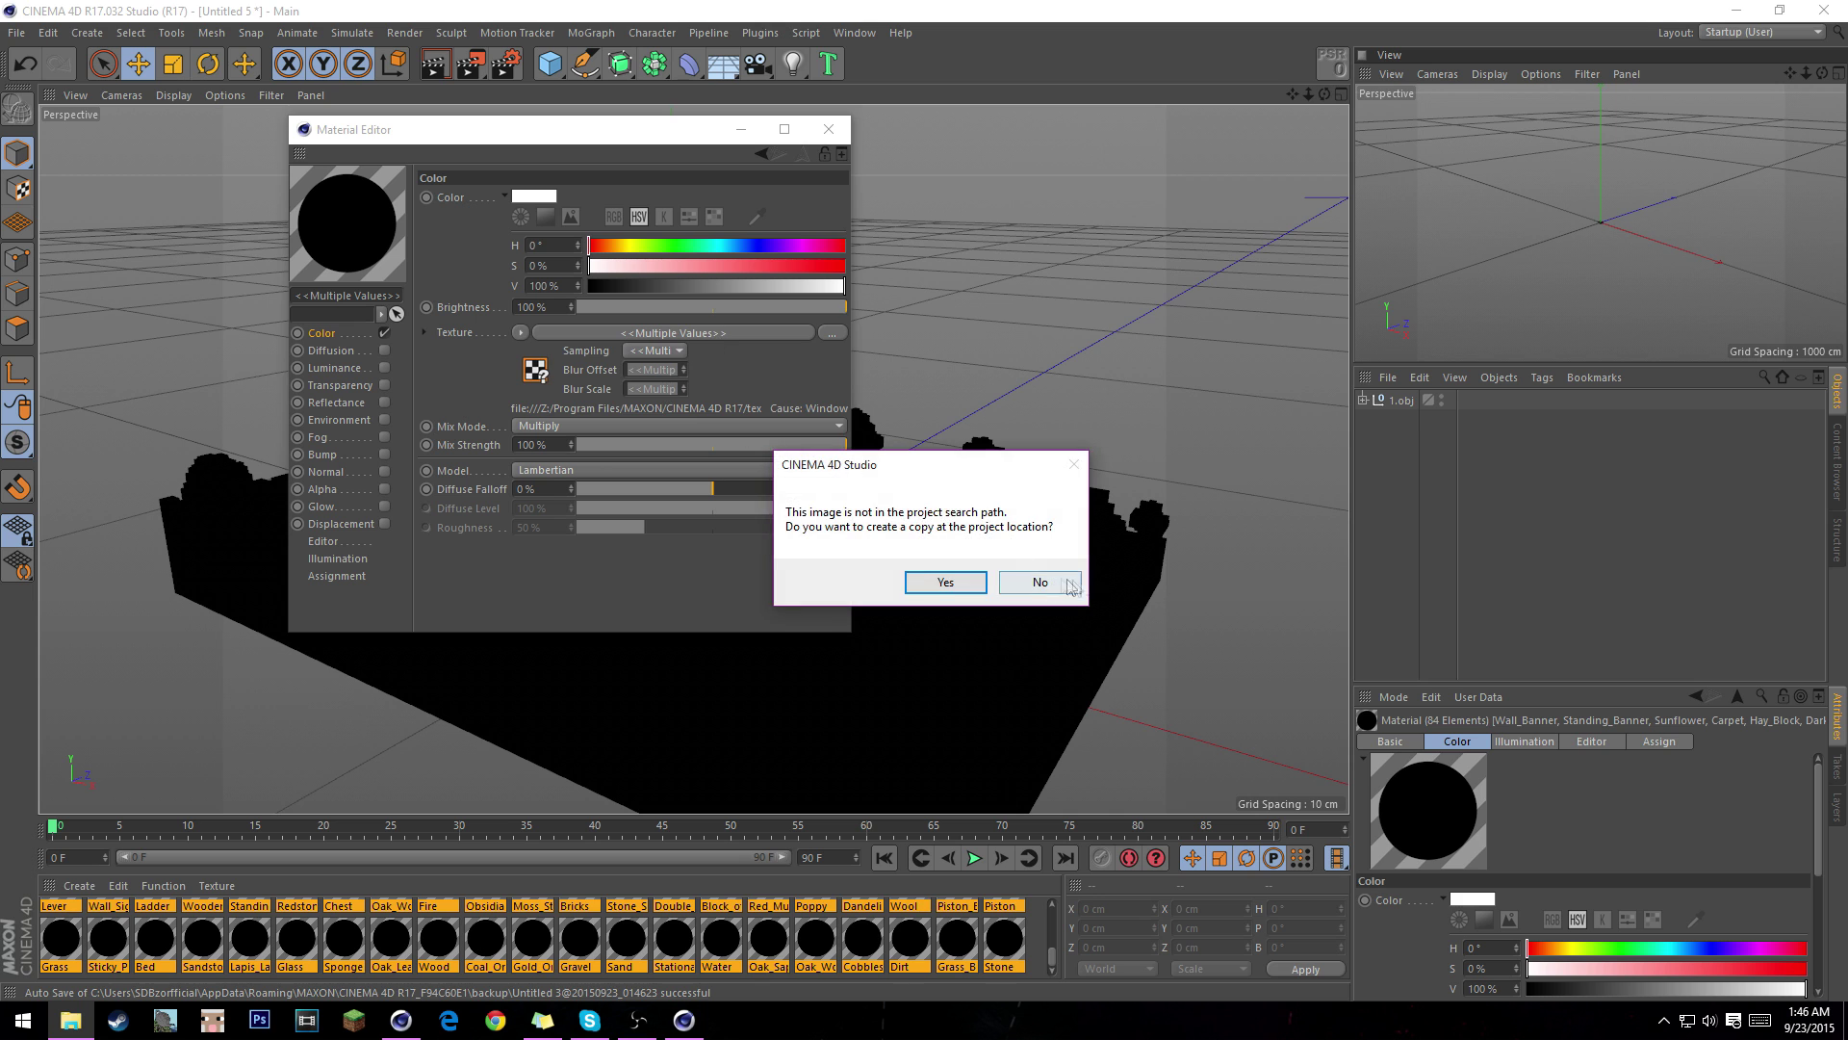
pyautogui.click(1040, 581)
pyautogui.click(655, 350)
pyautogui.click(671, 396)
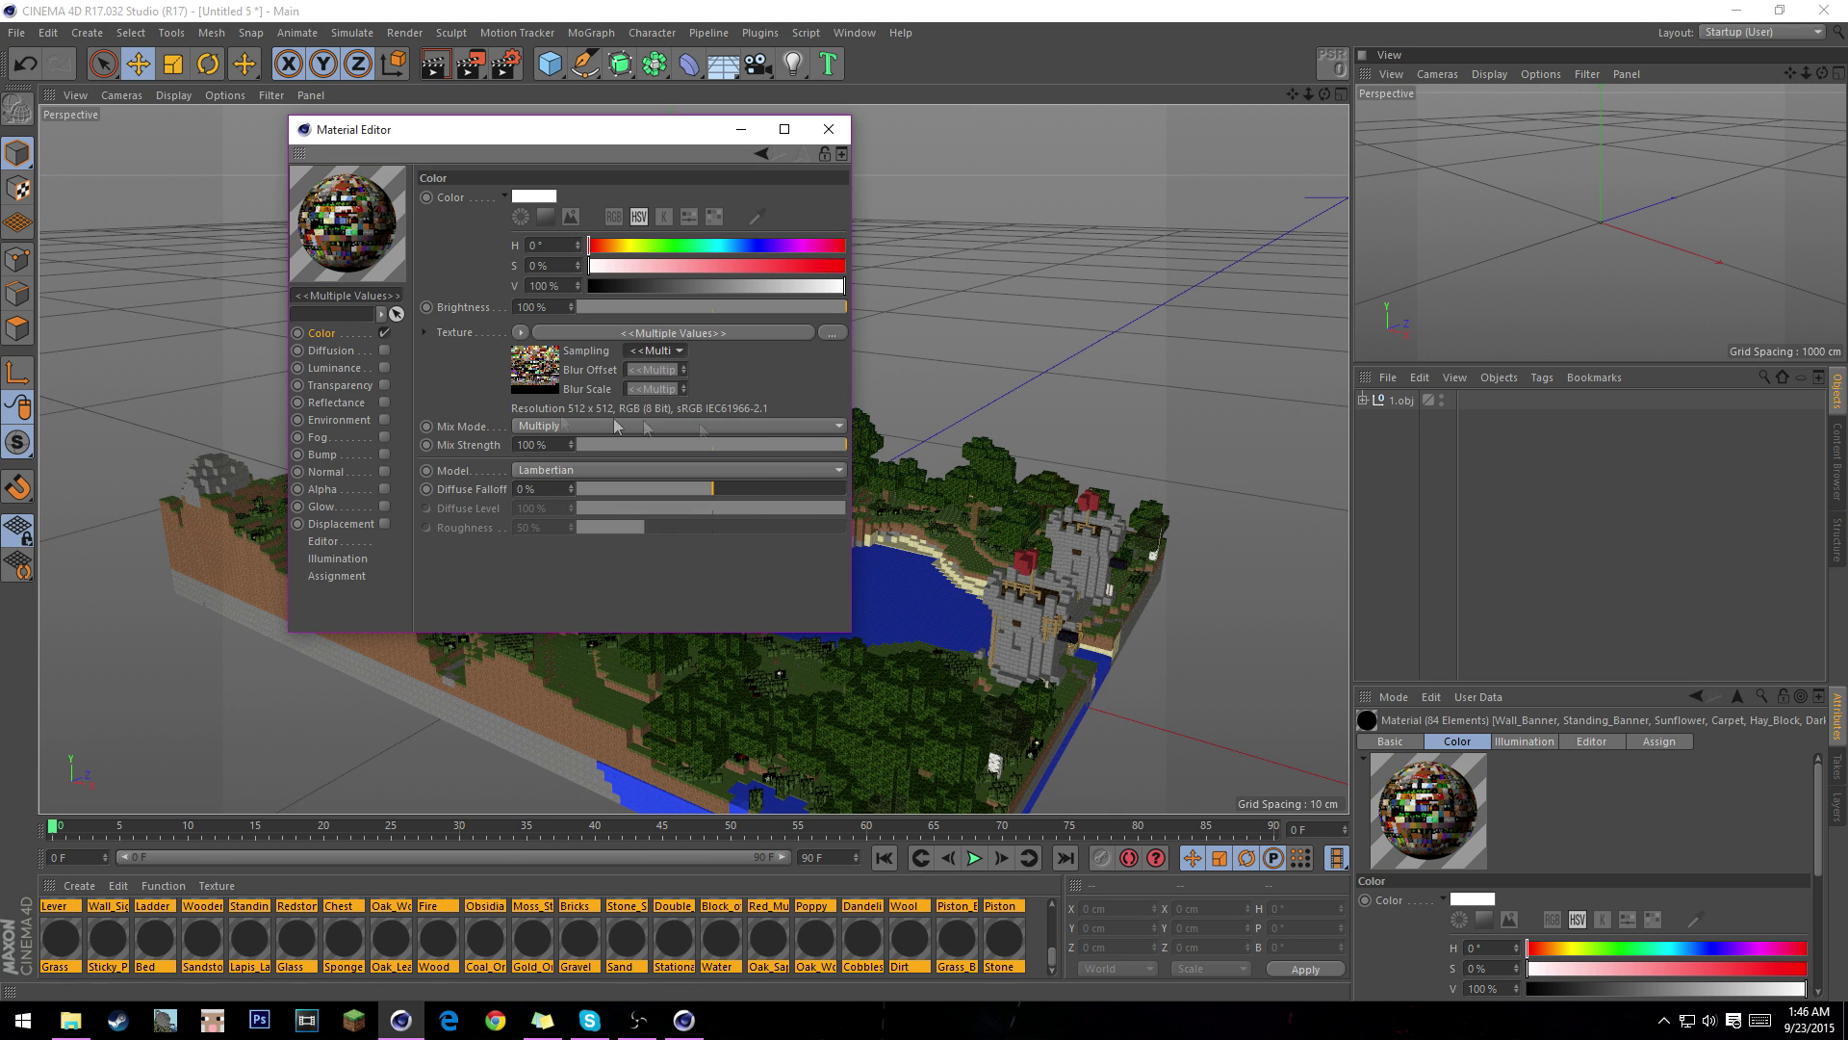
# - Enable the alpha channel on all materials, load 1-RGBA as its texture without copying it to the project, and set its sampling to None
pyautogui.click(385, 489)
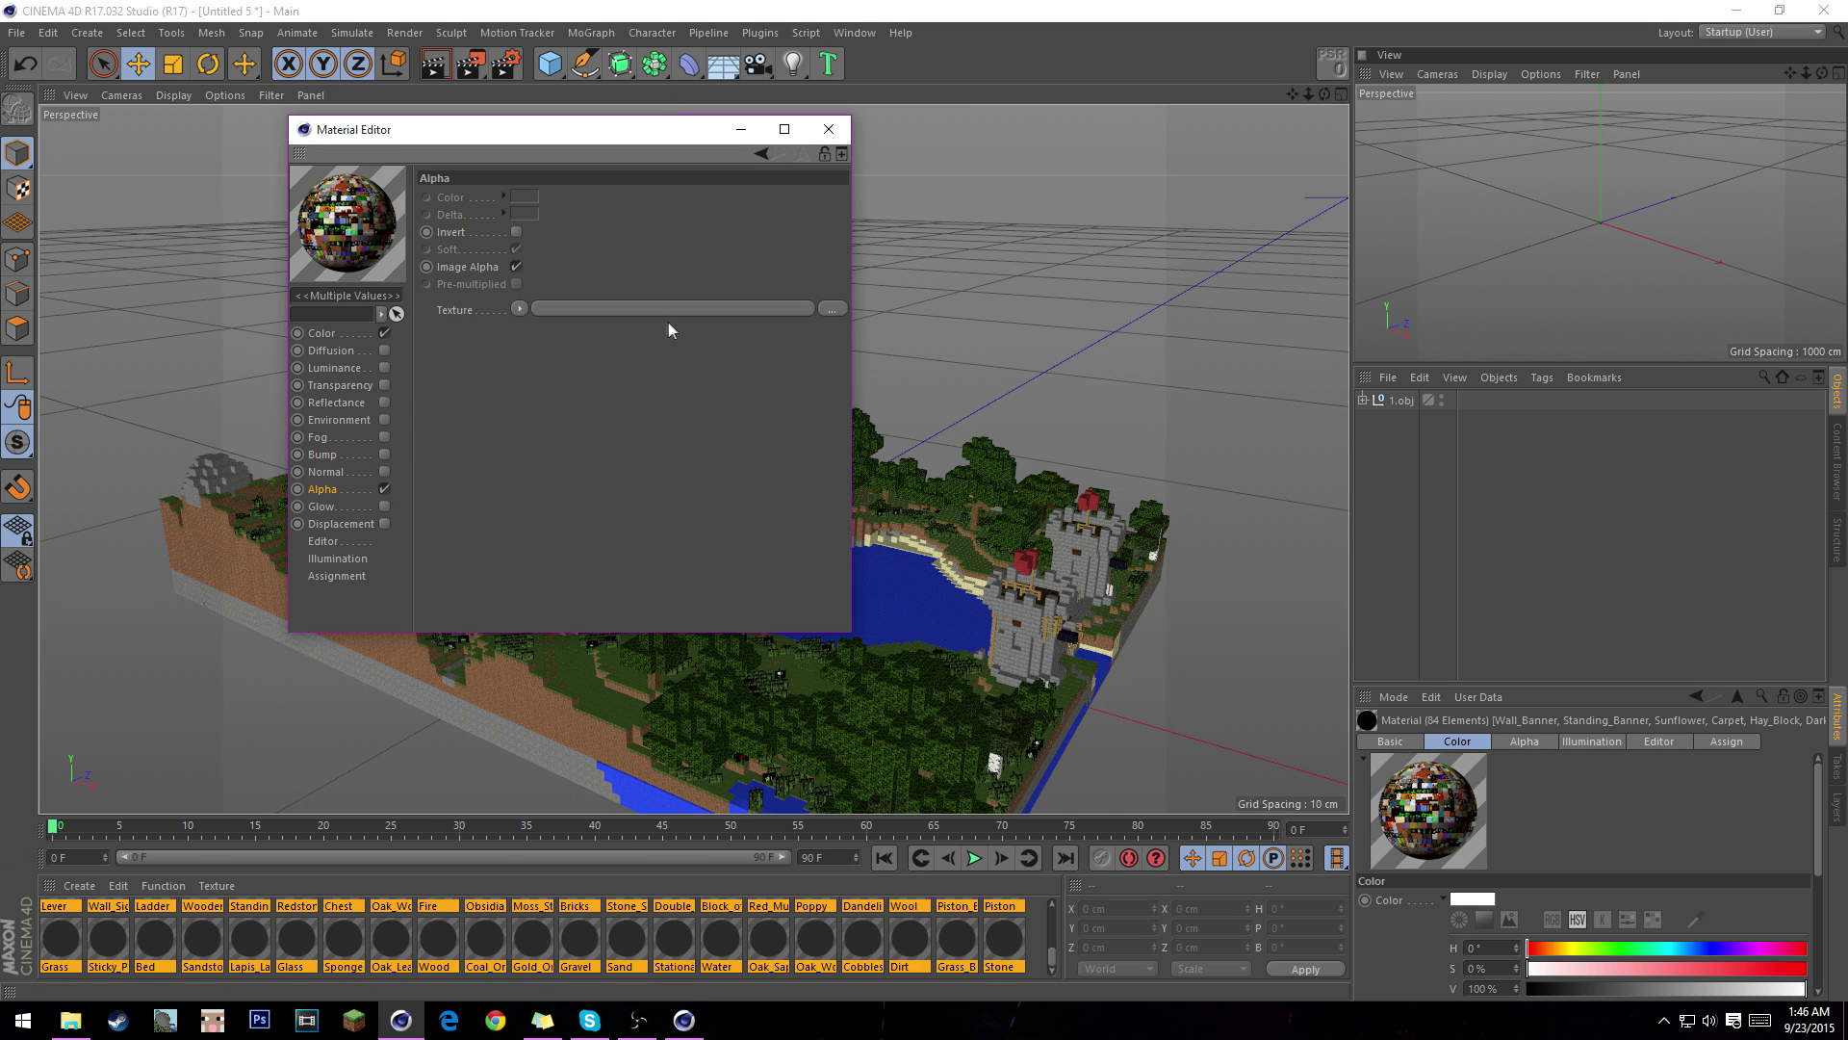
pyautogui.hotkey('alt', 'Tab')
pyautogui.moveTo(1696, 131); pyautogui.dragTo(776, 308)
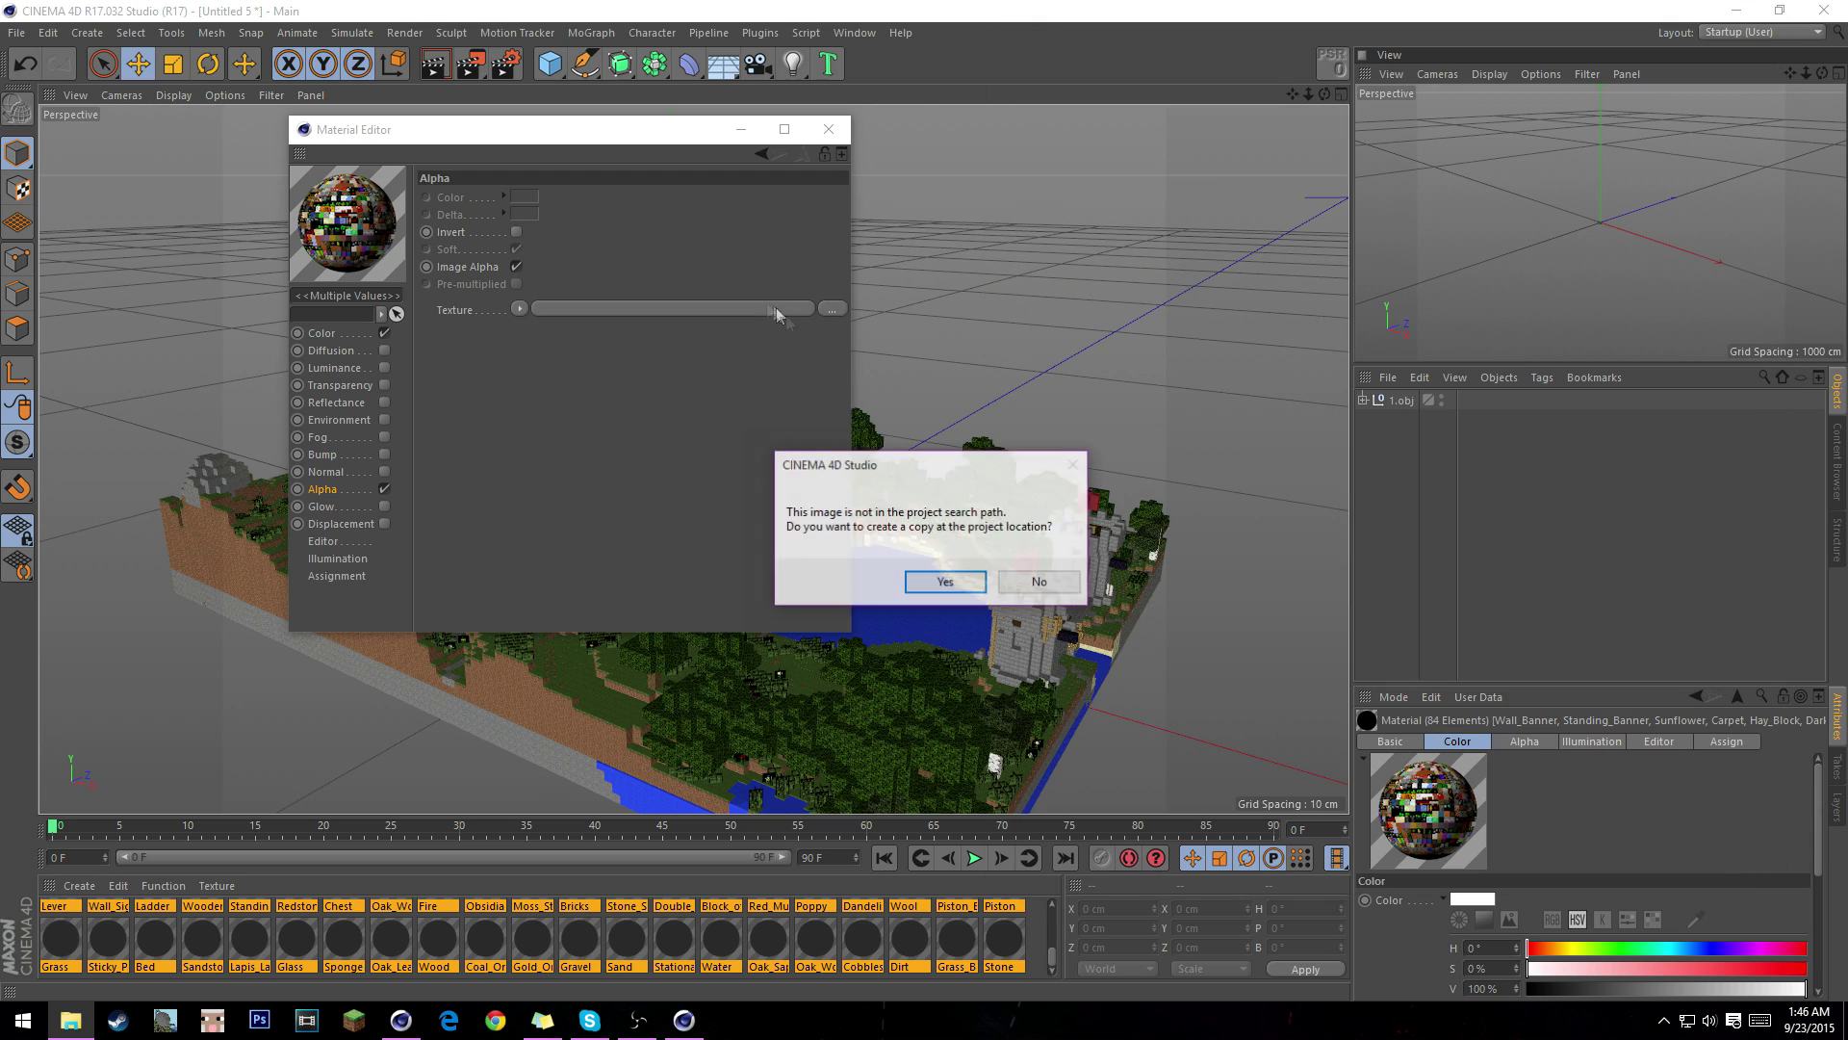
pyautogui.click(1040, 579)
pyautogui.click(655, 326)
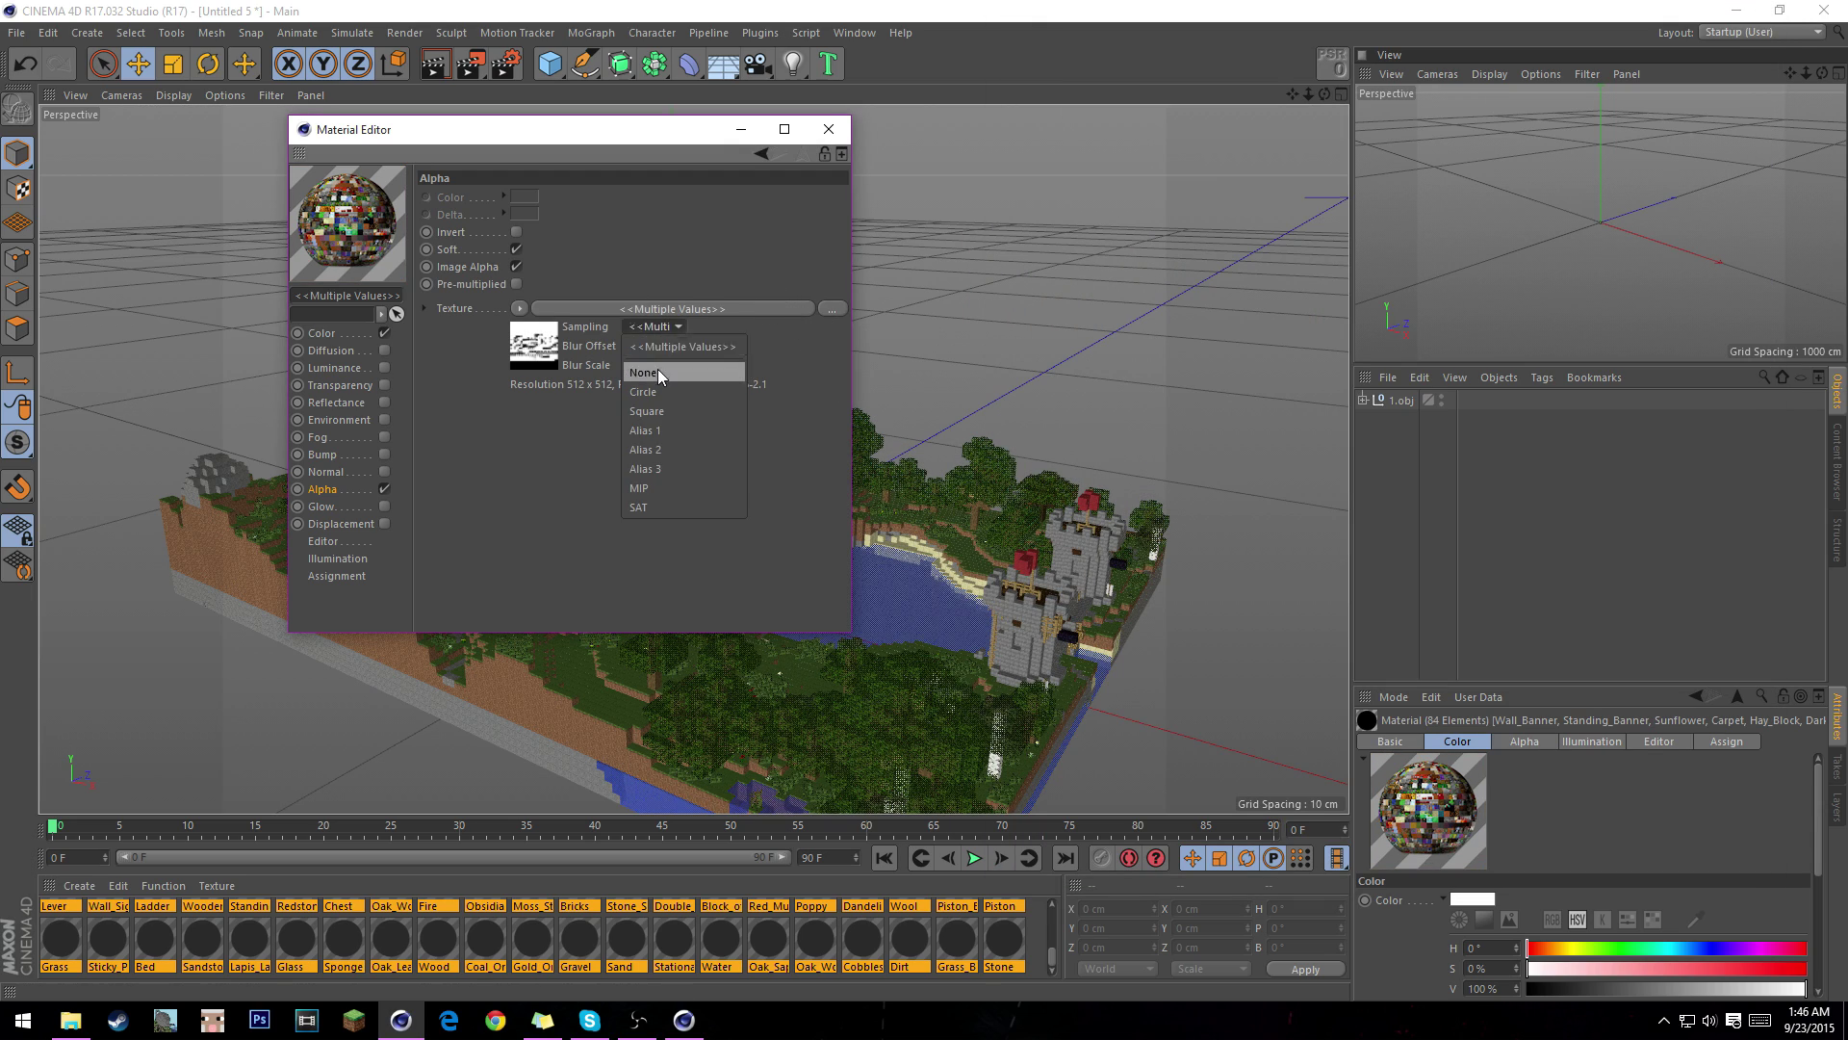
pyautogui.click(658, 372)
pyautogui.click(828, 128)
# - Browse the preset library and add the FMR 5 [Girl Edition] character rig to the scene
pyautogui.scroll(3, 694, 591)
pyautogui.keyDown('alt'); pyautogui.moveTo(692, 591); pyautogui.dragTo(800, 549); pyautogui.keyUp('alt')
pyautogui.keyDown('alt'); pyautogui.moveTo(946, 565); pyautogui.dragTo(857, 574, button='right'); pyautogui.keyUp('alt')
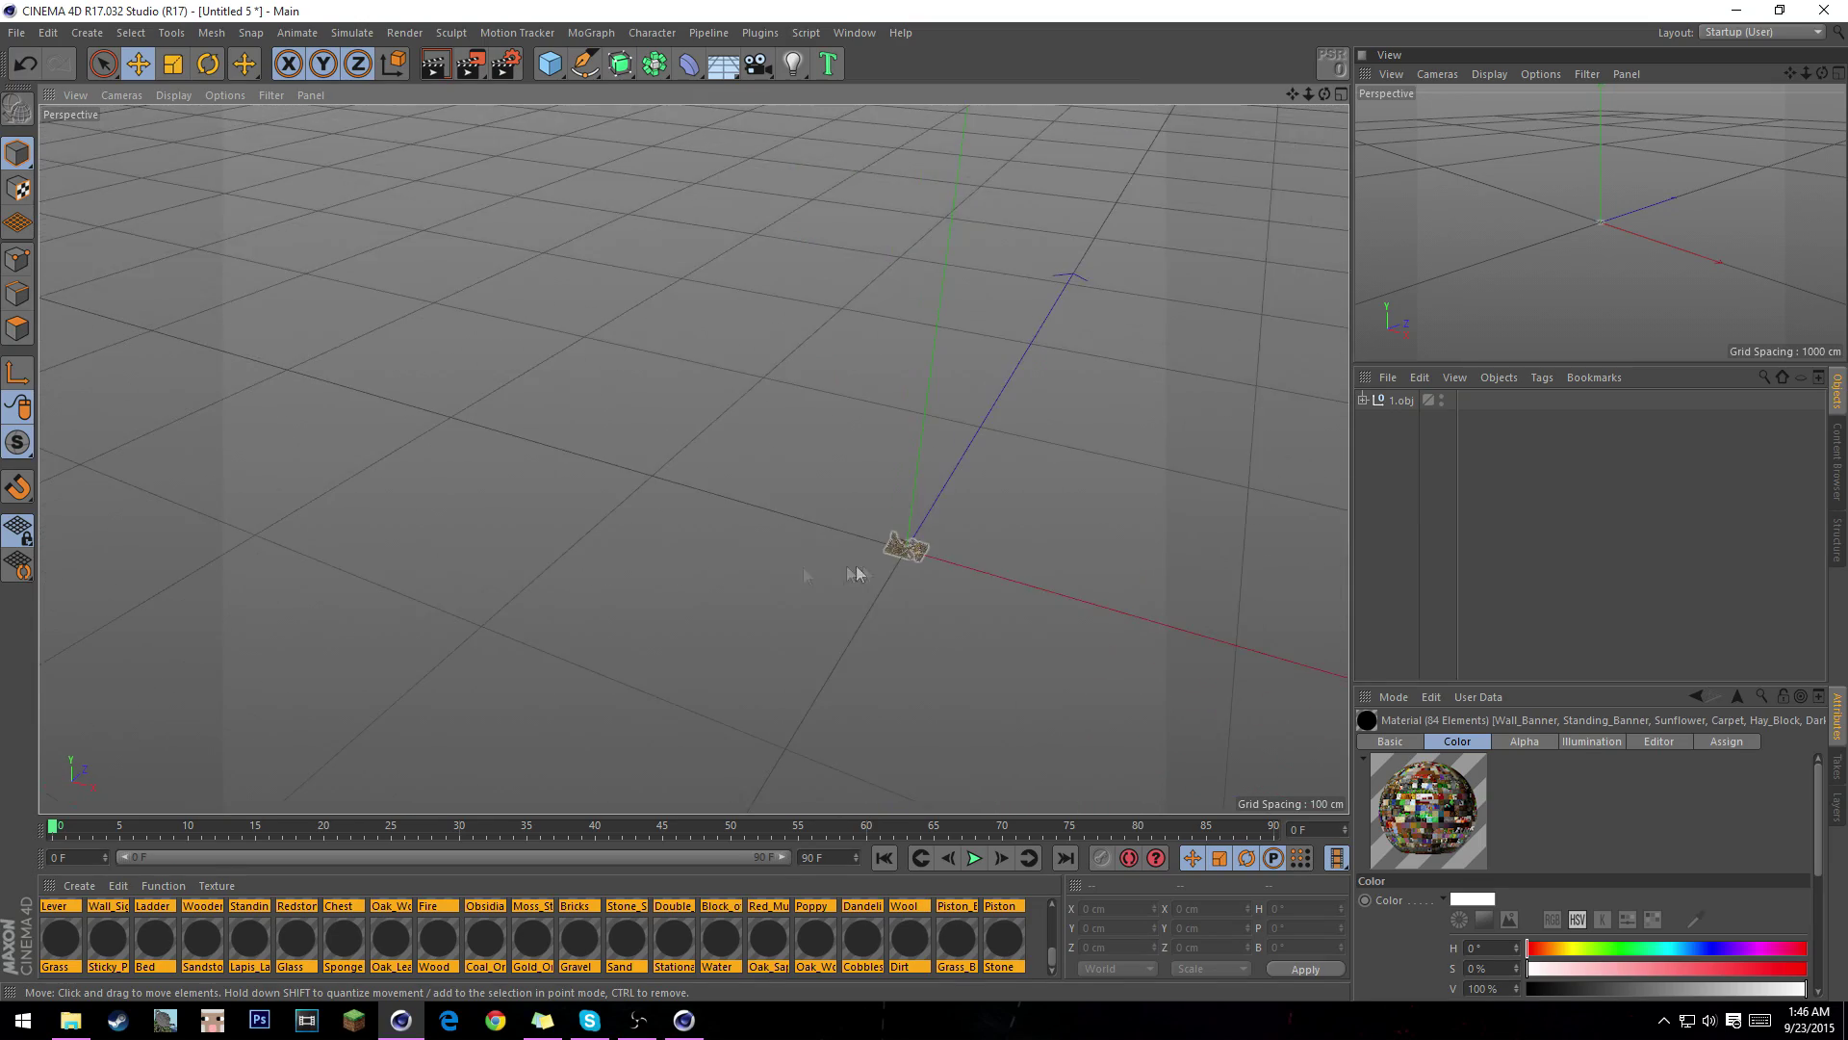
pyautogui.keyDown('alt'); pyautogui.moveTo(857, 574); pyautogui.dragTo(693, 460, button='middle'); pyautogui.keyUp('alt')
pyautogui.click(1836, 462)
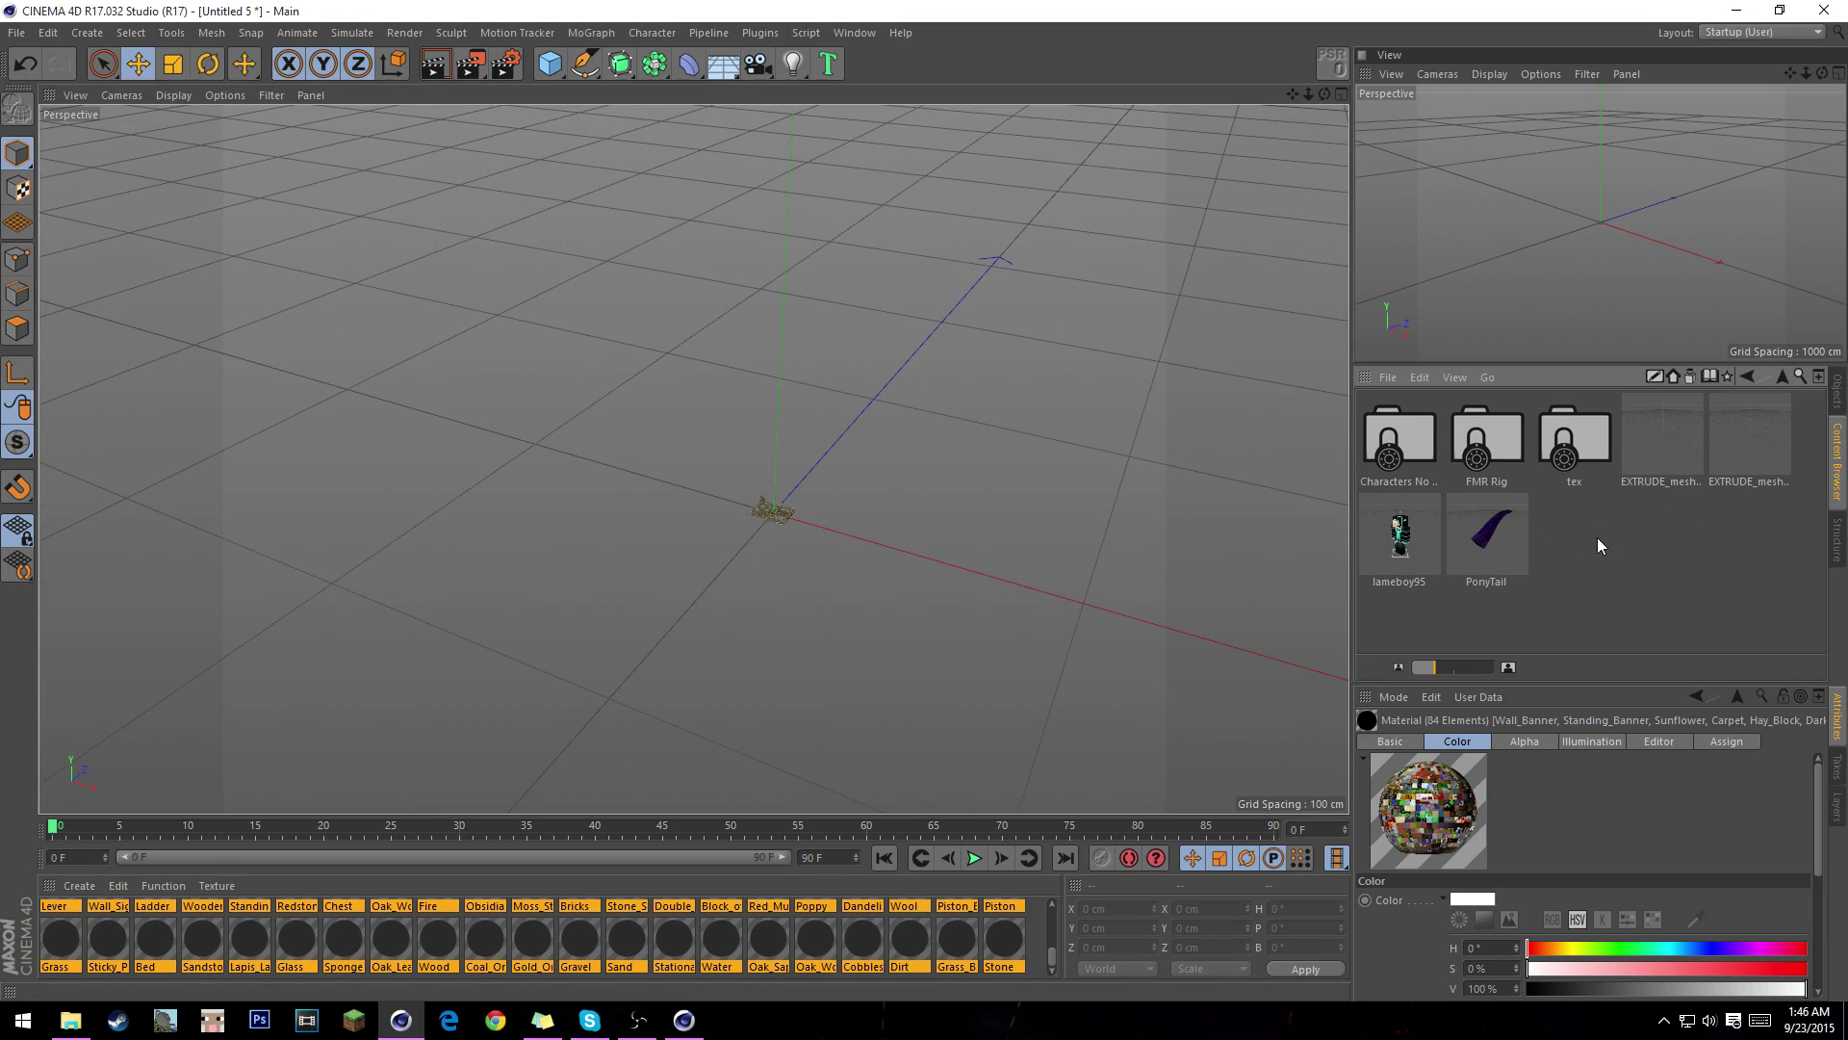
pyautogui.doubleClick(1398, 447)
pyautogui.press('BackSpace')
pyautogui.press('BackSpace')
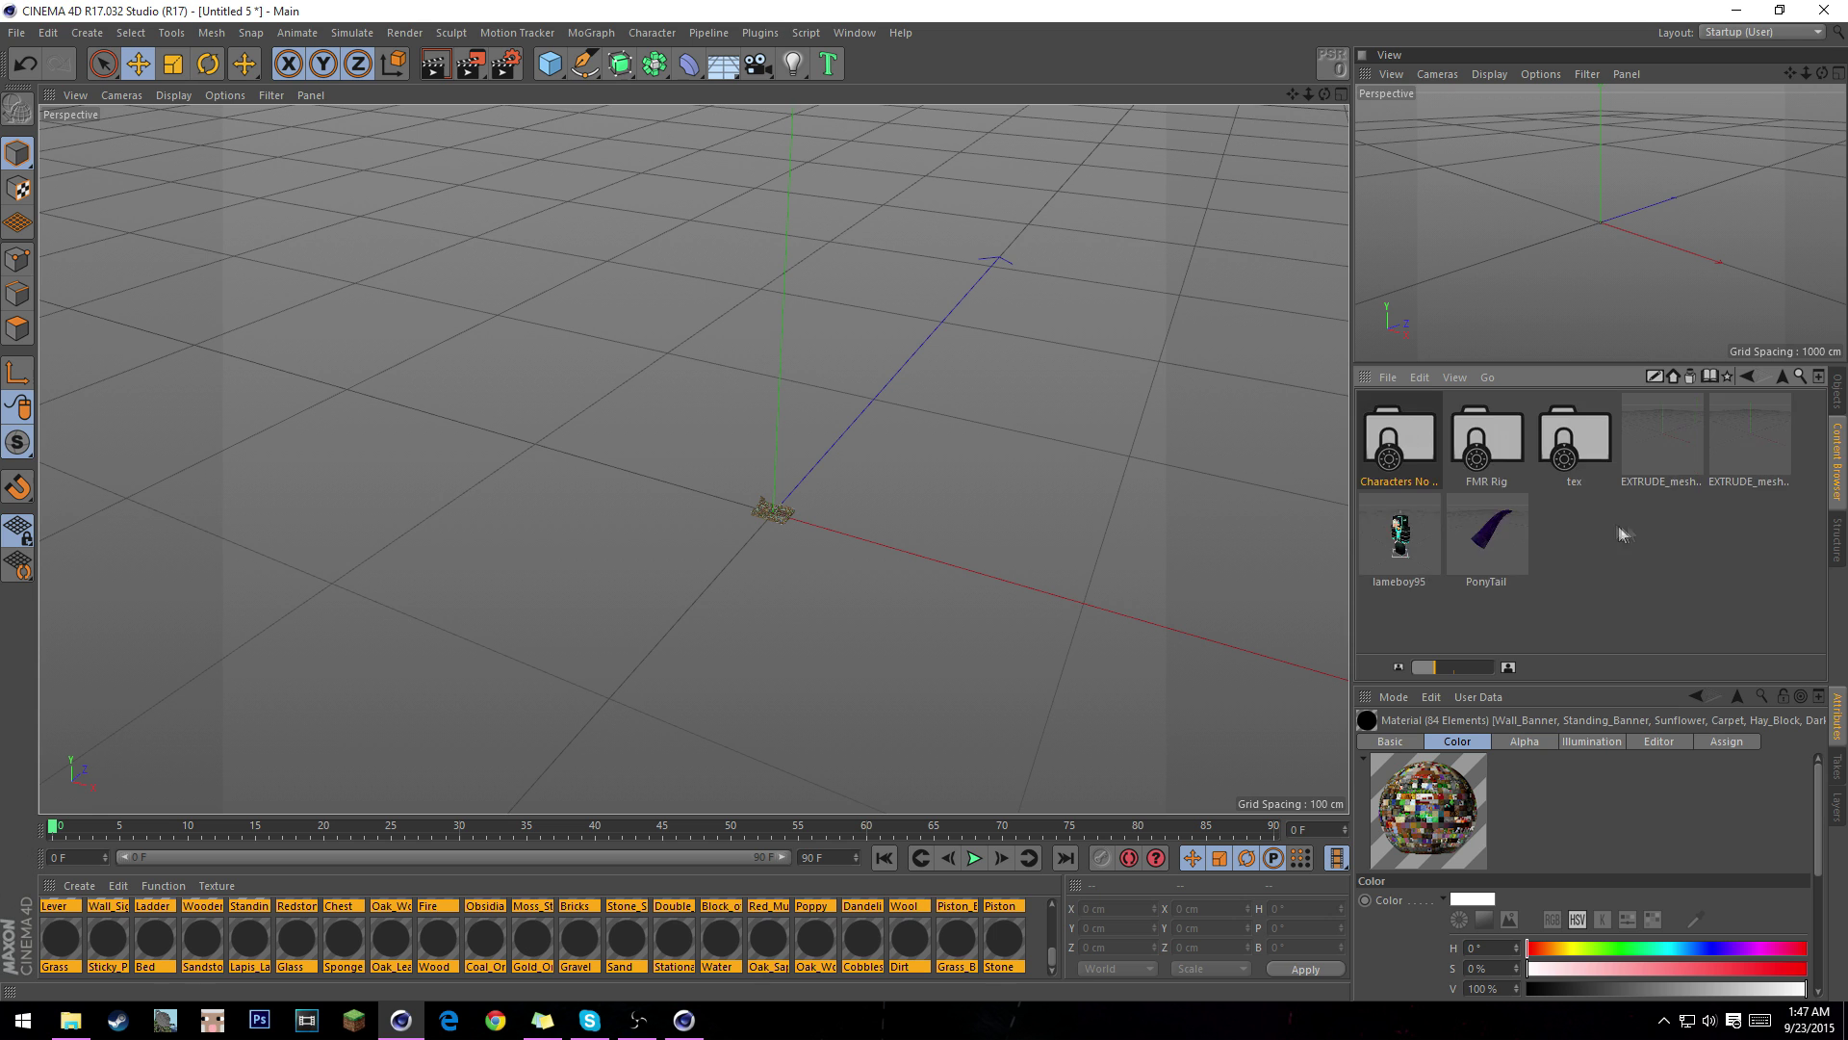
pyautogui.doubleClick(1665, 494)
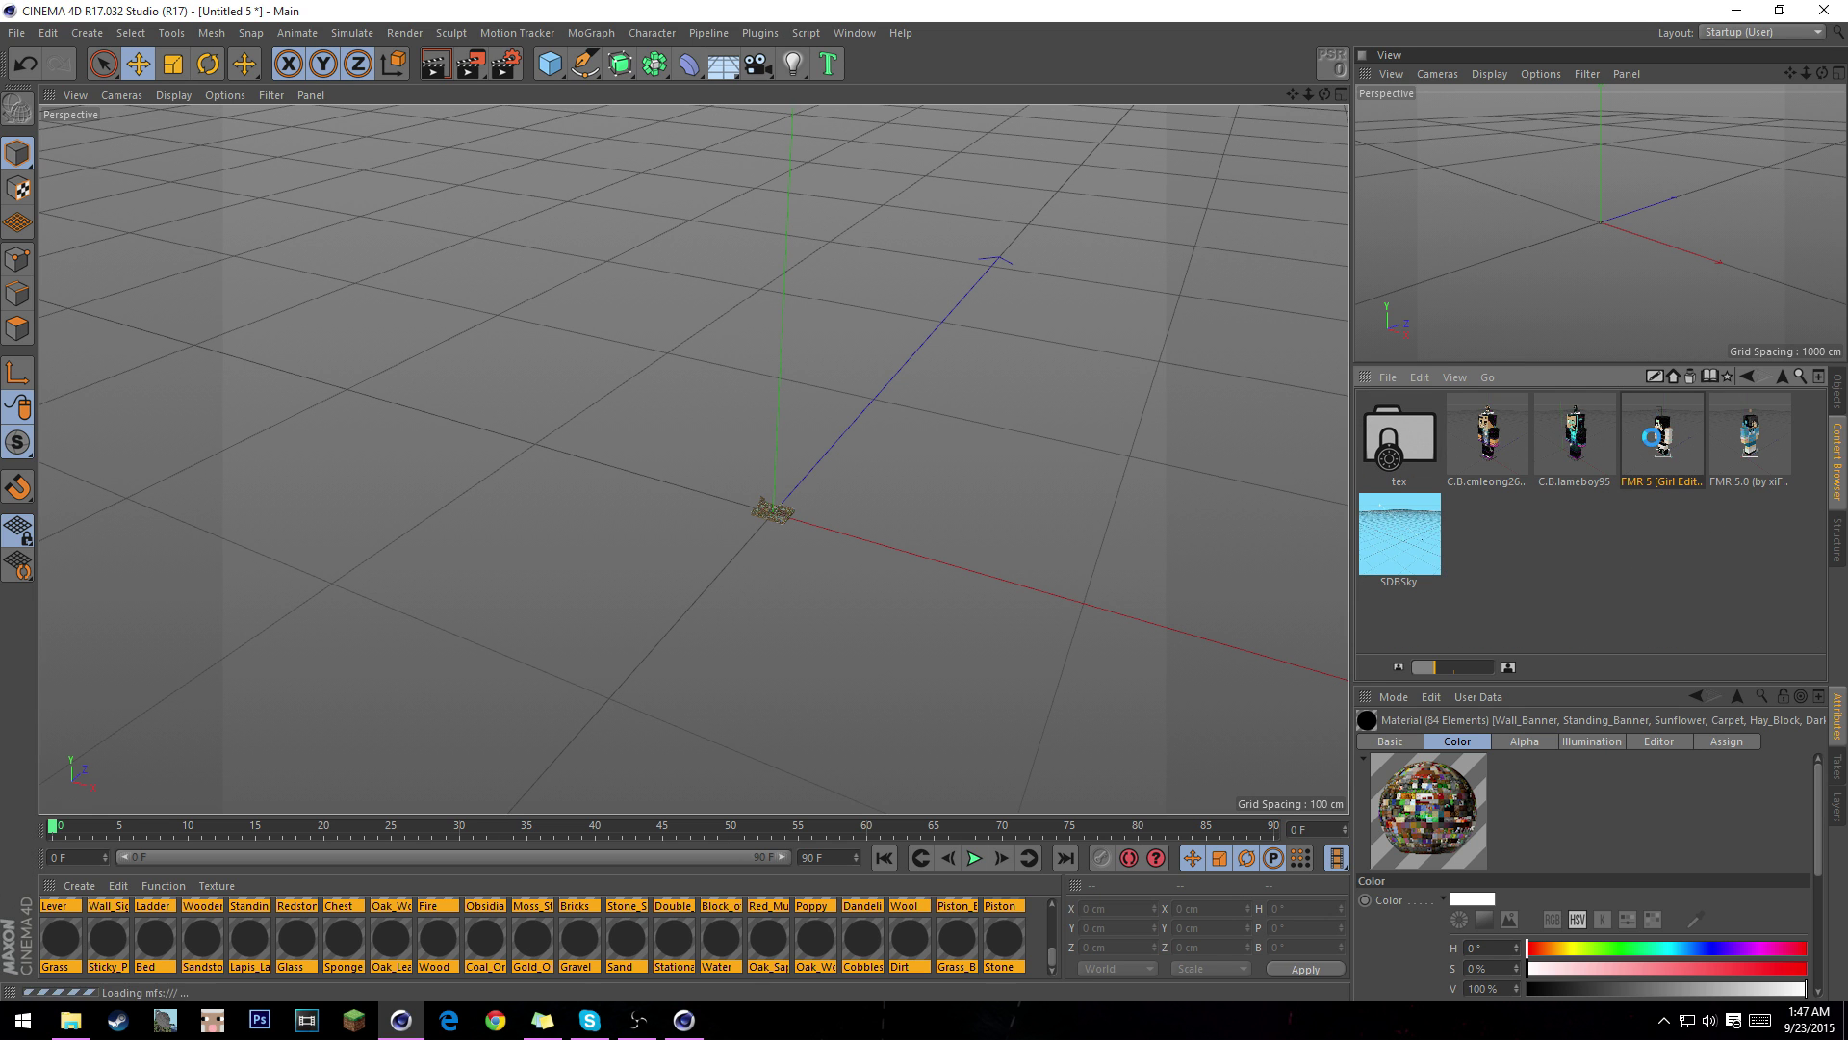
pyautogui.doubleClick(1662, 438)
pyautogui.keyDown('alt'); pyautogui.moveTo(789, 374); pyautogui.dragTo(776, 557, button='middle'); pyautogui.keyUp('alt')
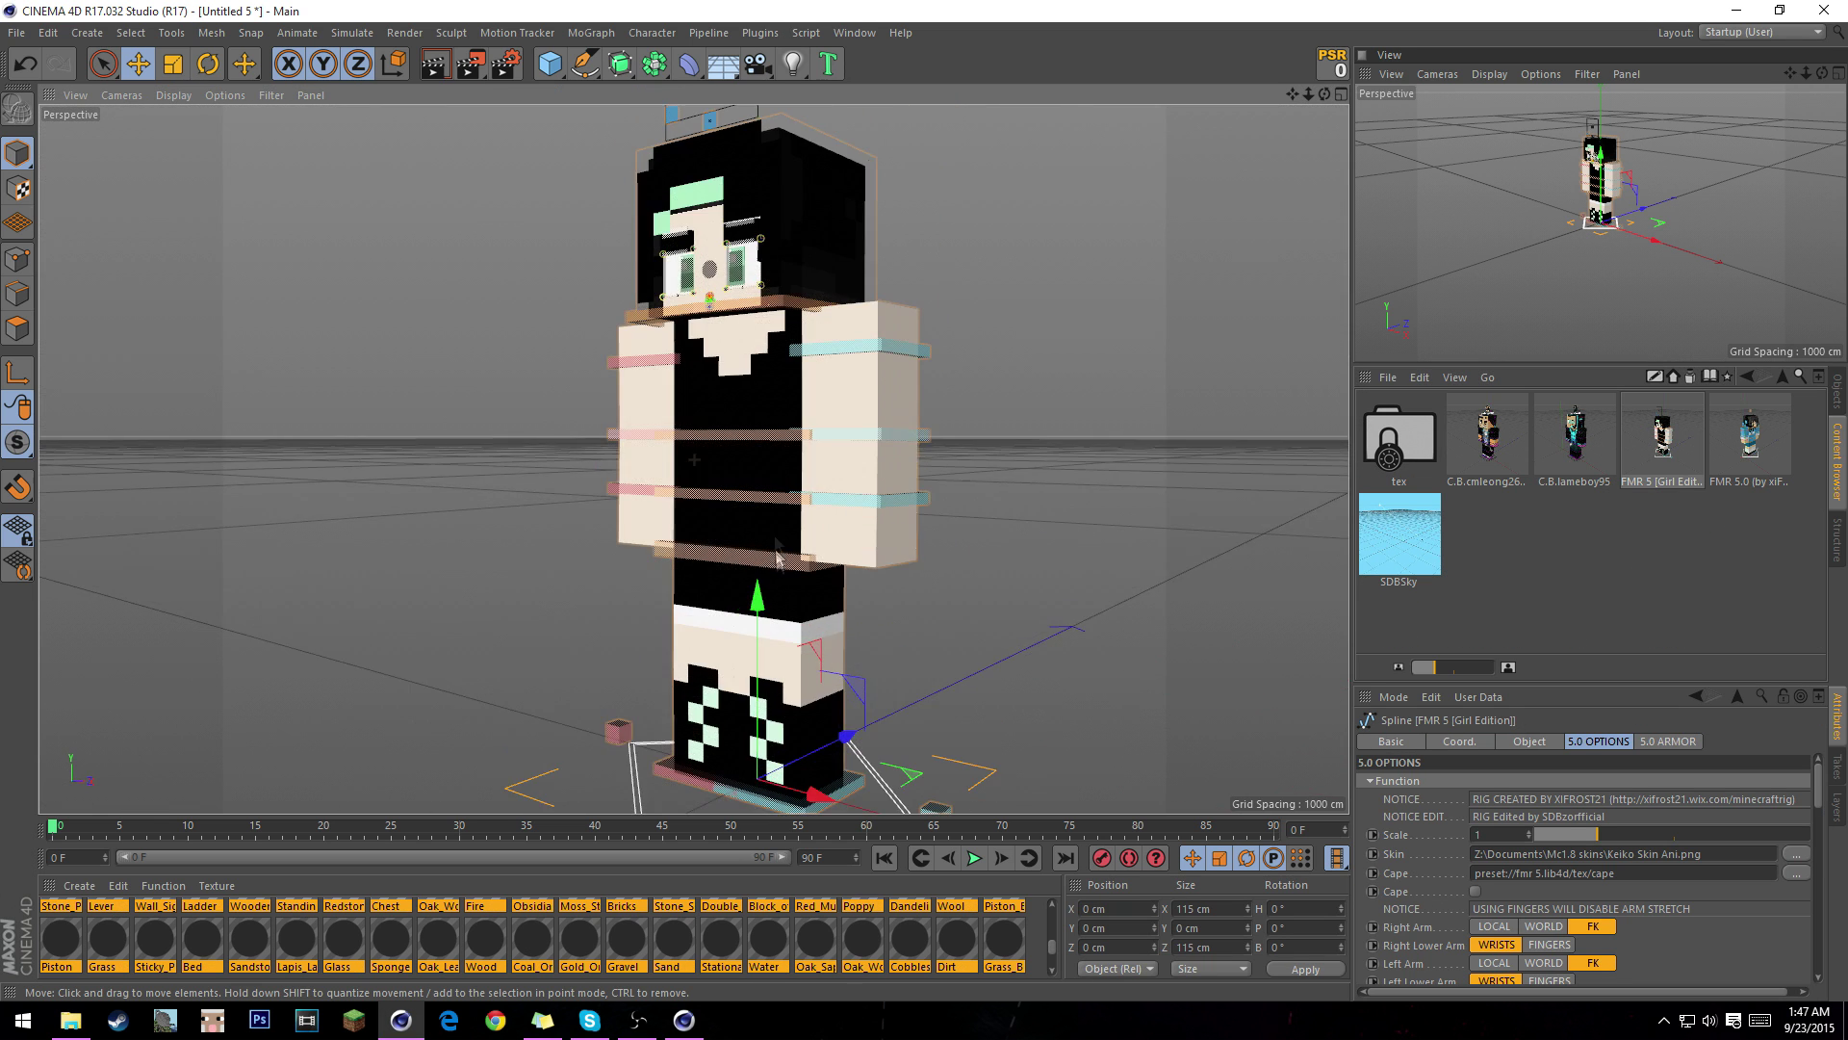
pyautogui.keyDown('alt'); pyautogui.moveTo(760, 412); pyautogui.dragTo(908, 425); pyautogui.keyUp('alt')
pyautogui.scroll(-3, 857, 354)
# - Set the scale of the 1.obj map to 1000 on the X, Y and Z axes
pyautogui.click(1836, 392)
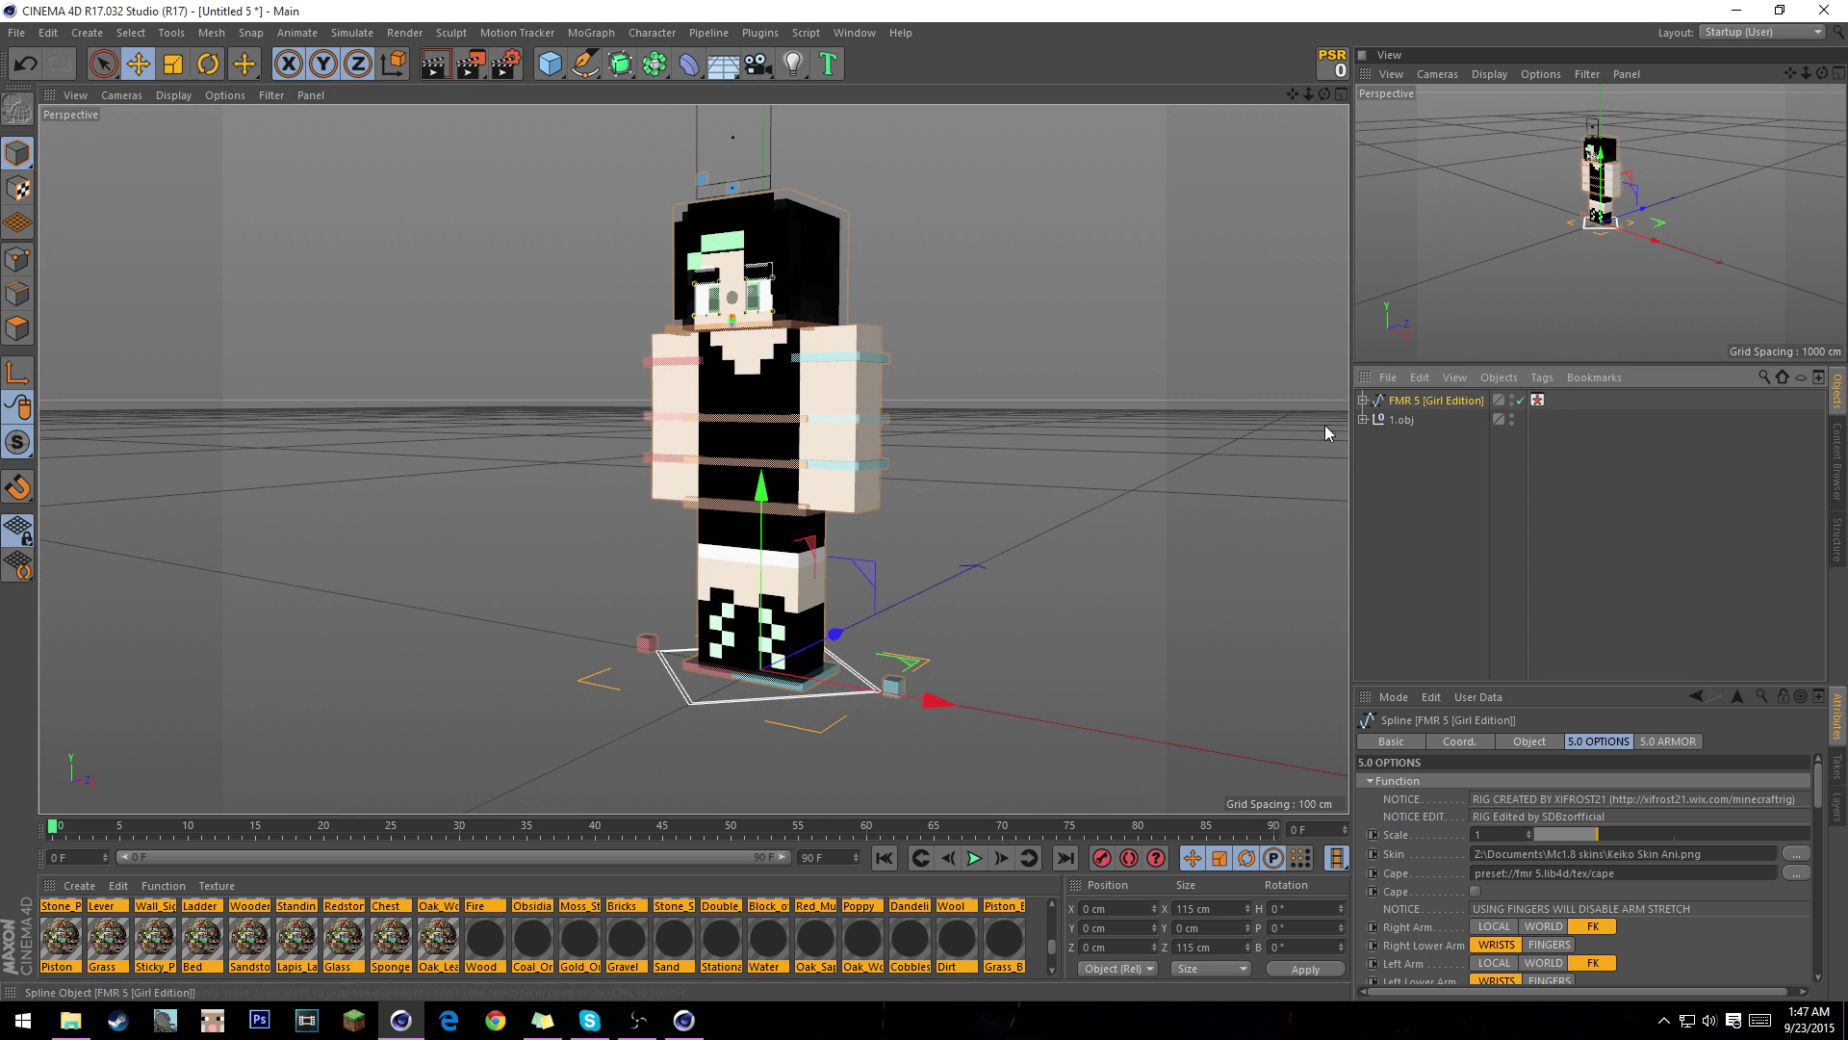
pyautogui.click(1407, 424)
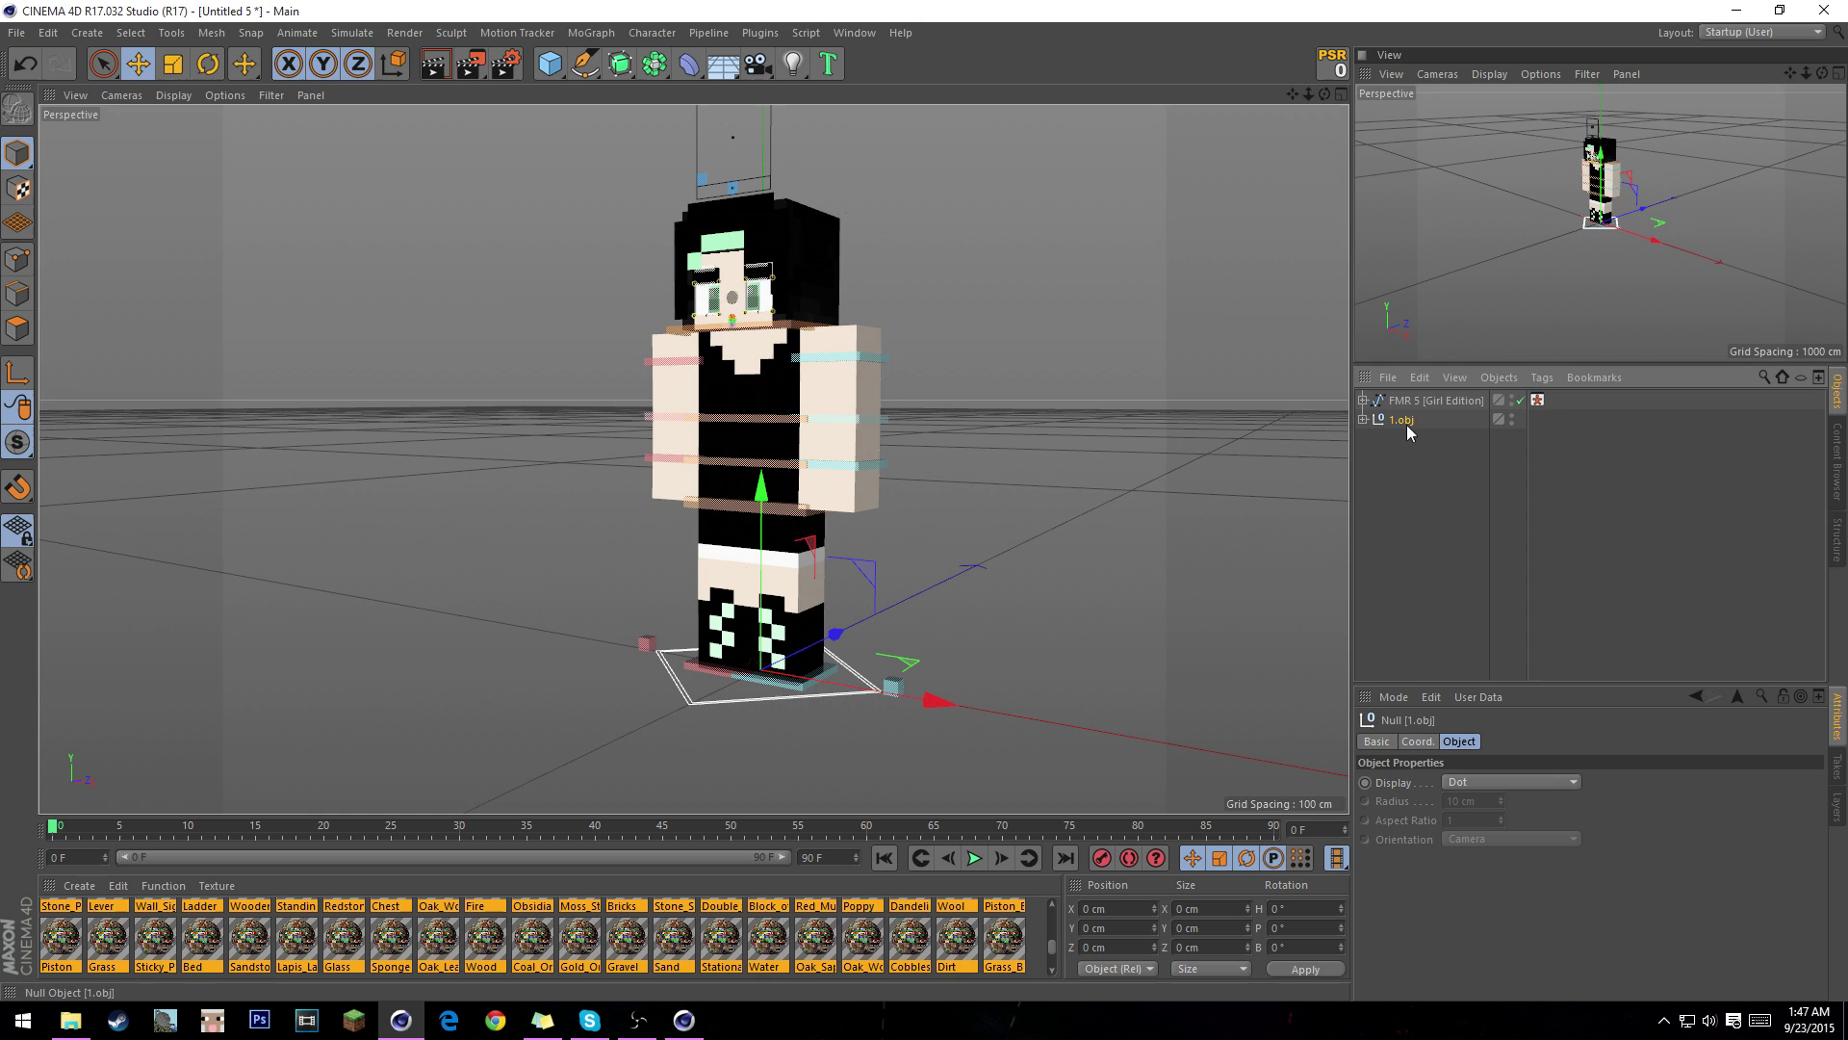
pyautogui.click(1417, 741)
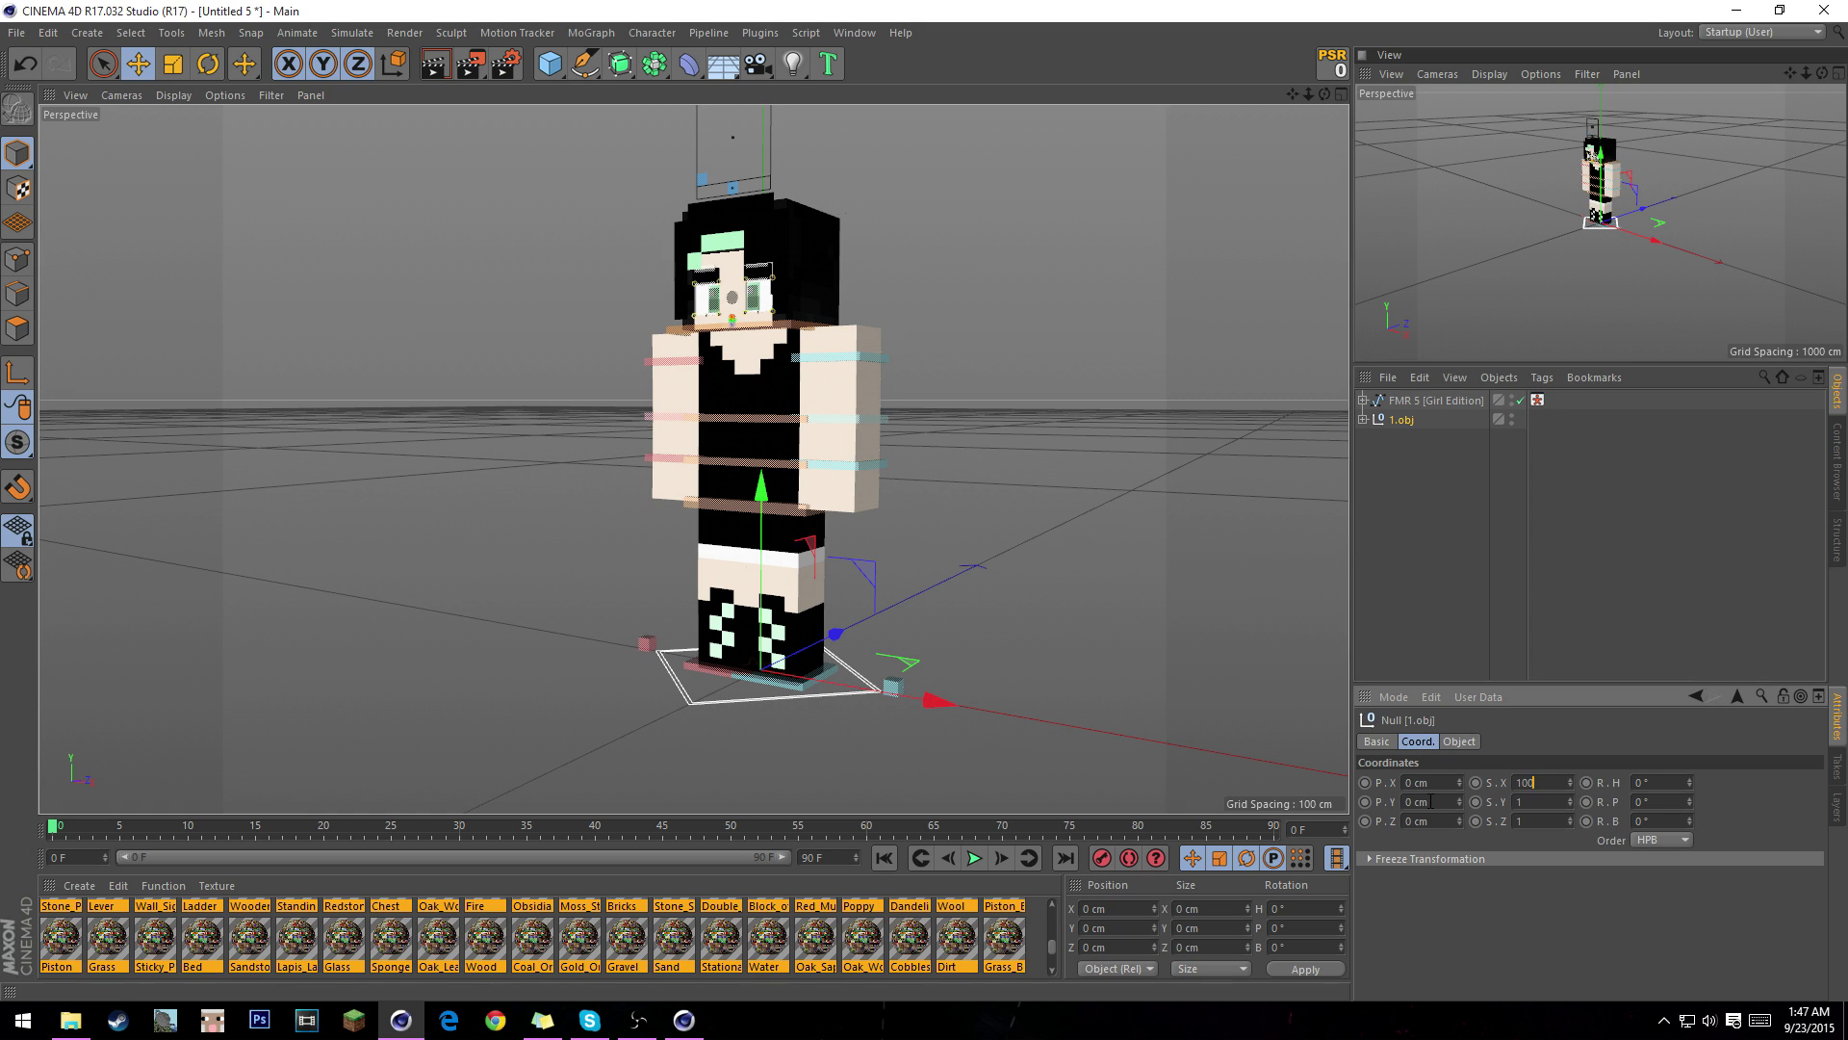
pyautogui.write('0')
pyautogui.press('Tab')
pyautogui.write('1000')
pyautogui.press('Tab')
pyautogui.write('10')
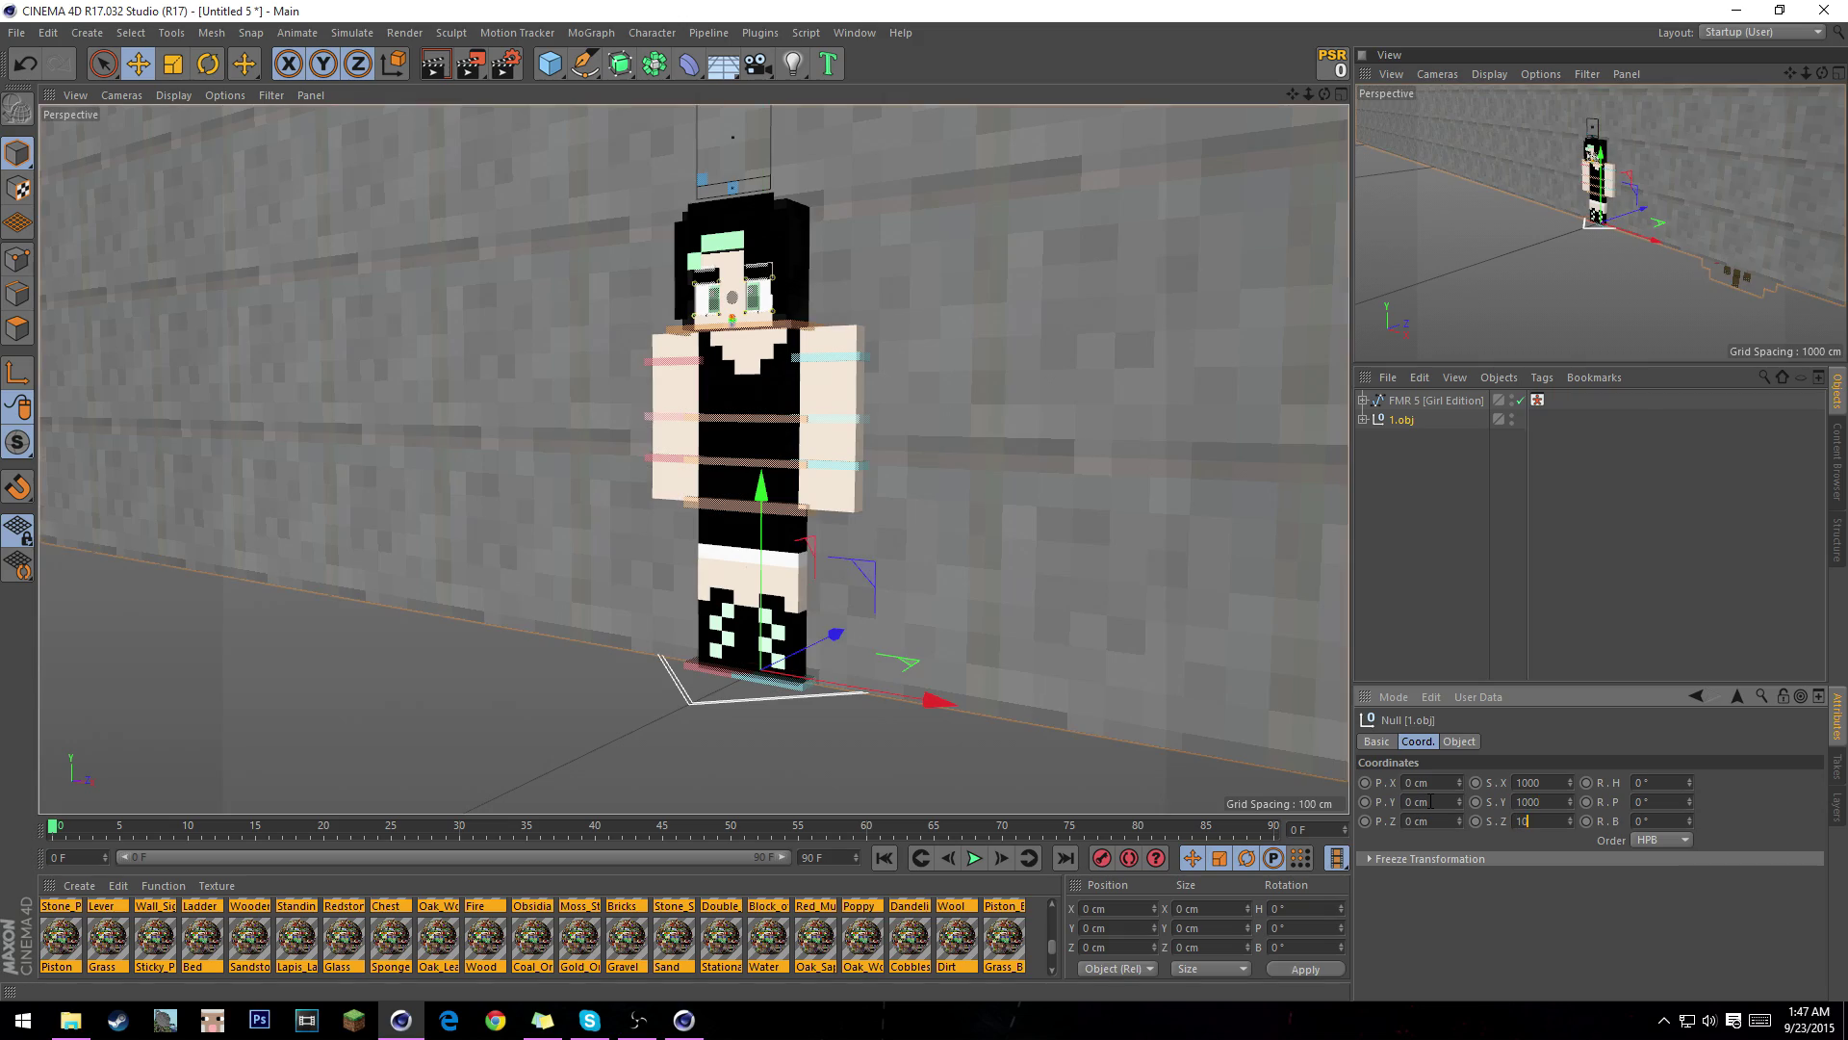
pyautogui.write('00')
pyautogui.press('Return')
pyautogui.keyDown('alt'); pyautogui.moveTo(966, 332); pyautogui.dragTo(895, 640, button='middle'); pyautogui.keyUp('alt')
pyautogui.keyDown('alt'); pyautogui.moveTo(860, 584); pyautogui.dragTo(822, 620); pyautogui.keyUp('alt')
# - Switch to Cinema 4D R16, try importing the map OBJ, and undo the import
pyautogui.hotkey('alt', 'Tab')
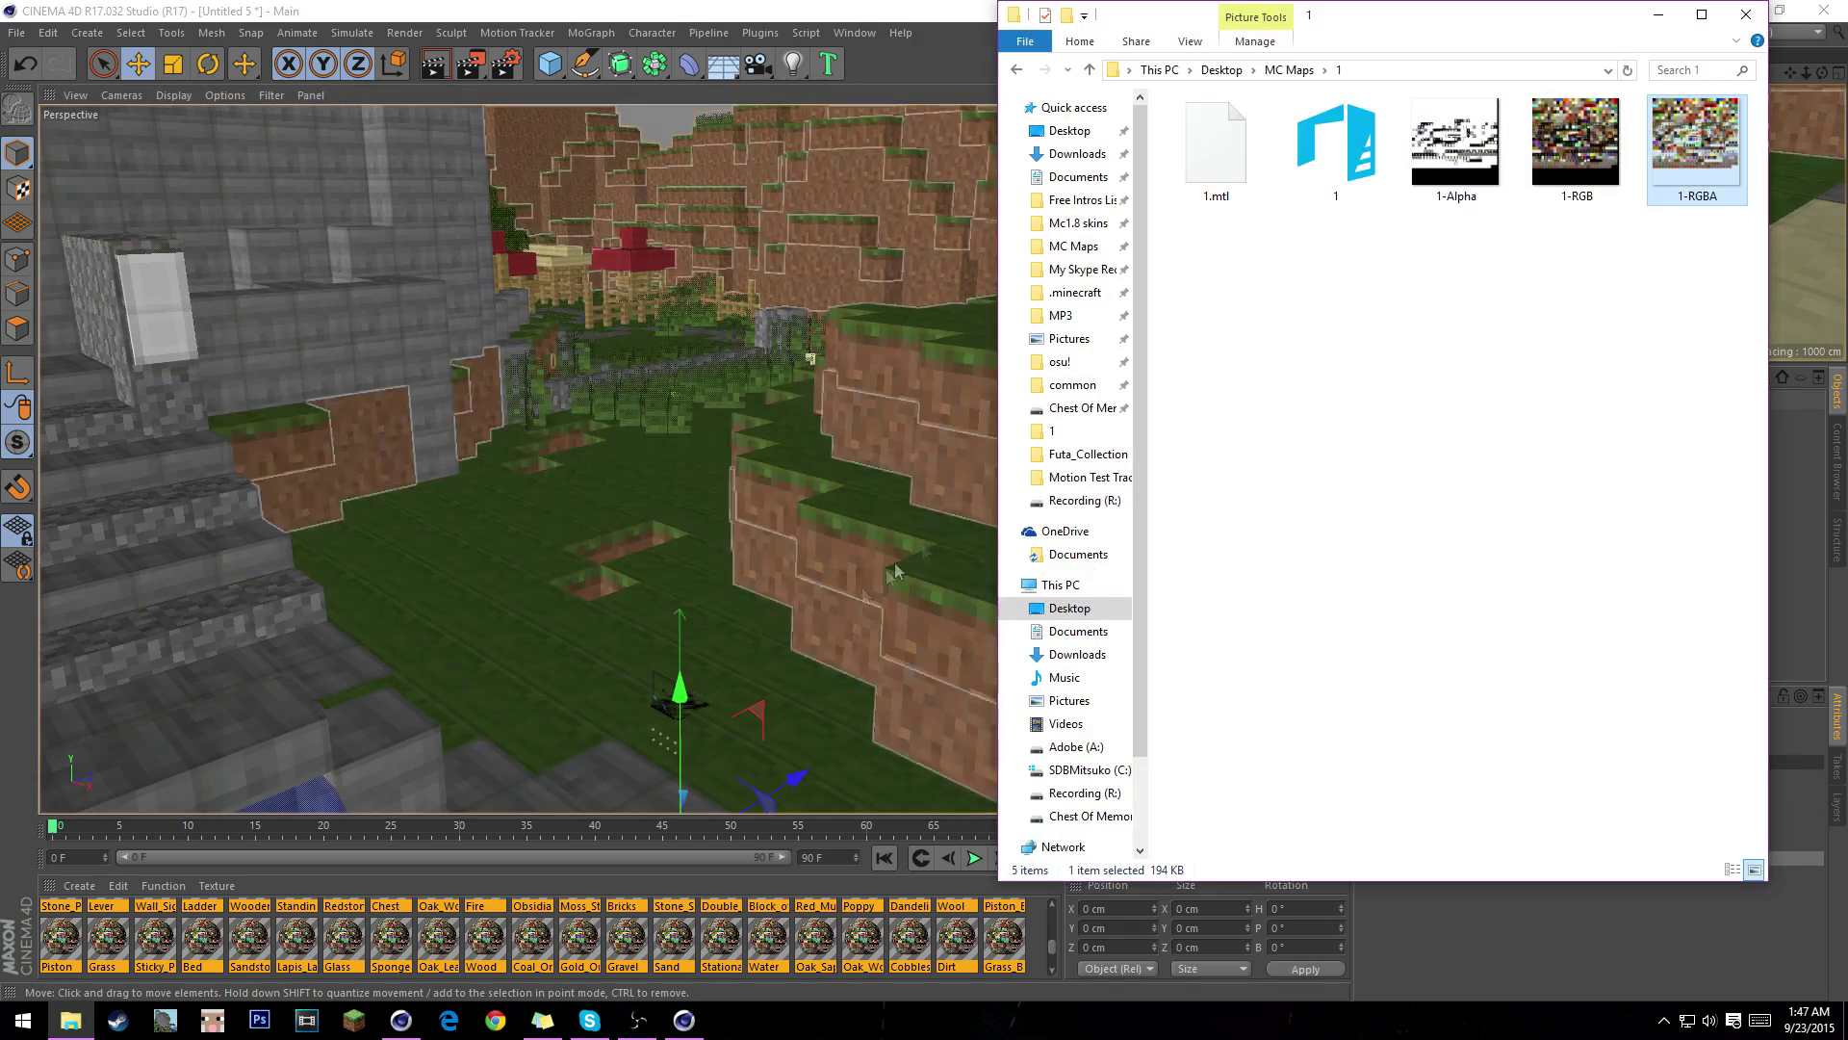
pyautogui.hotkey('alt', 'Tab')
pyautogui.click(683, 1019)
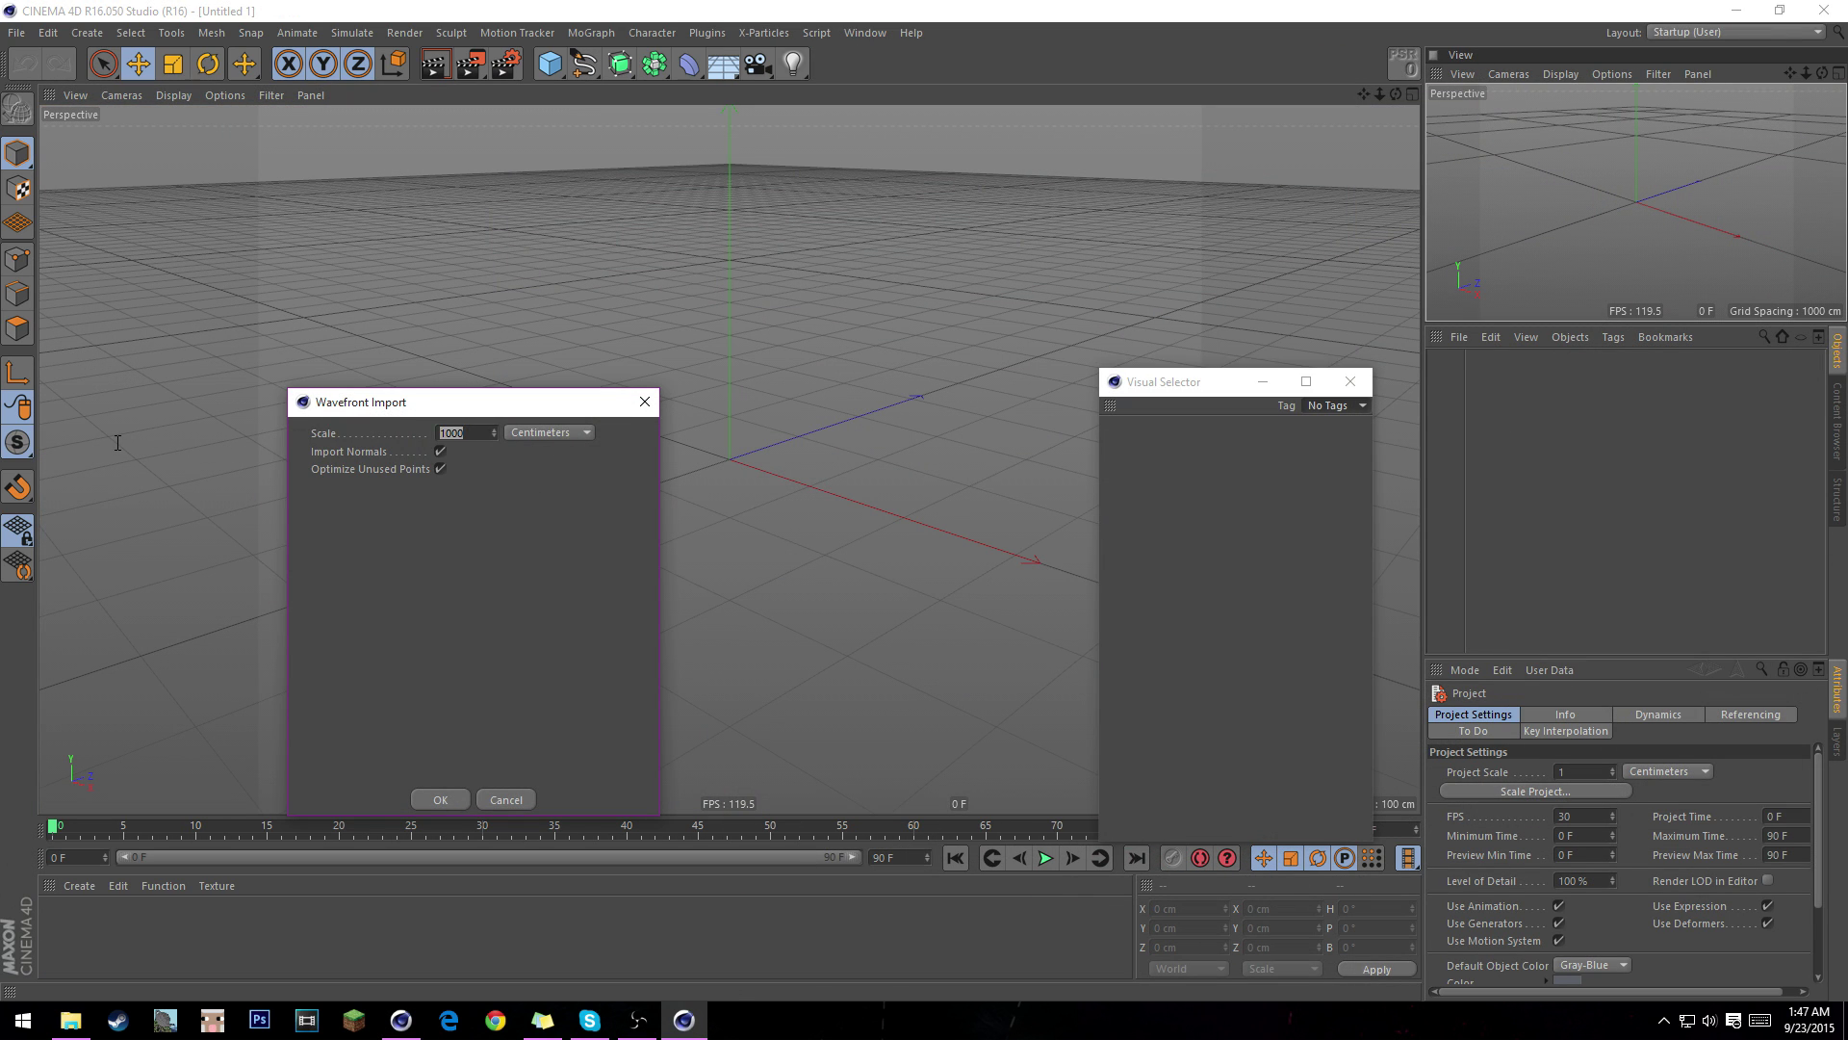
pyautogui.press('Return')
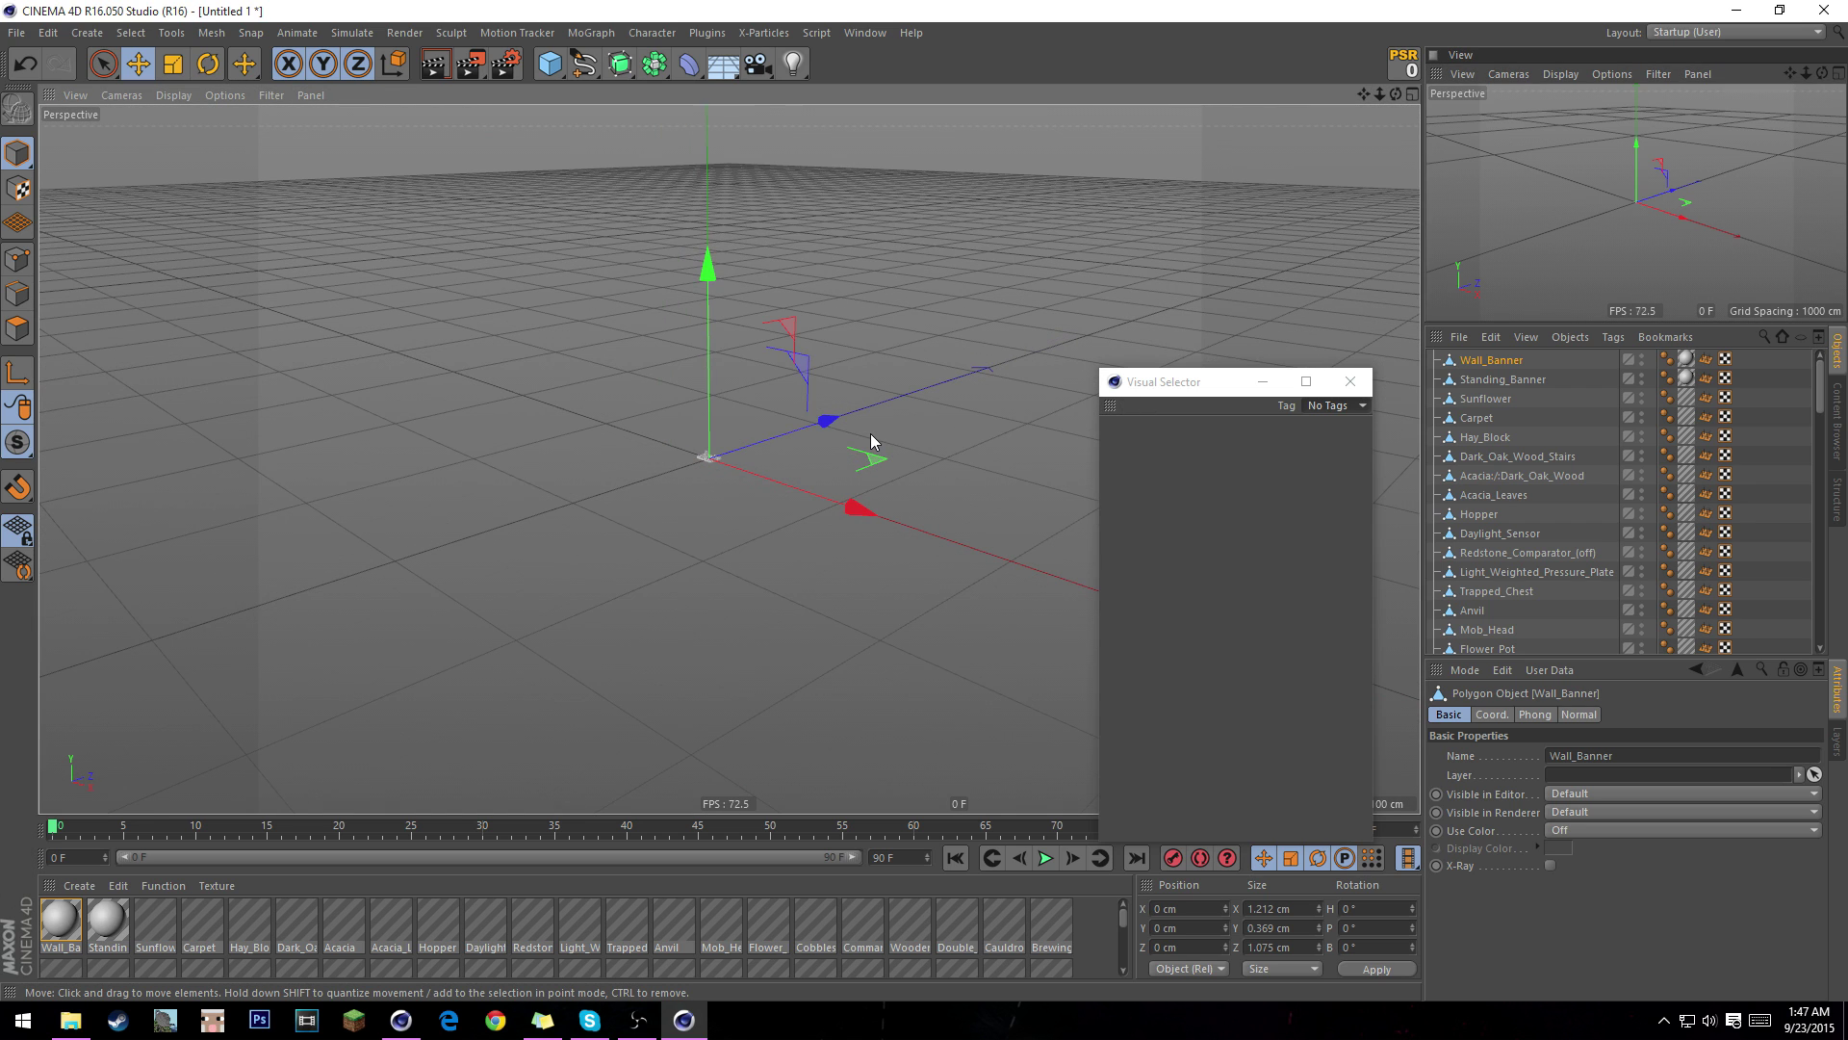
pyautogui.hotkey('ctrl', 'z')
# - Import the map's OBJ file 1 from the MC Maps folder at a scale of 1000 centimeters, and close Cinema 4D R16
pyautogui.click(17, 33)
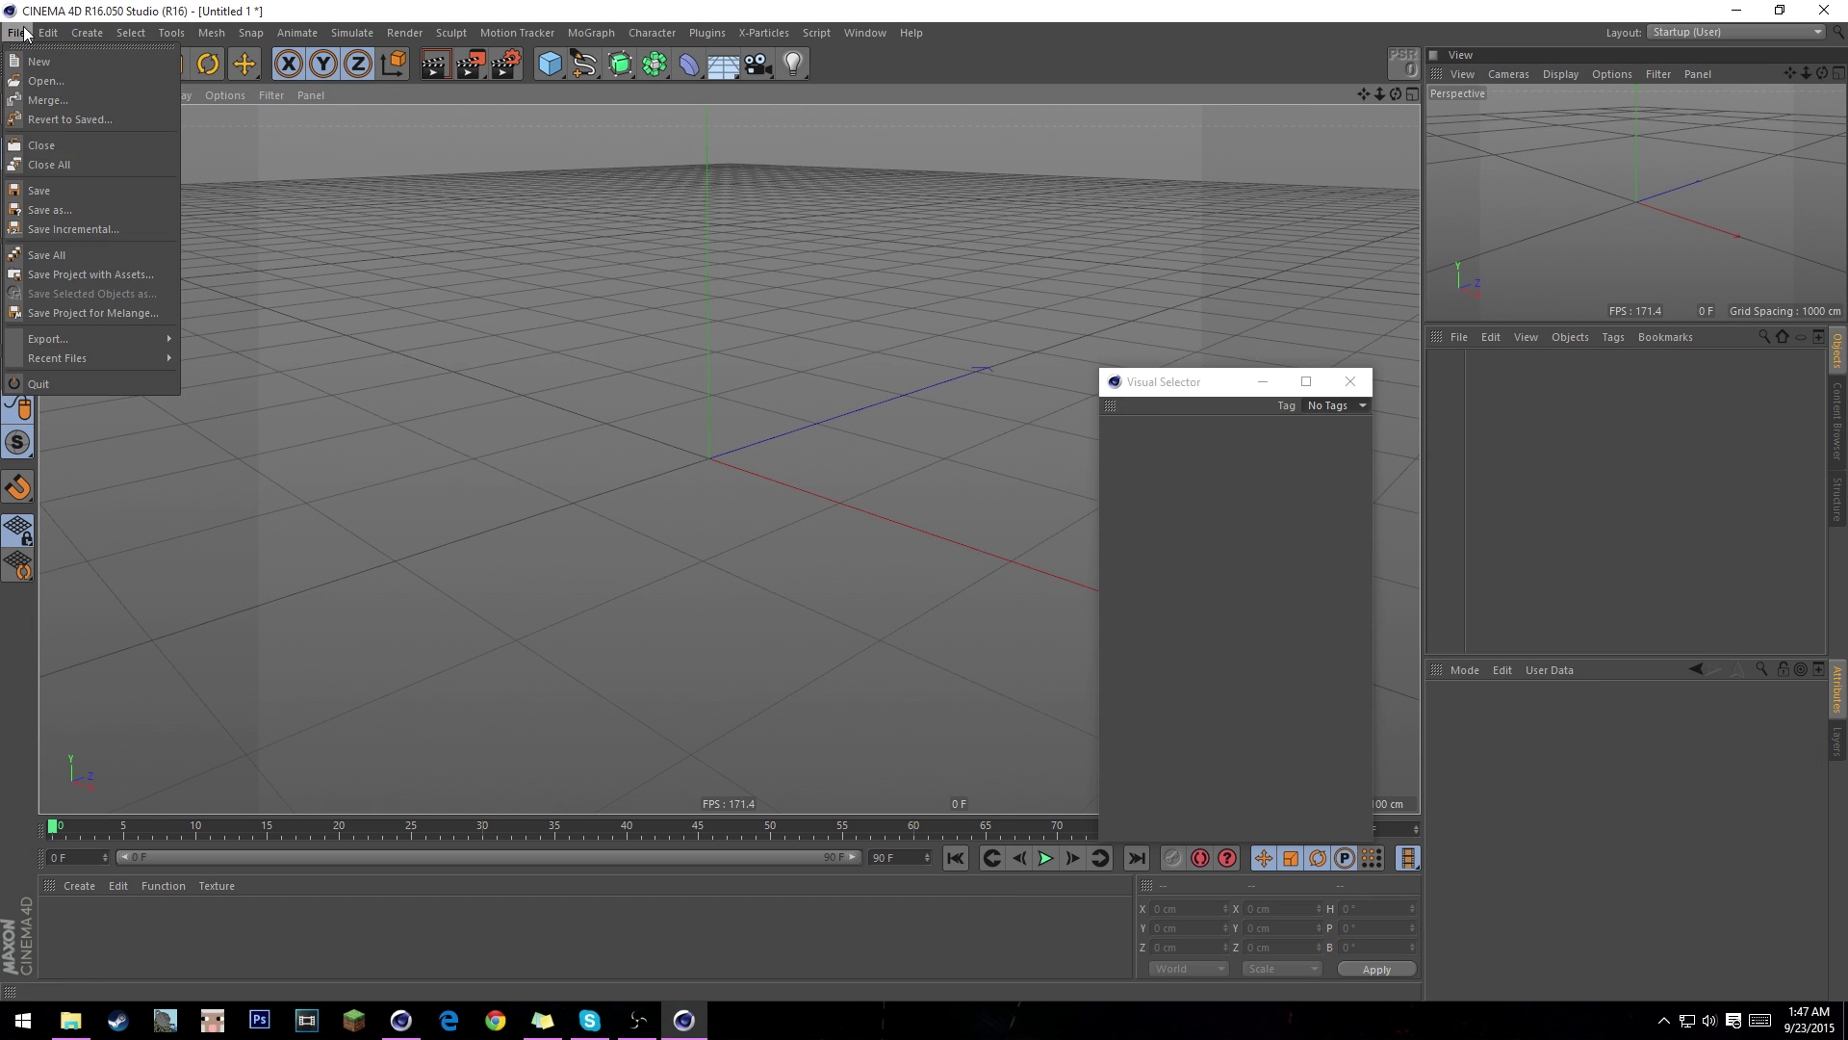
pyautogui.click(61, 103)
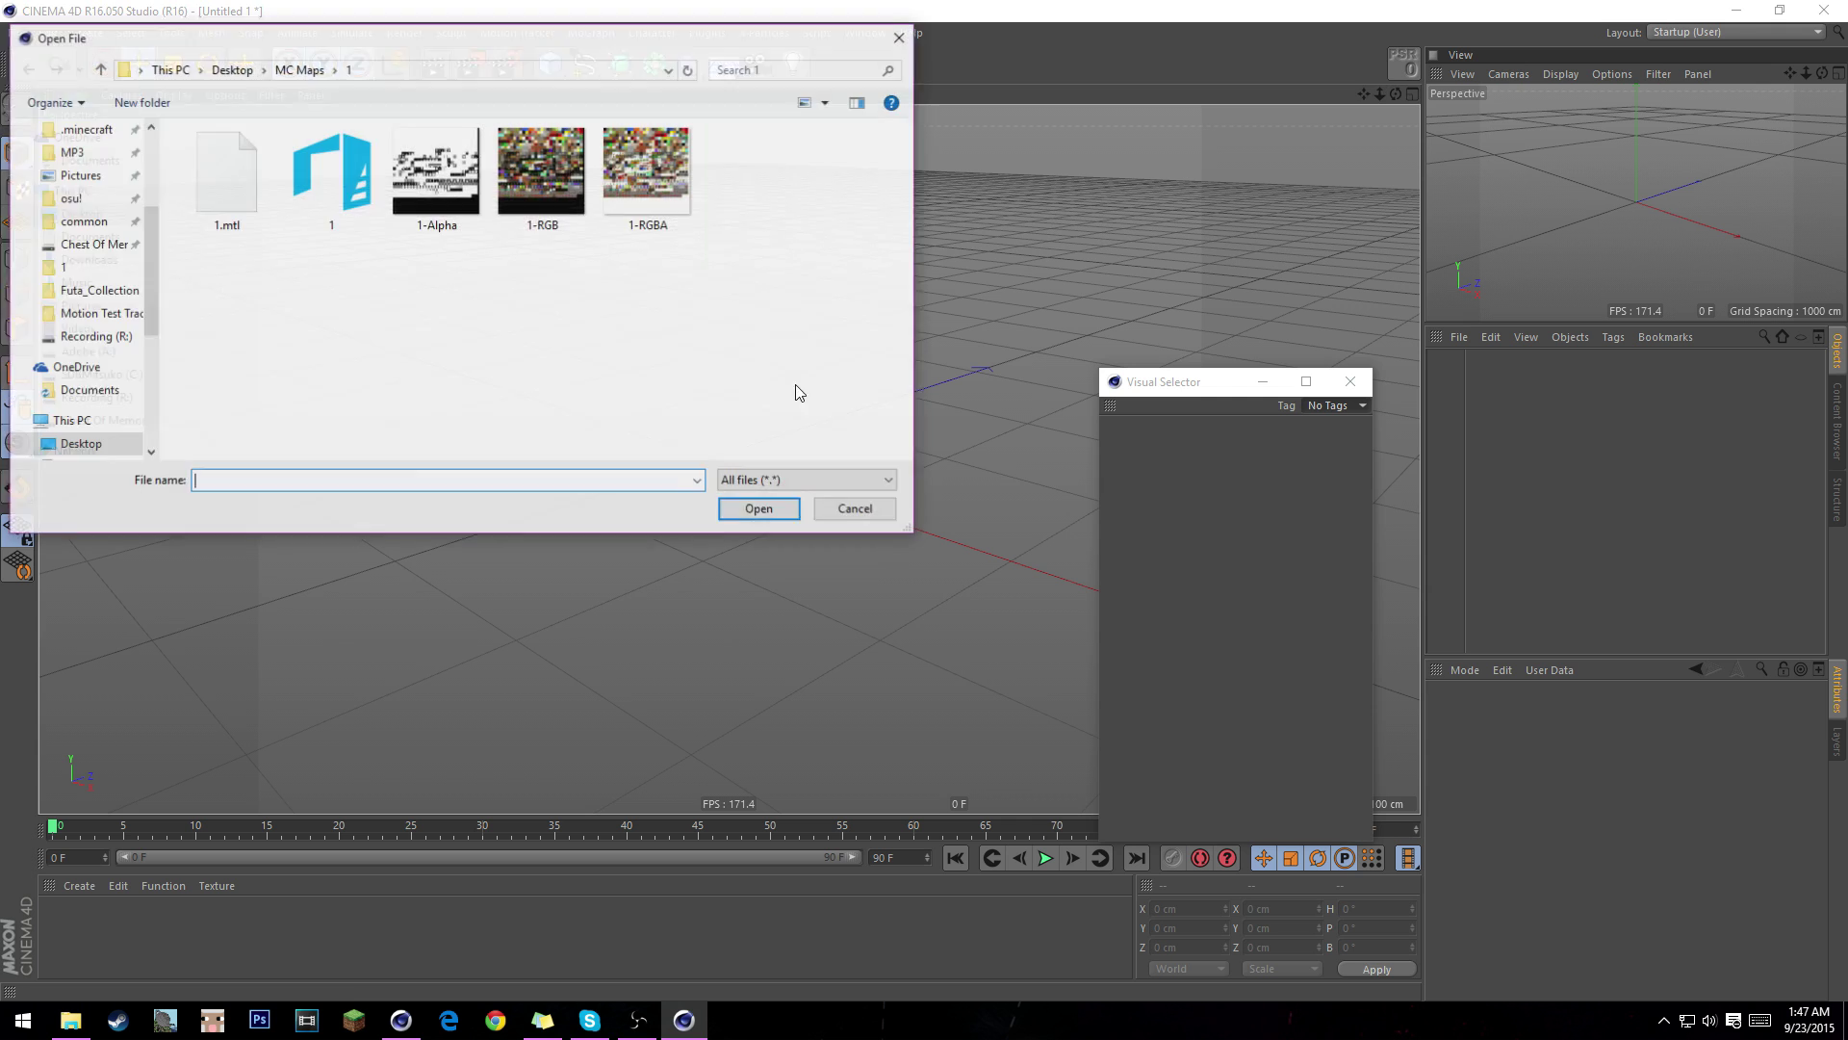
pyautogui.click(363, 171)
pyautogui.doubleClick(363, 171)
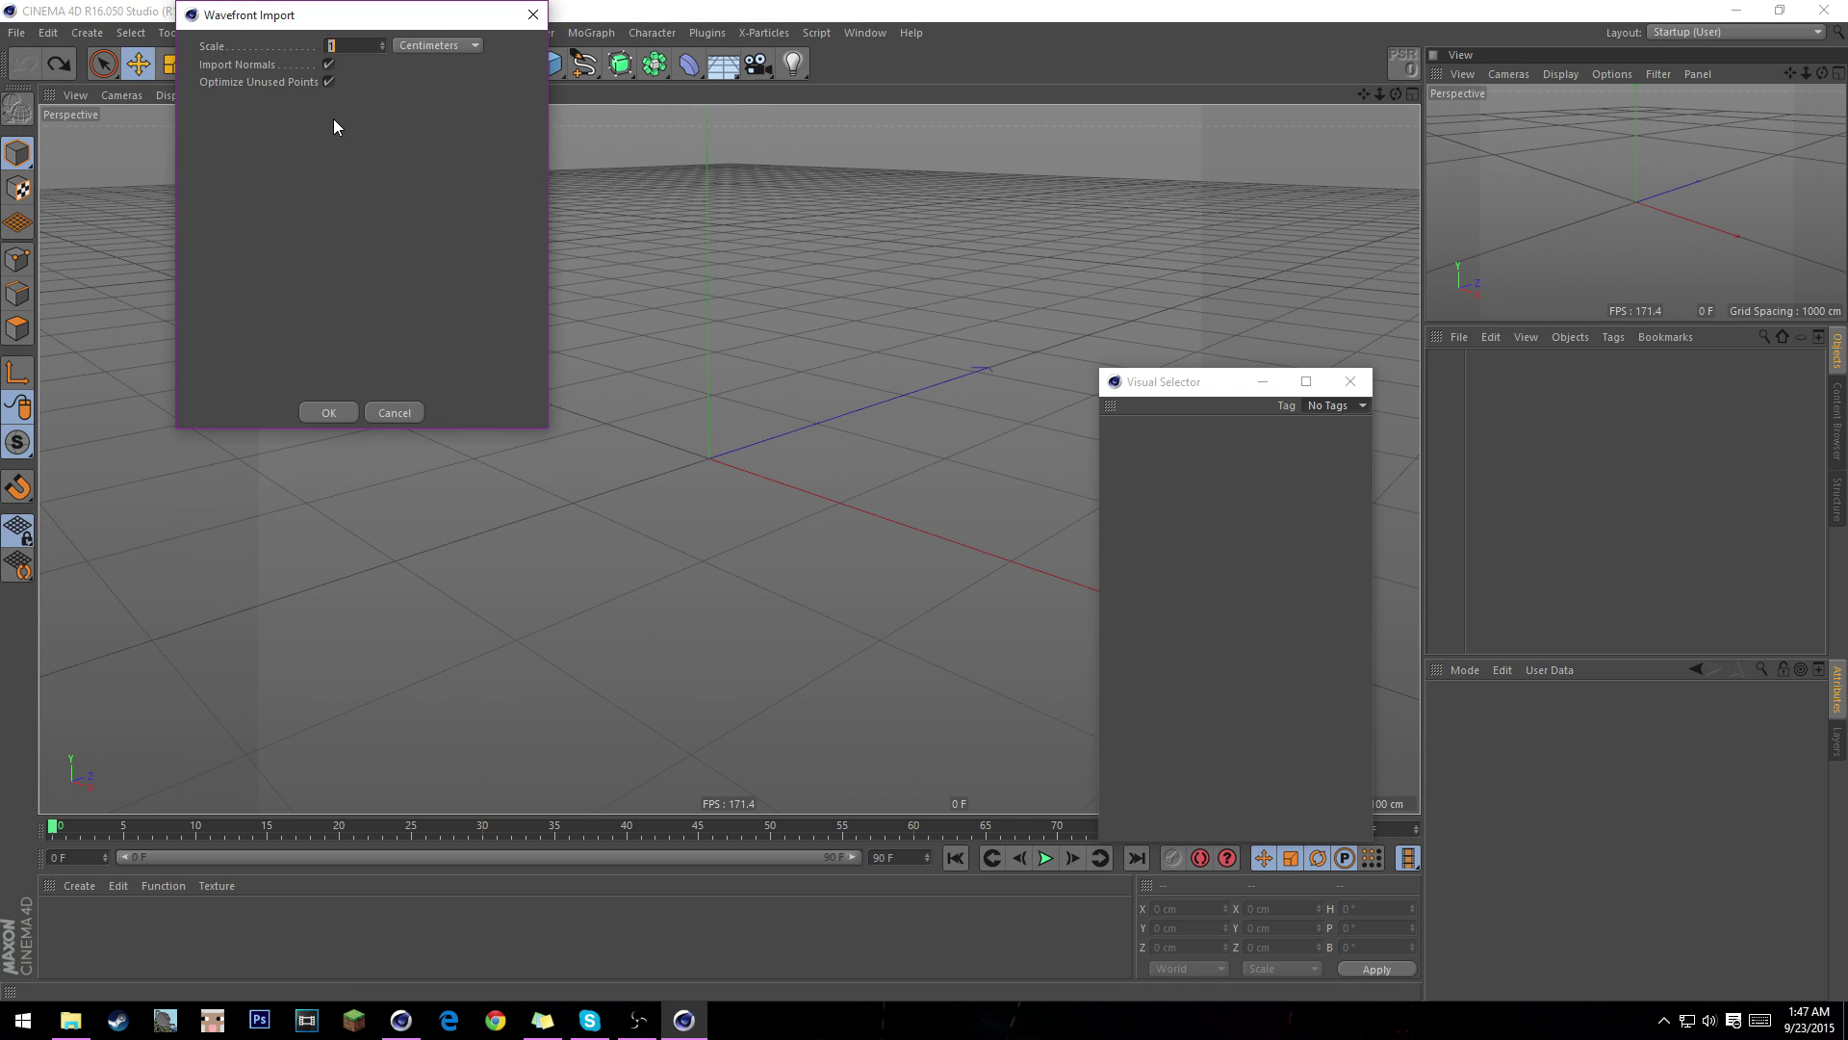
pyautogui.write('1000')
pyautogui.click(332, 413)
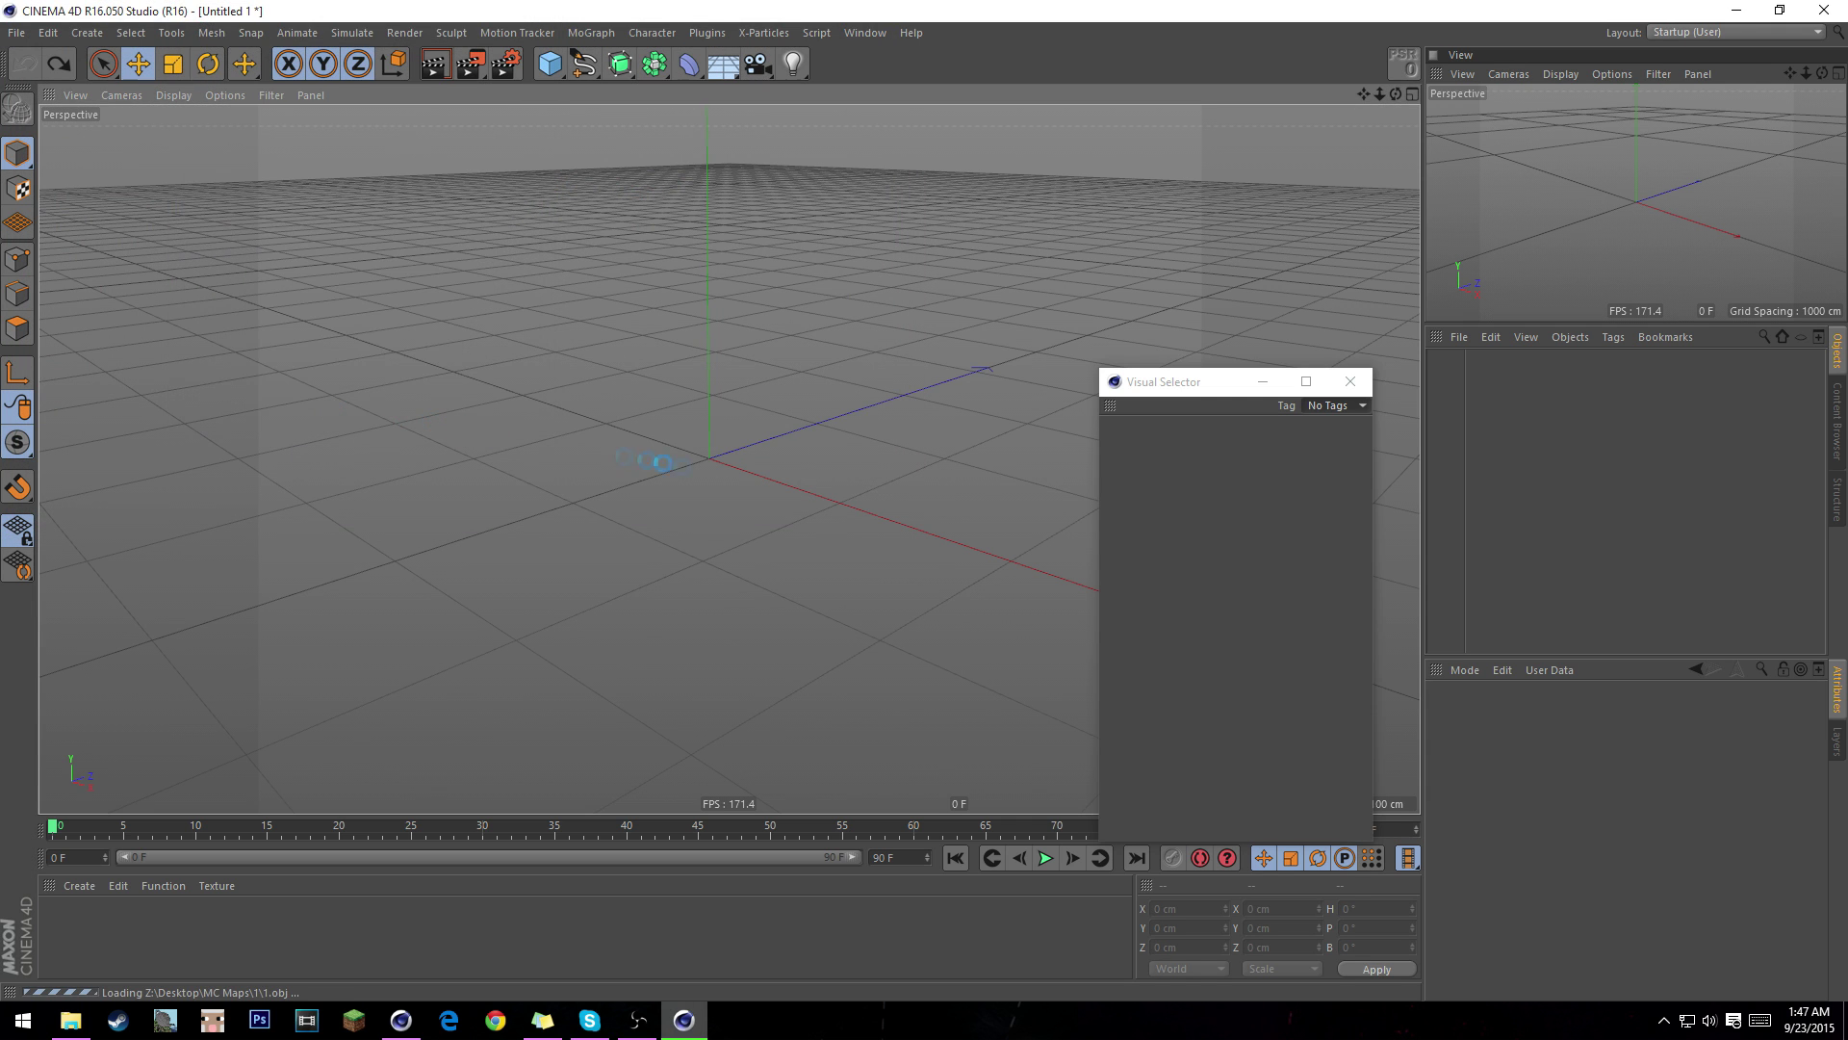
pyautogui.scroll(-15, 726, 404)
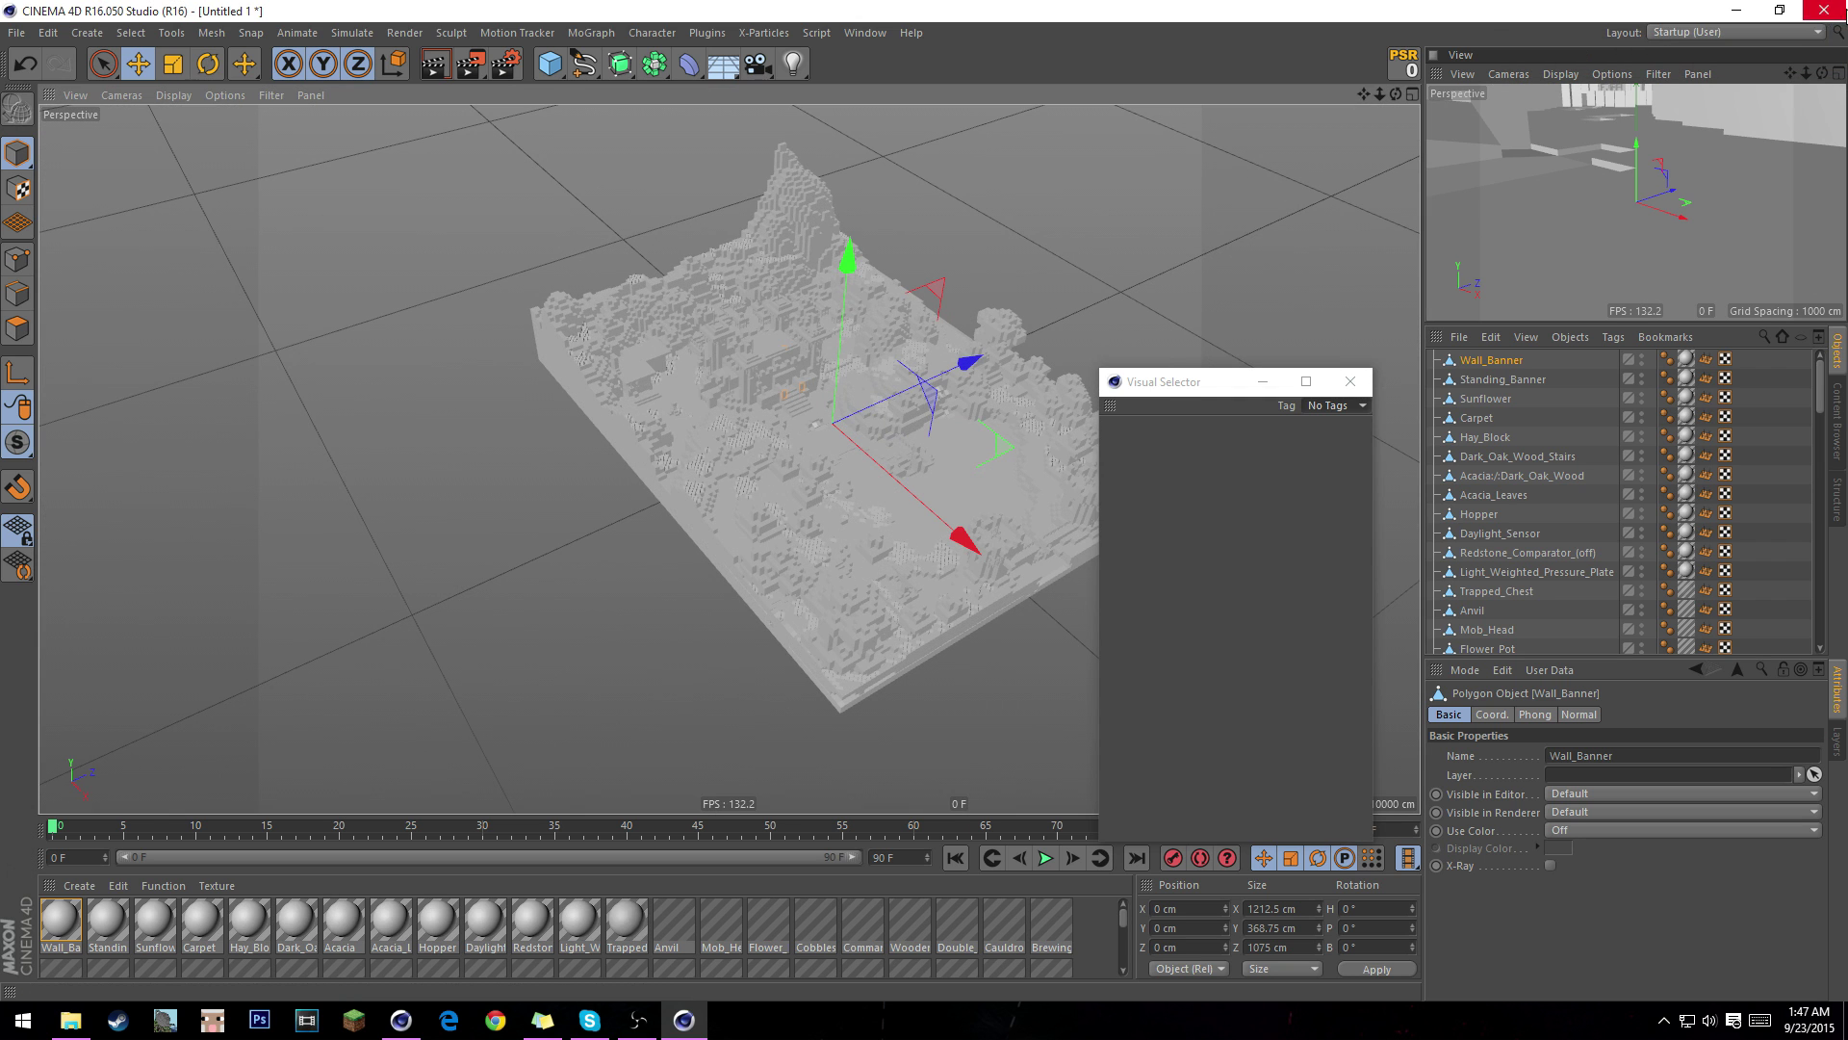
pyautogui.click(1823, 10)
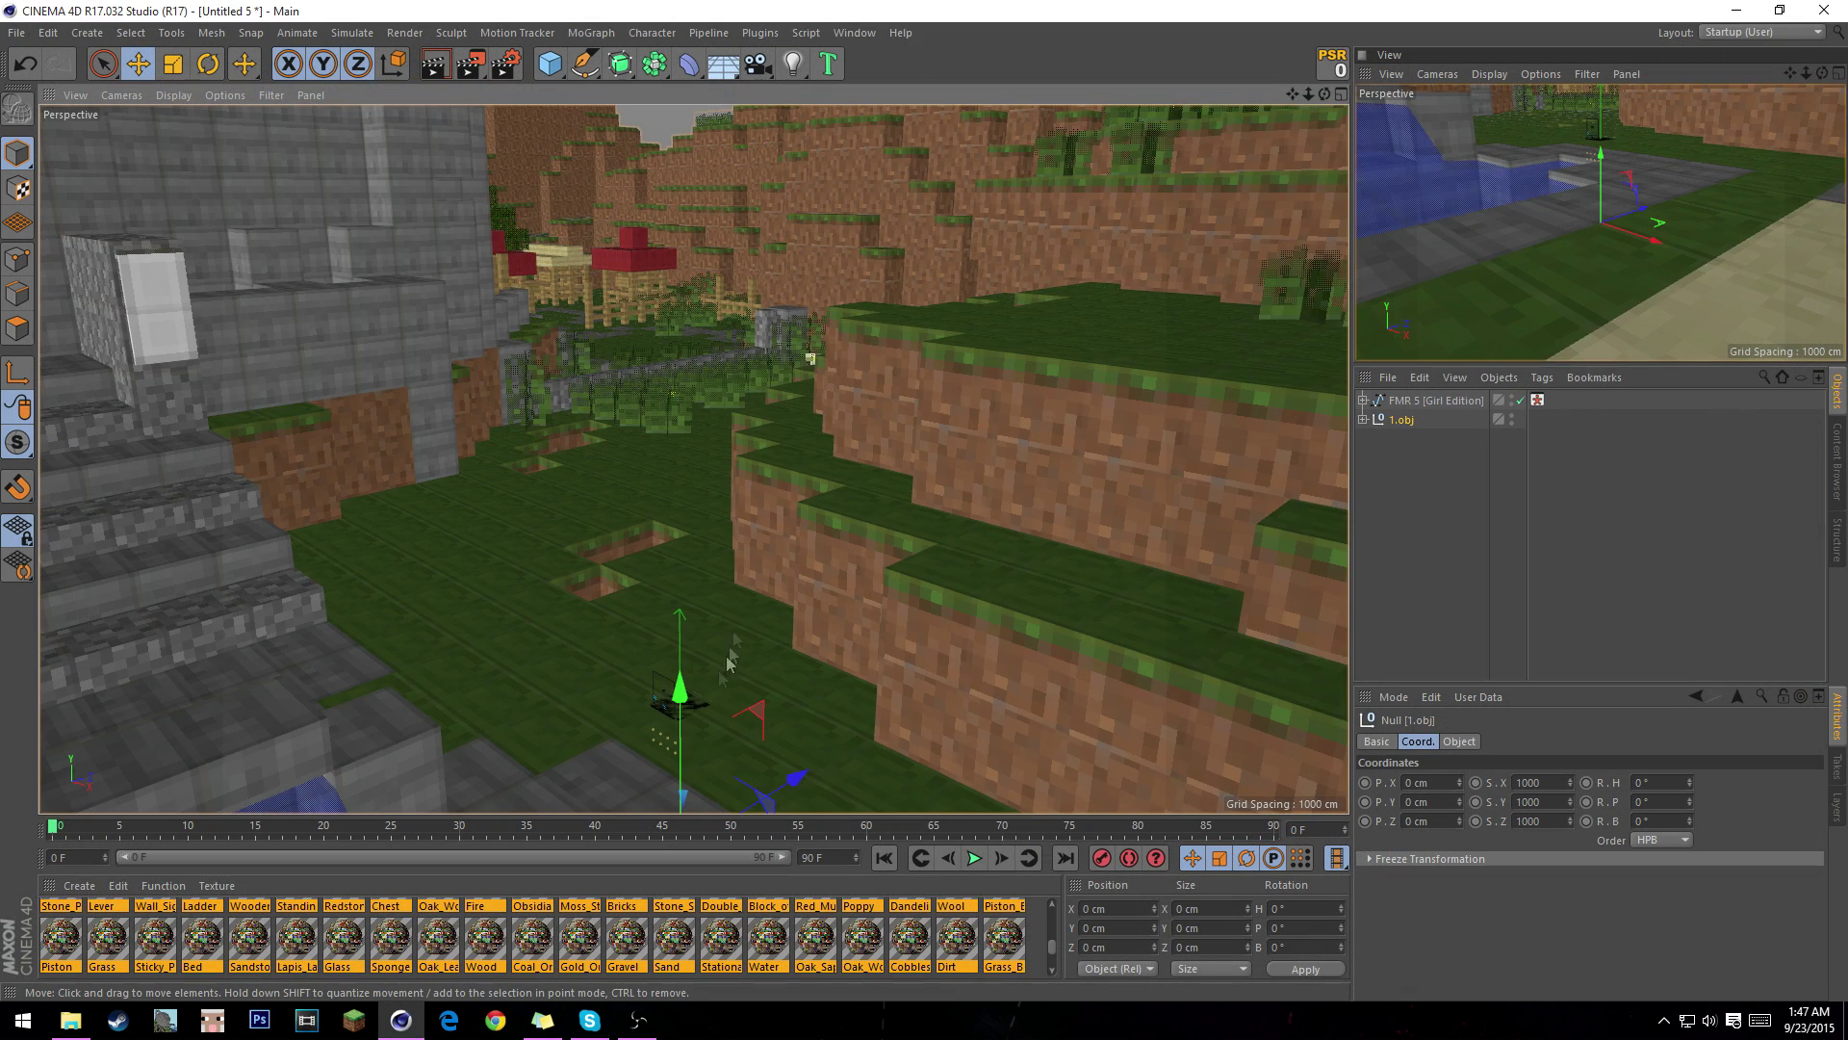
# - Raise the FMR 5 [Girl Edition] rig to a Y position of 200 cm above the map's ground
pyautogui.click(1423, 401)
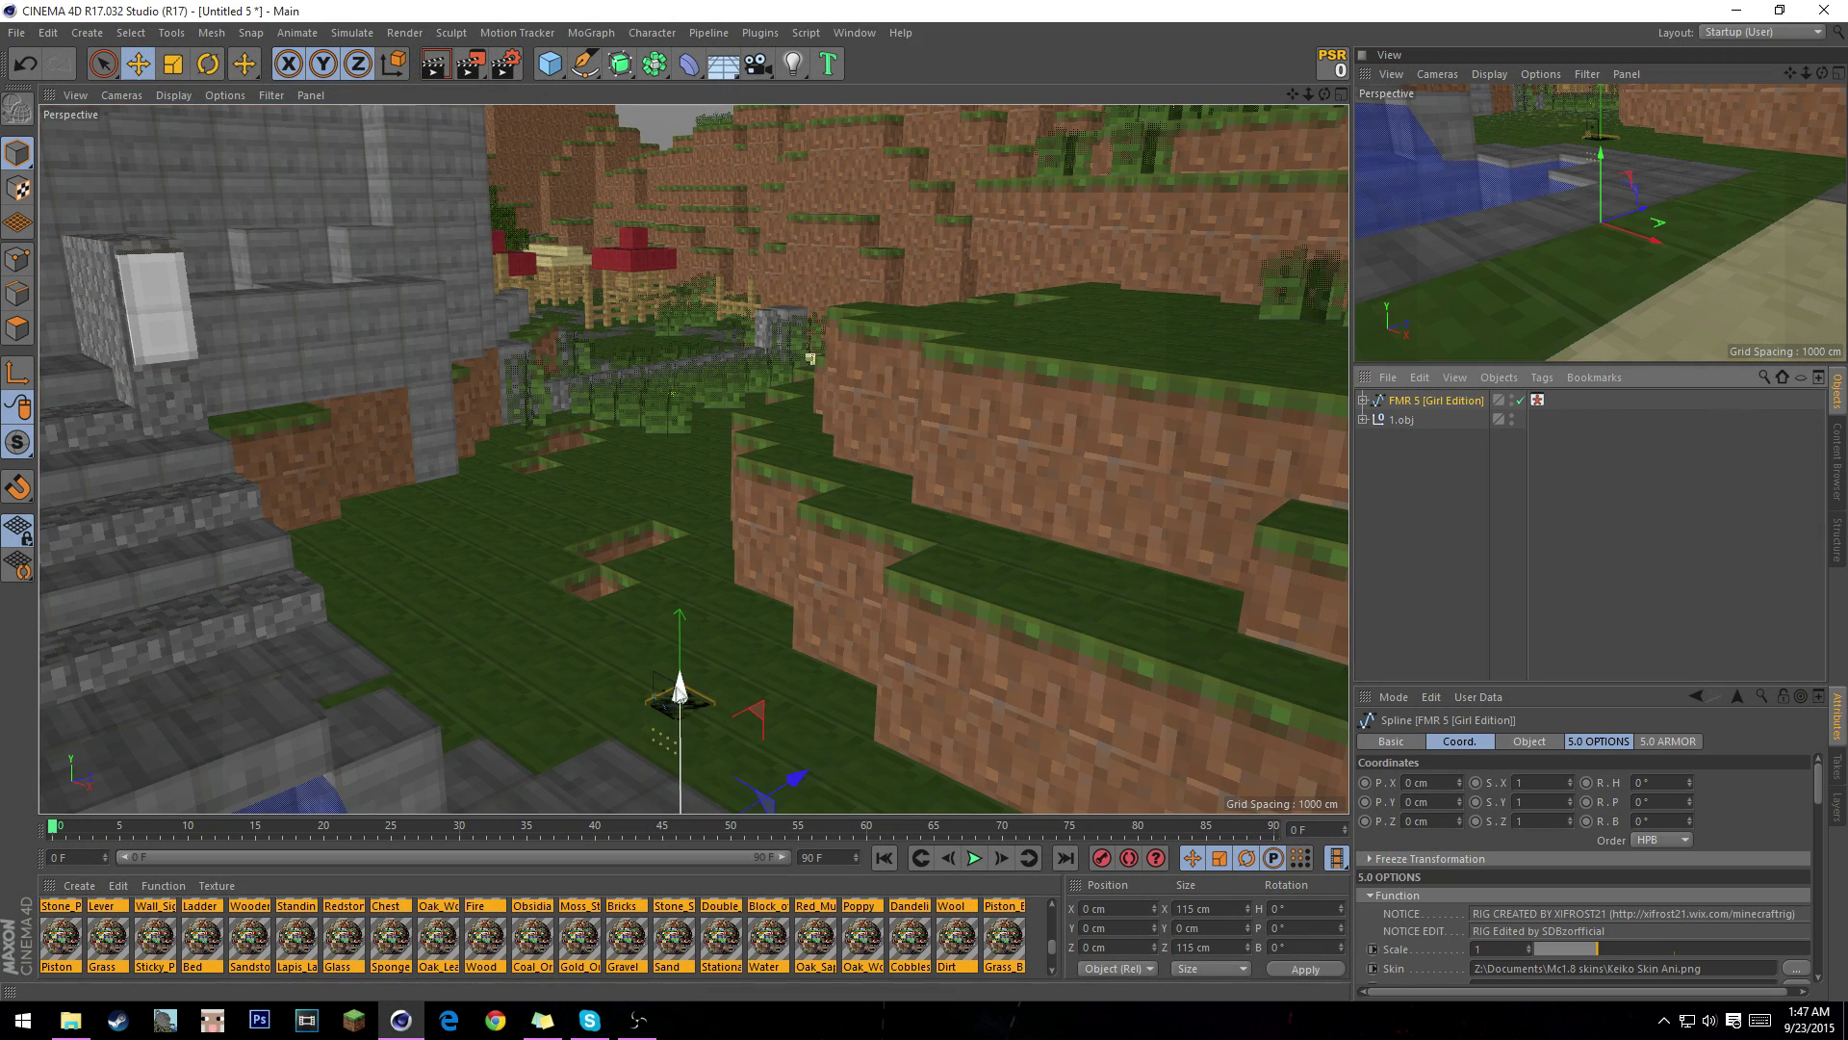
pyautogui.moveTo(704, 517); pyautogui.dragTo(717, 541)
# - Deselect the rig and examine the scaled, textured map from several angles and distances
pyautogui.keyDown('alt'); pyautogui.moveTo(729, 643); pyautogui.dragTo(917, 539); pyautogui.keyUp('alt')
pyautogui.keyDown('alt'); pyautogui.moveTo(917, 539); pyautogui.dragTo(497, 597, button='right'); pyautogui.keyUp('alt')
pyautogui.keyDown('alt'); pyautogui.moveTo(499, 603); pyautogui.dragTo(609, 488); pyautogui.keyUp('alt')
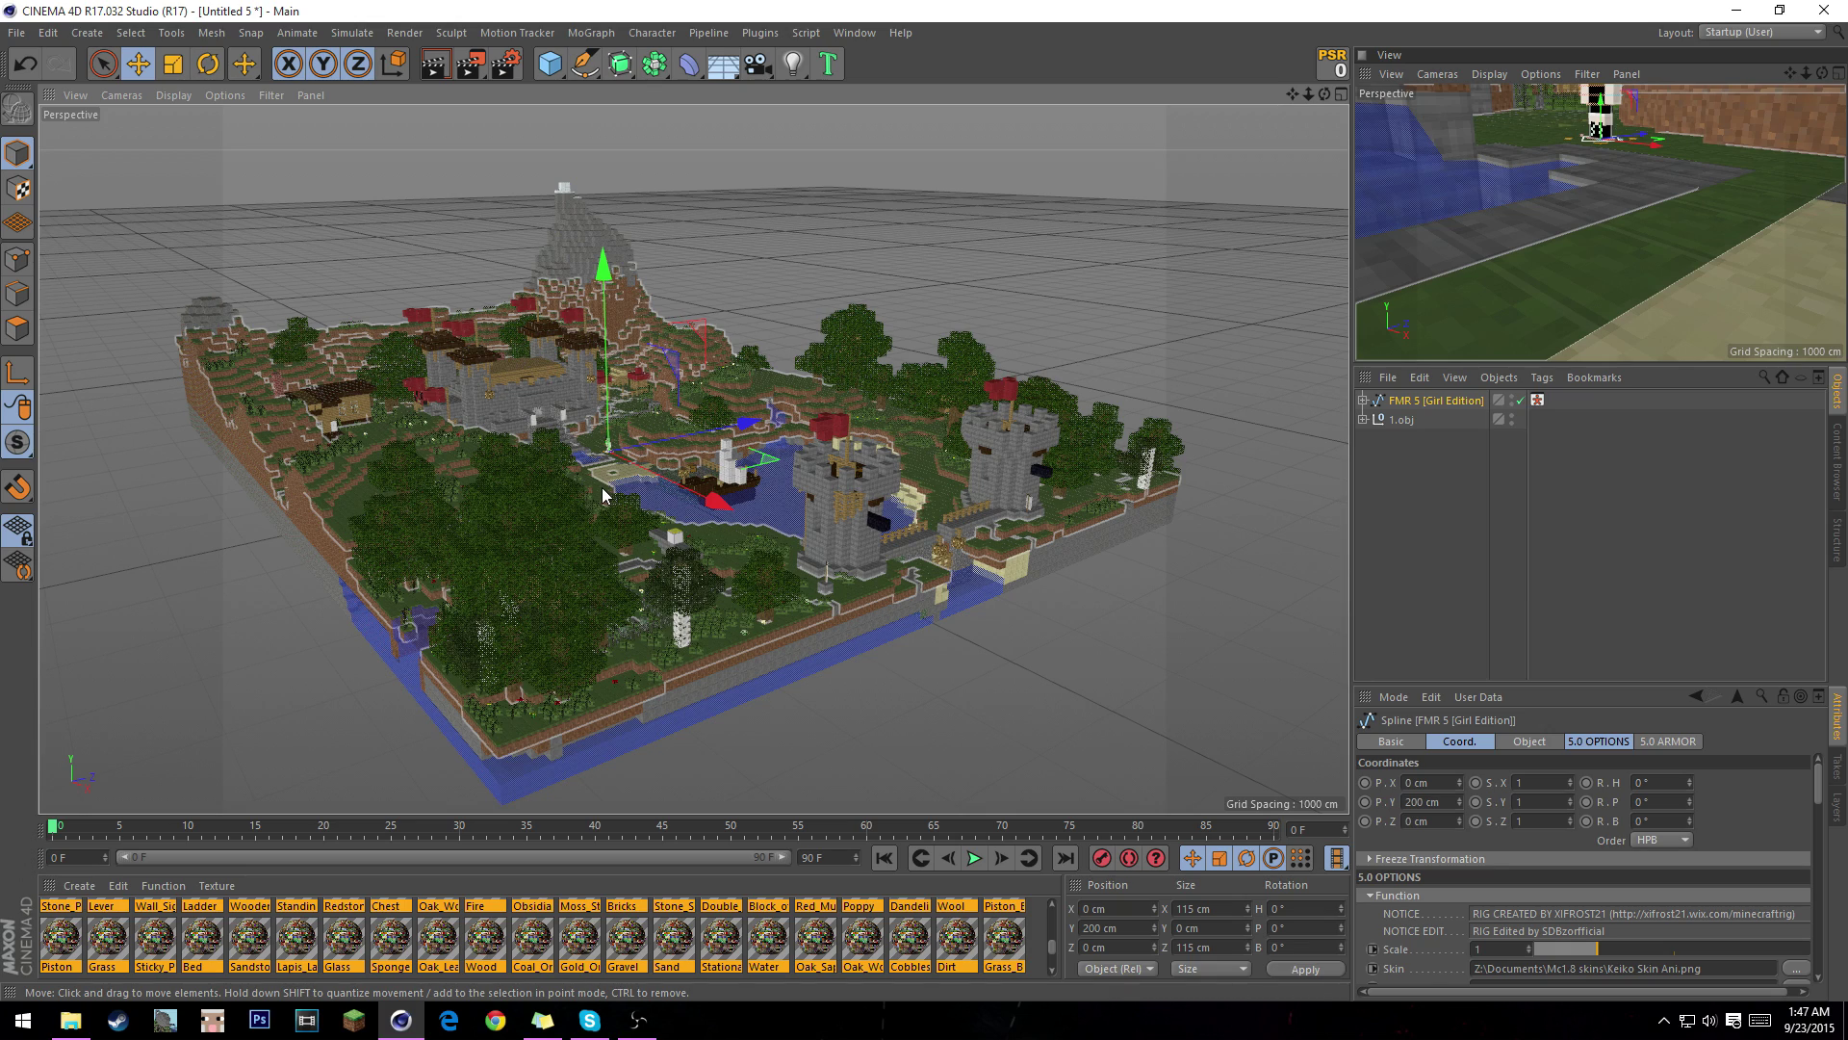
pyautogui.click(921, 680)
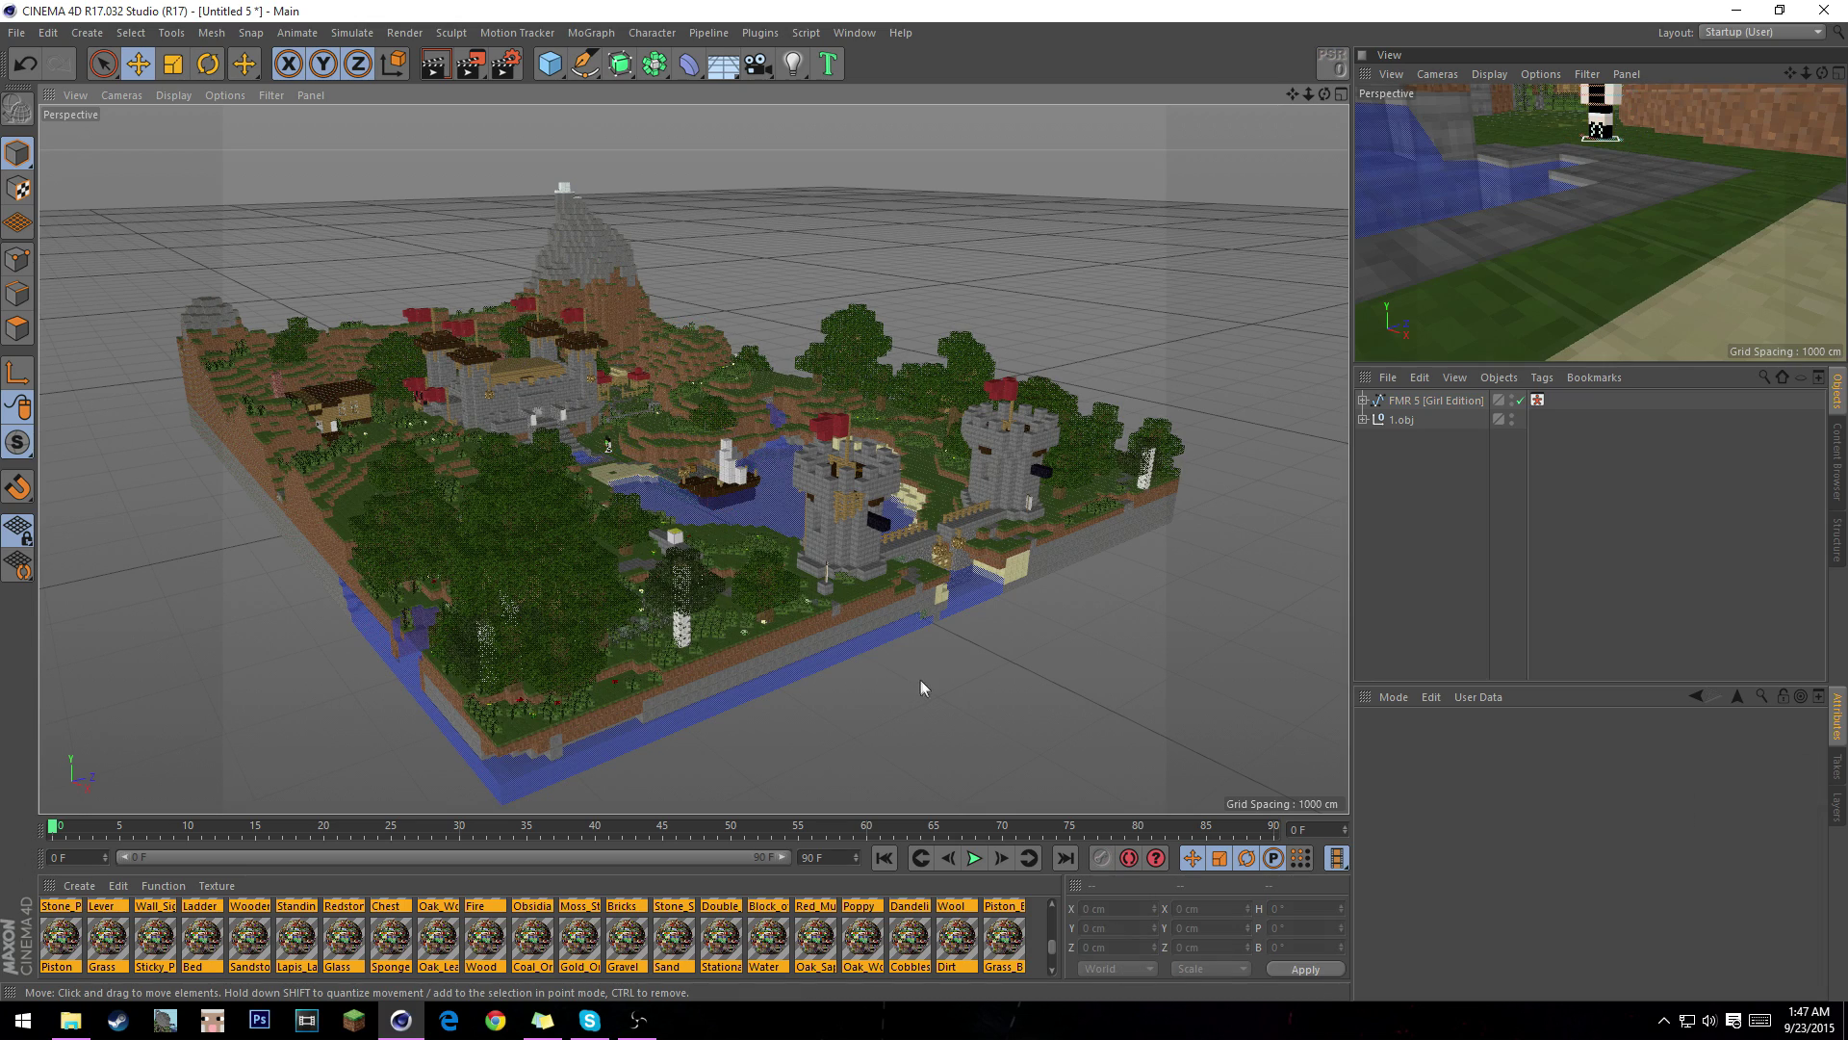
pyautogui.keyDown('alt'); pyautogui.moveTo(660, 506); pyautogui.dragTo(752, 547, button='middle'); pyautogui.keyUp('alt')
pyautogui.keyDown('alt'); pyautogui.moveTo(753, 553); pyautogui.dragTo(818, 493); pyautogui.keyUp('alt')
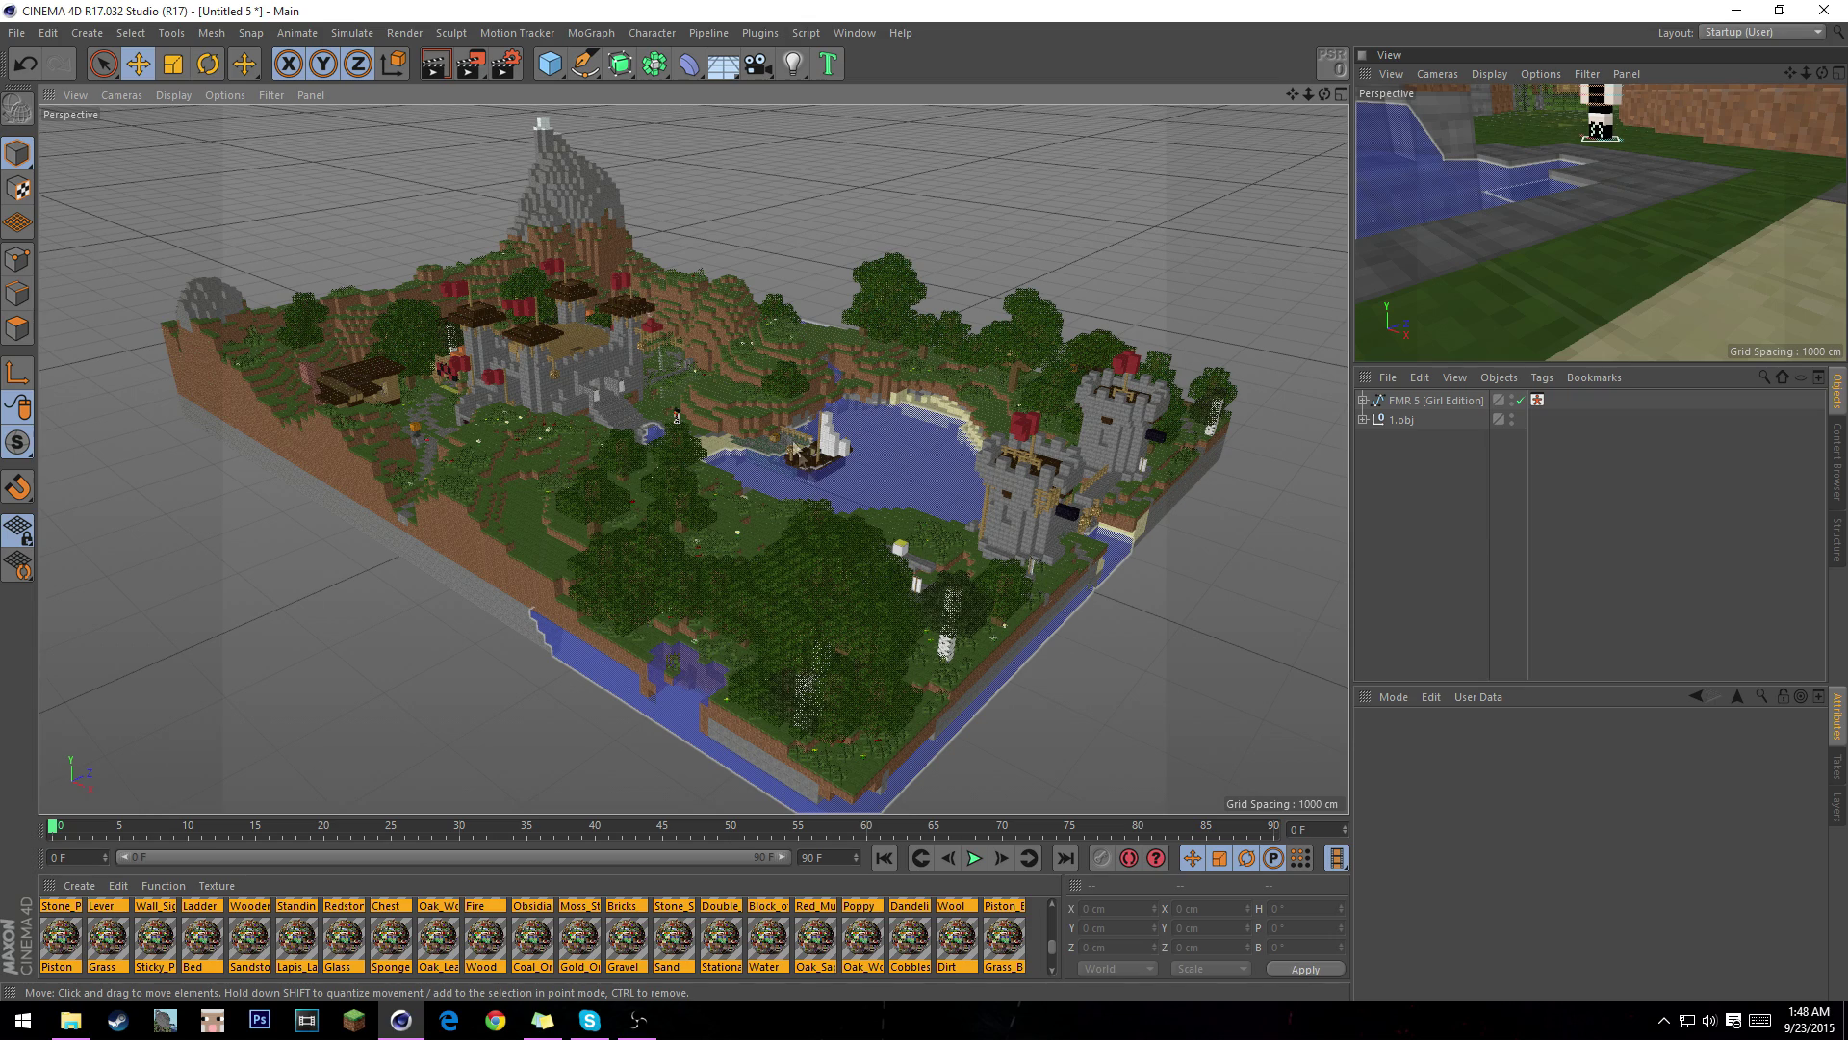
pyautogui.keyDown('alt'); pyautogui.moveTo(771, 418); pyautogui.dragTo(826, 475); pyautogui.keyUp('alt')
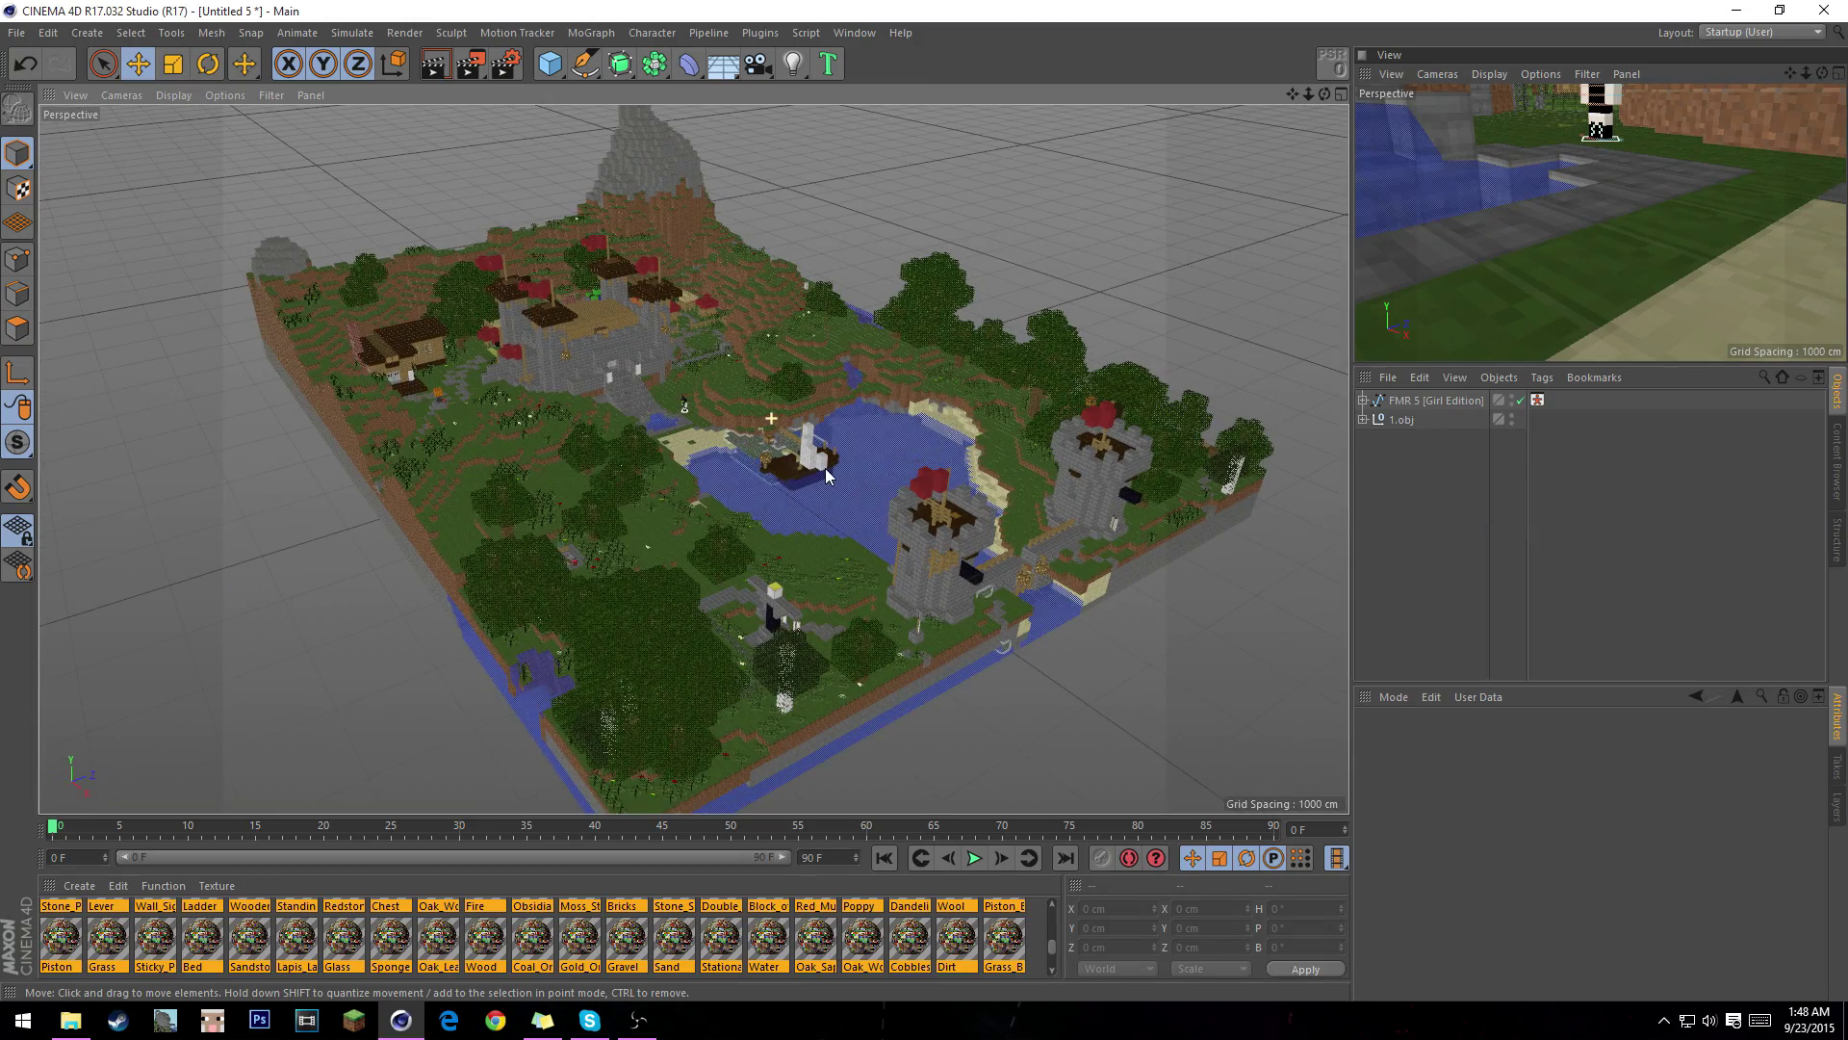